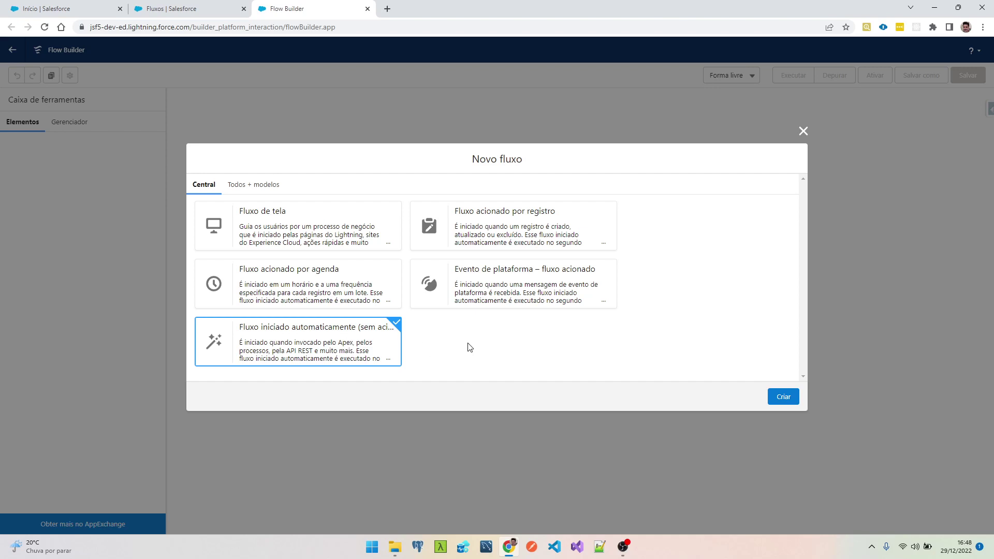
Create the autolaunched flow (Fluxo iniciado automaticamente) and add an Obter registros element after its start.
left_click(789, 400)
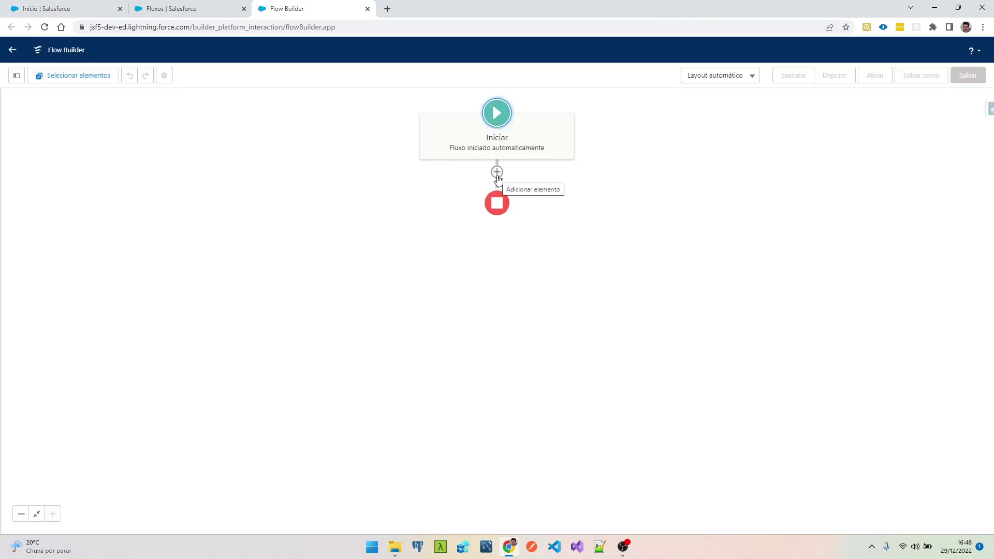
left_click(497, 172)
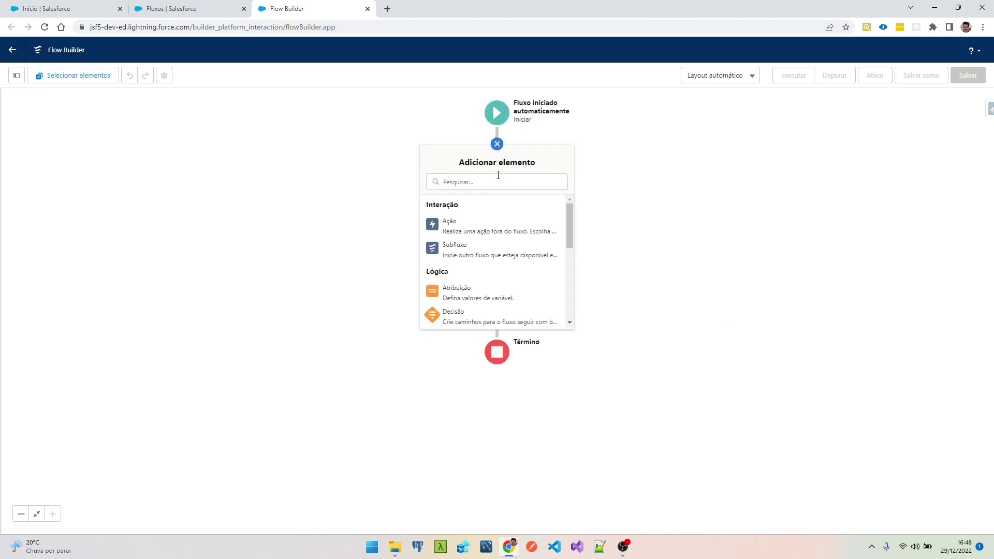
scroll(482, 251, "down", 5)
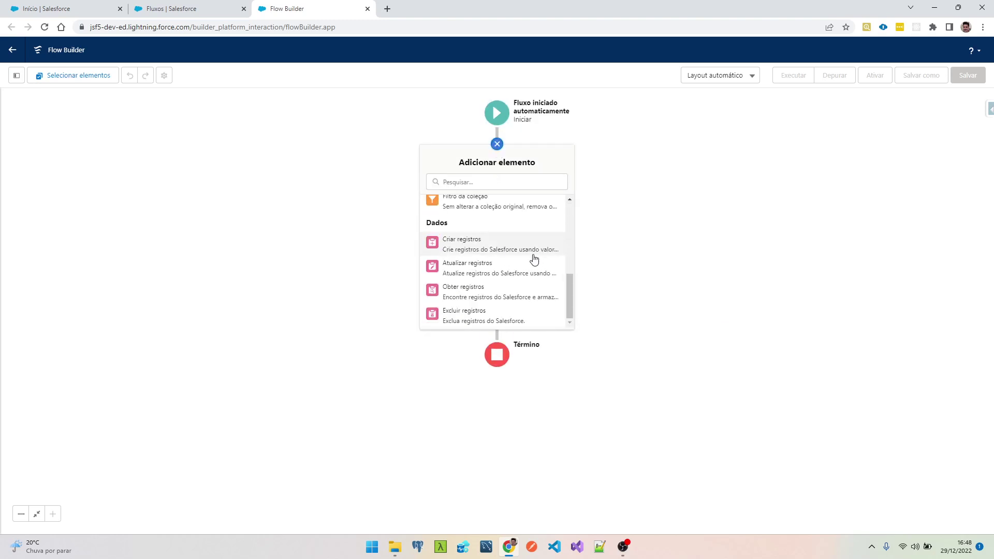
left_click(487, 295)
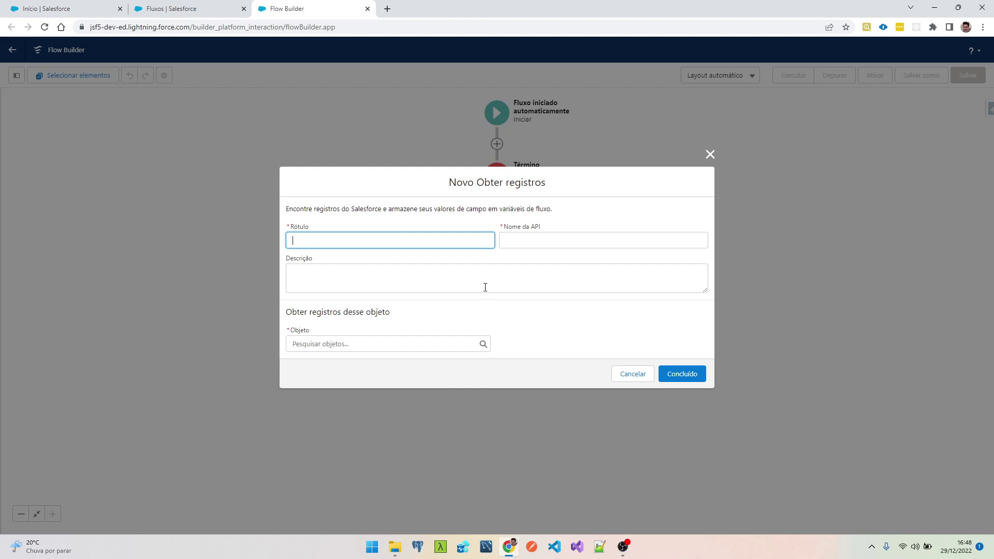
Label the new element Obter Contas Bancárias and set its API name to GetBankAccounts.
type("Obter Contas Bancáris")
key("BackSpace")
type("as")
key("Tab")
type("GetBankAc")
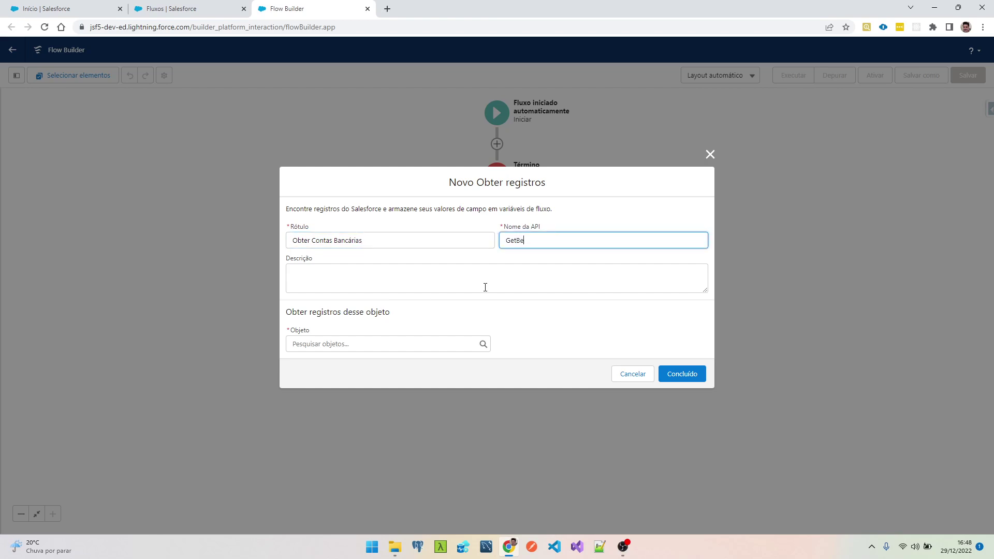
type("counts")
key("Tab")
Choose Conta bancária (BankAccount__c) as the object and set the condition requirements to Nenhum, retrieving all records.
left_click(384, 343)
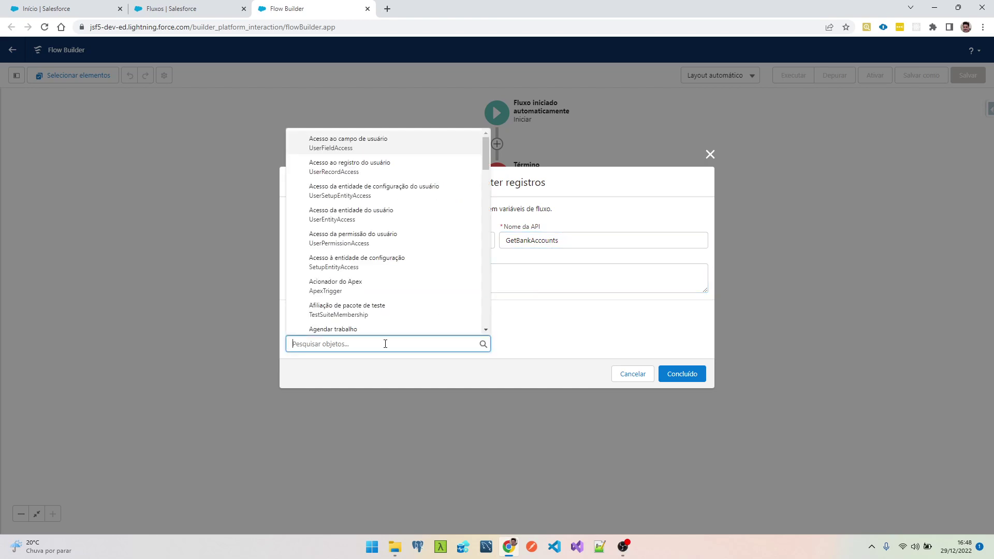
type("bank")
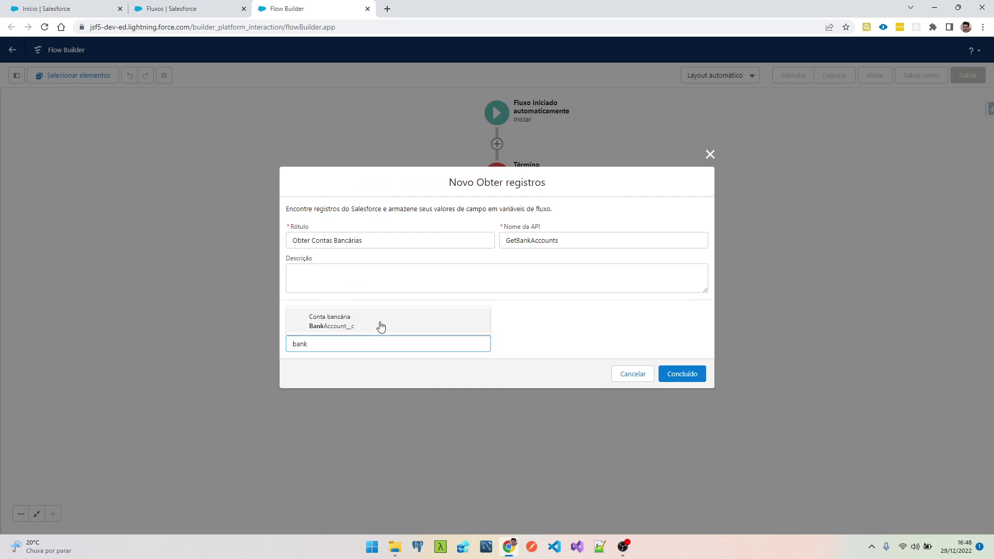
left_click(381, 324)
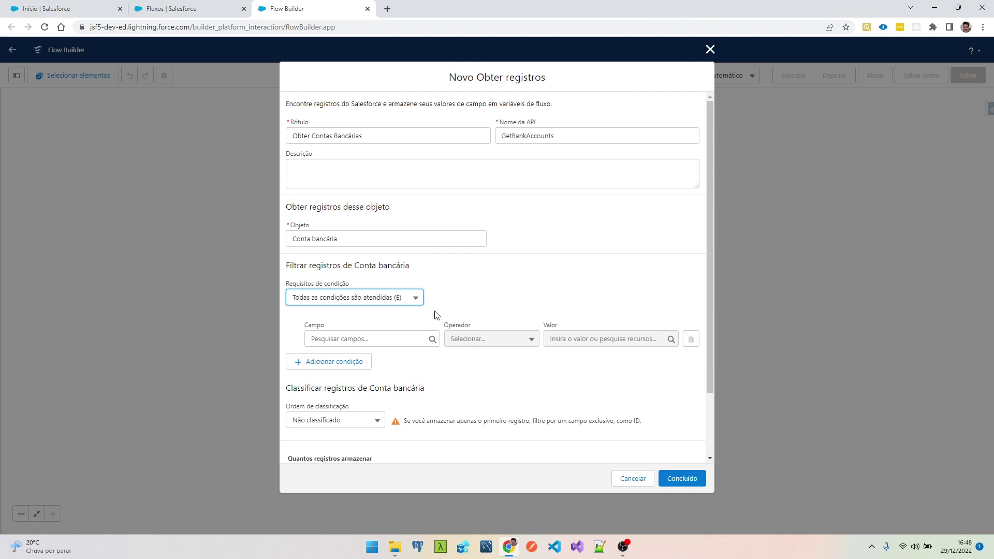
left_click(384, 298)
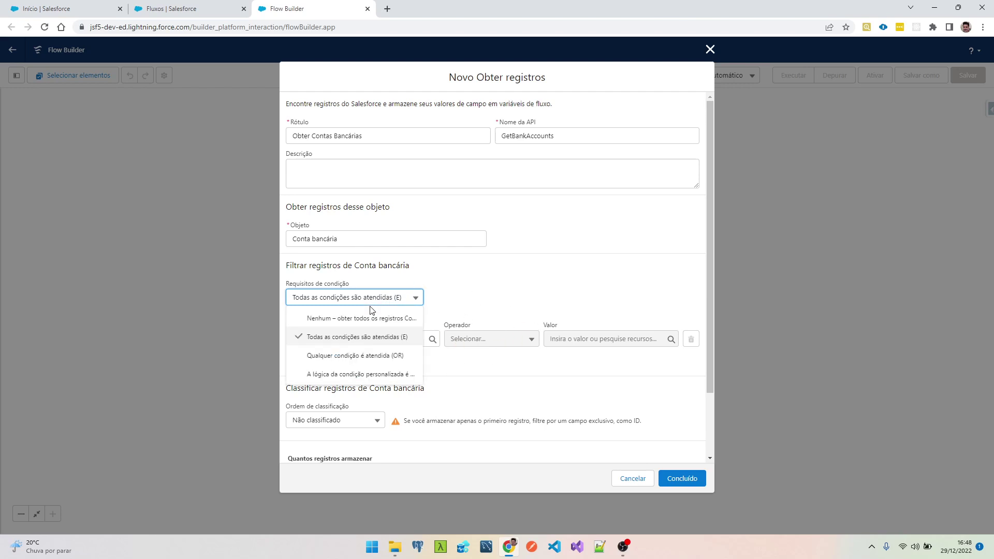
left_click(341, 324)
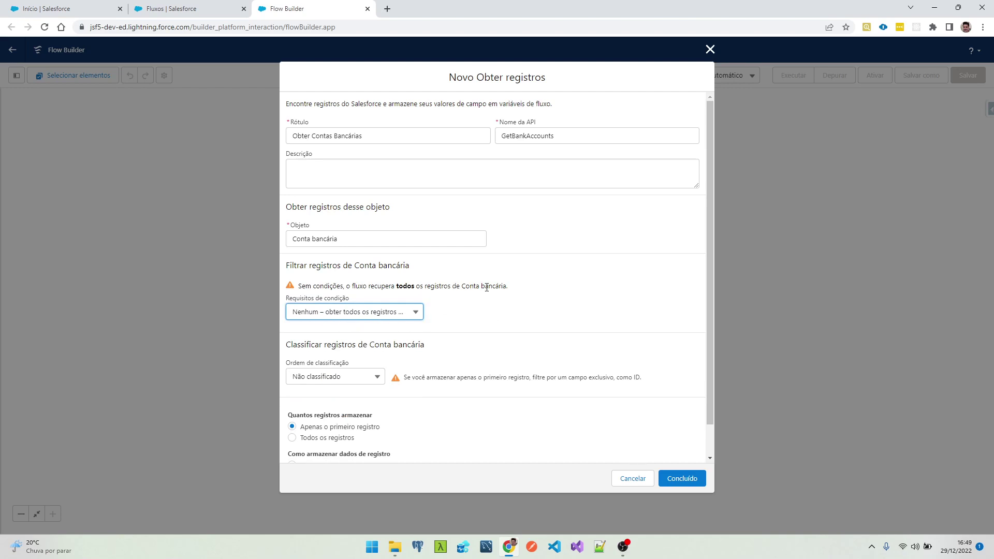
scroll(595, 299, "down", 1)
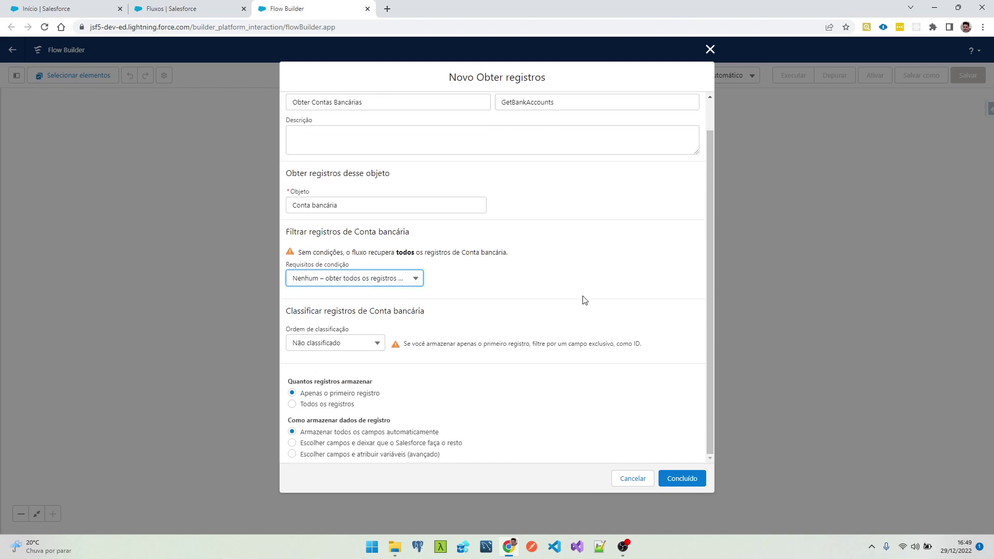
left_click(350, 344)
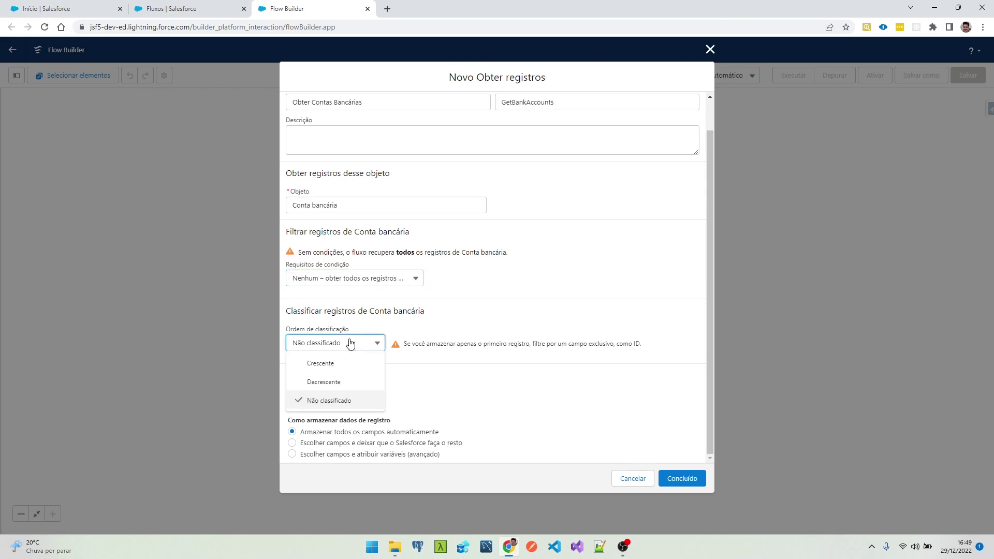
left_click(344, 363)
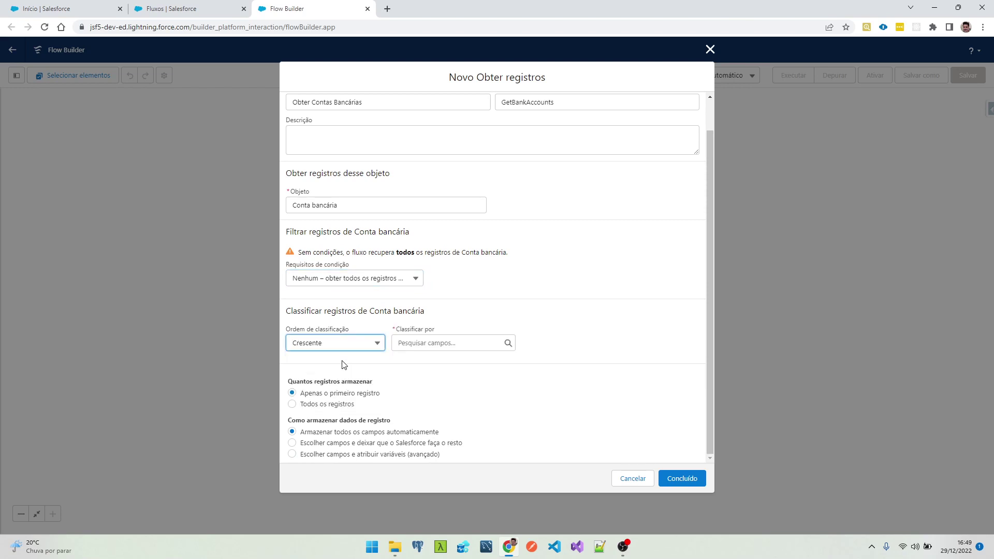
left_click(441, 342)
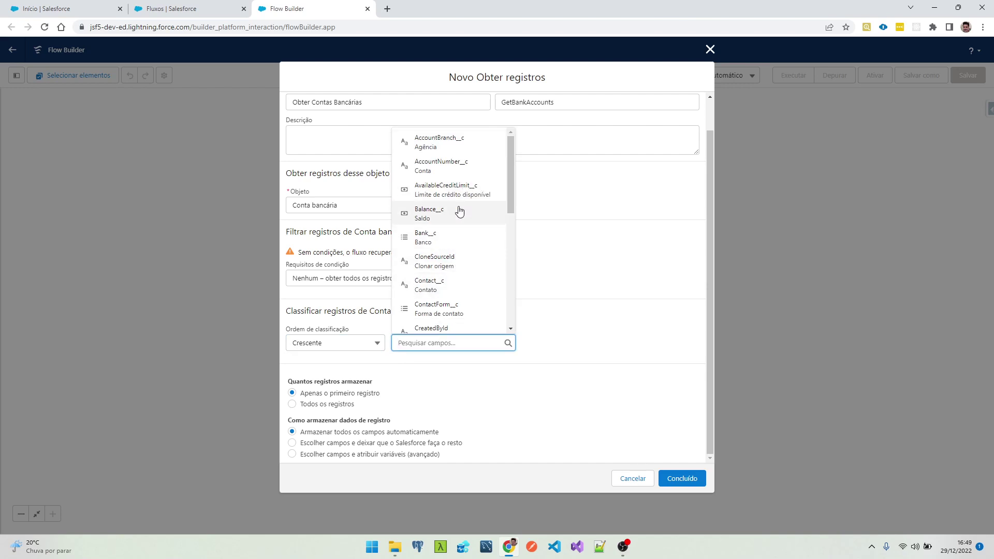
scroll(459, 214, "down", 5)
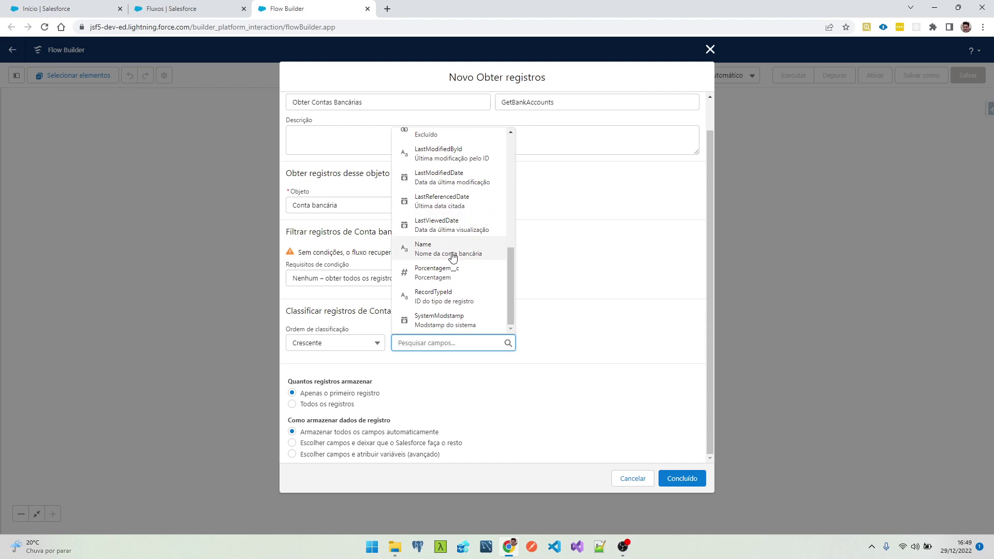
left_click(572, 337)
left_click(305, 344)
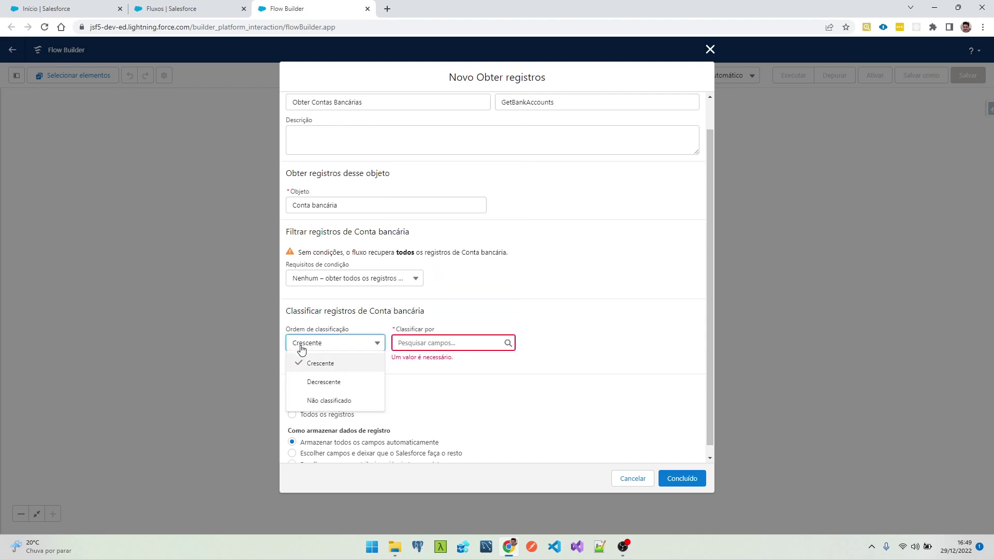
left_click(357, 402)
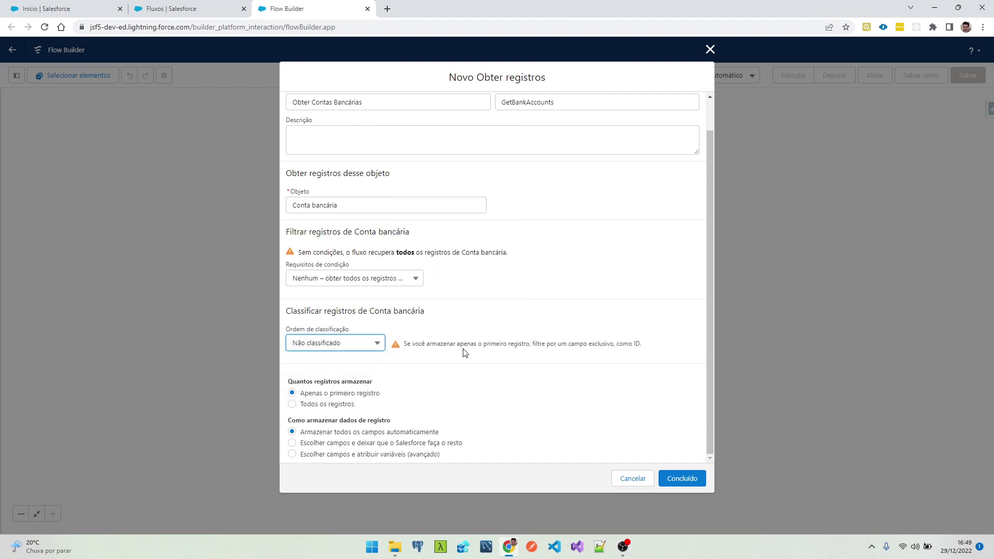
Set the Obter Contas Bancárias element to store all records (Todos os registros).
left_click(326, 406)
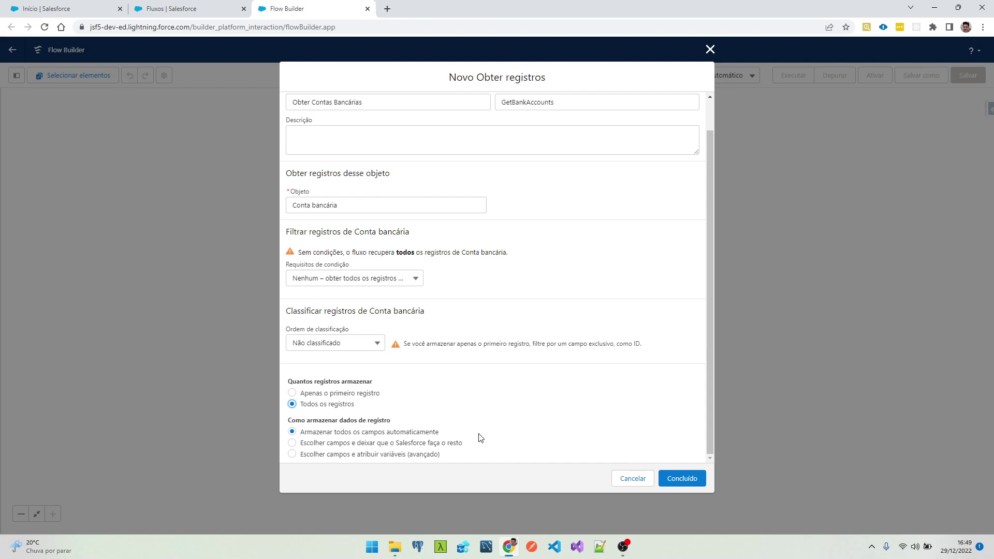
left_click(395, 446)
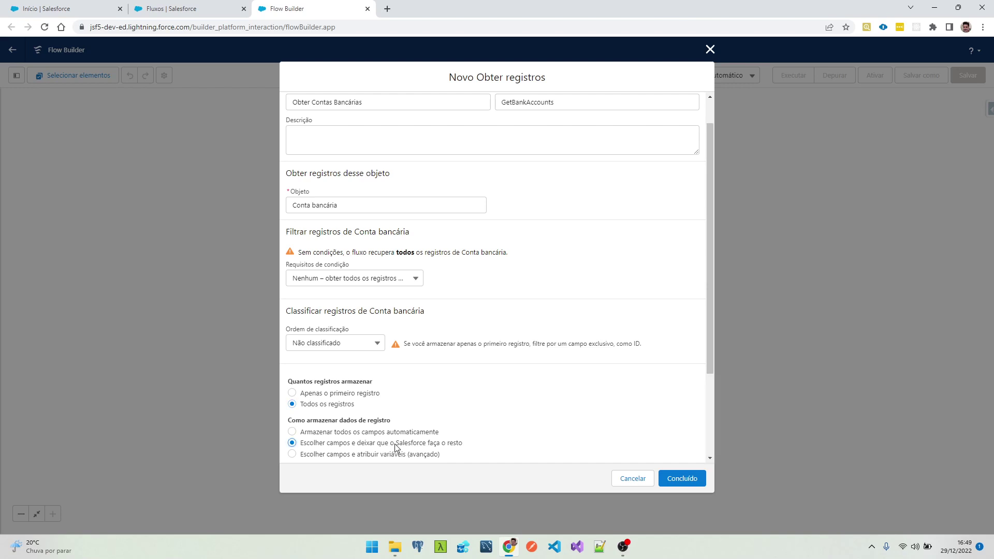
scroll(441, 417, "down", 3)
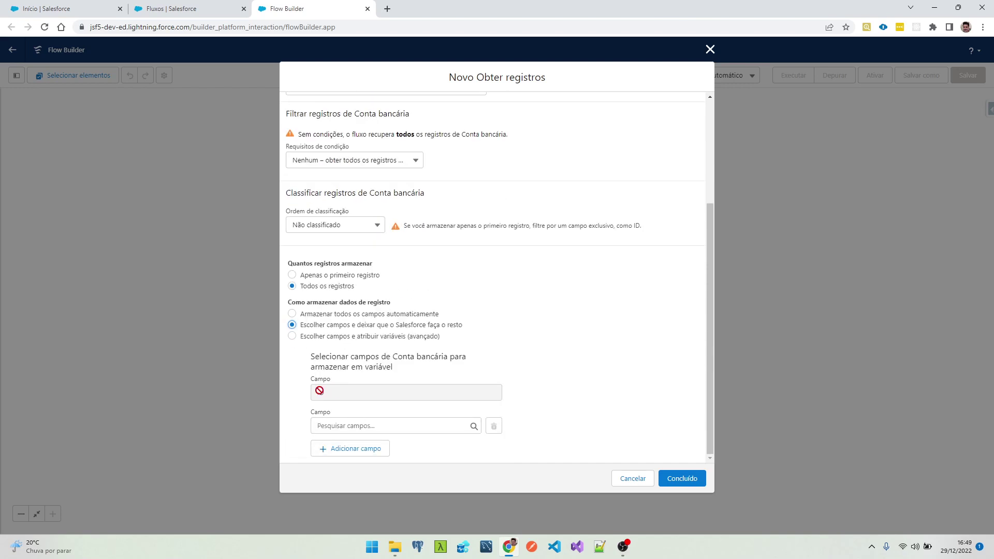
left_click(405, 421)
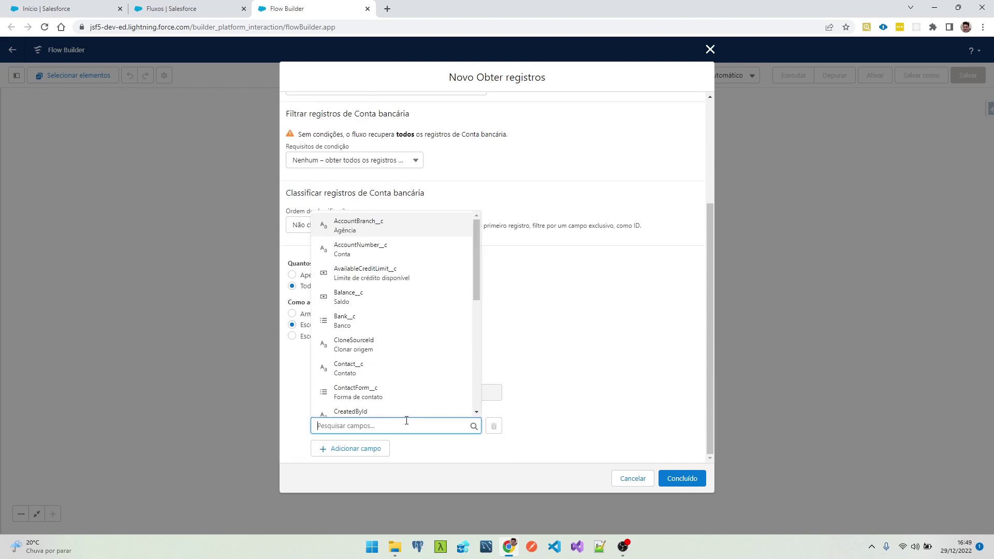
left_click(388, 373)
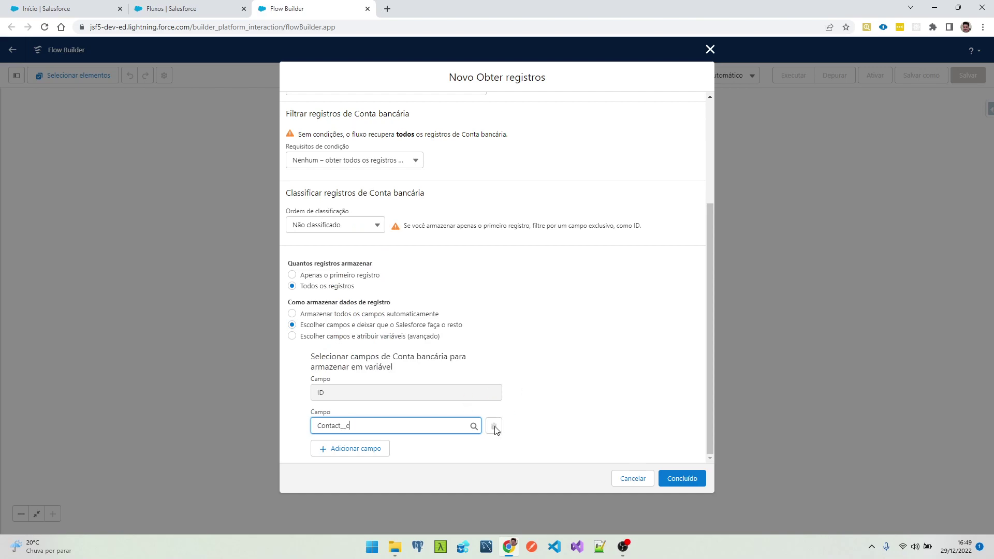
left_click(340, 315)
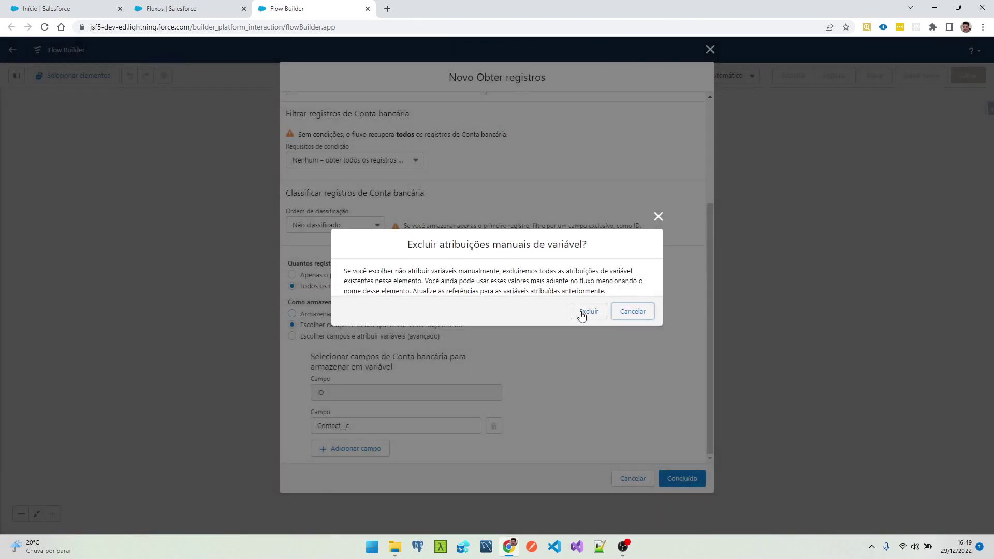
left_click(582, 314)
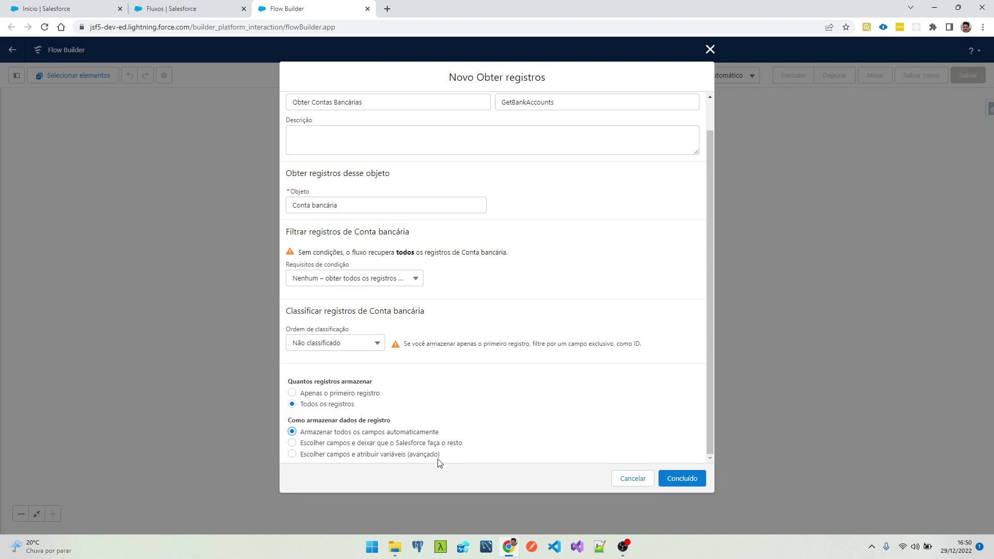
left_click(421, 456)
scroll(477, 423, "down", 2)
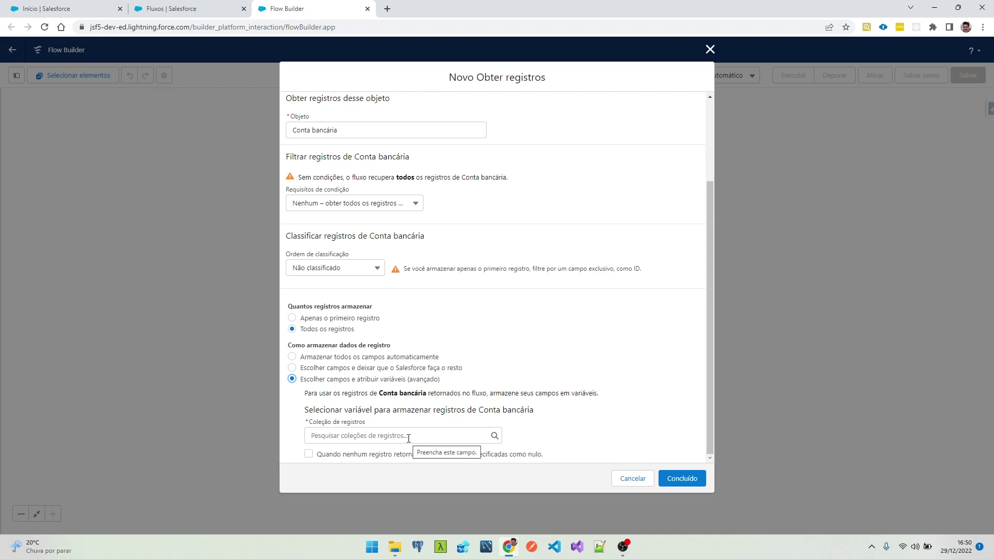
left_click(344, 357)
left_click(600, 312)
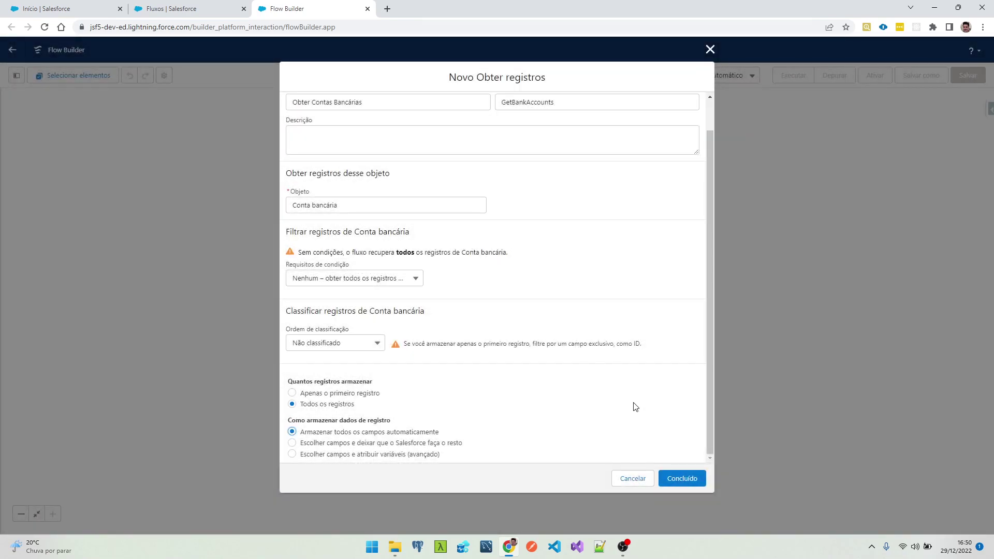
Finish the Obter Contas Bancárias element and save the flow with the label Fluxo de teste.
scroll(637, 406, "up", 1)
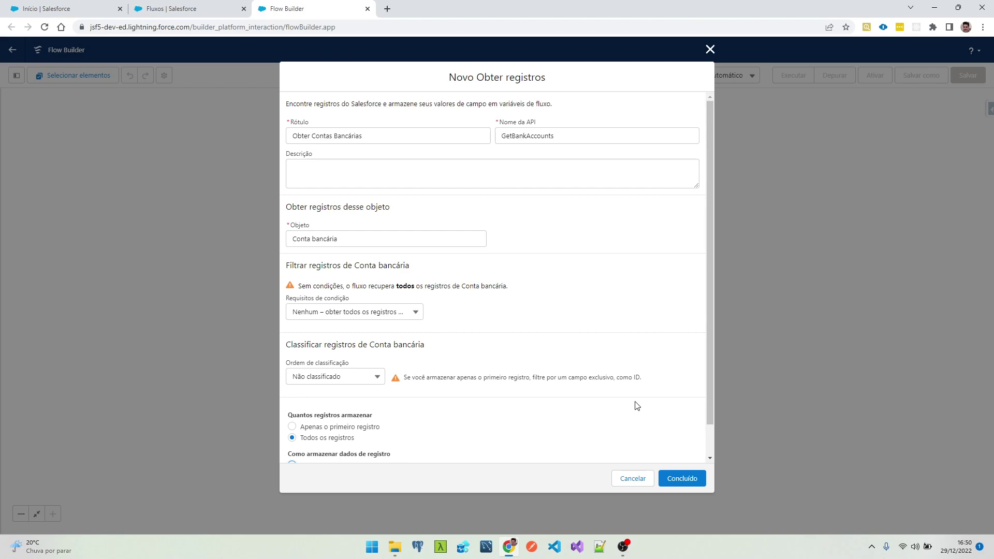
left_click(693, 477)
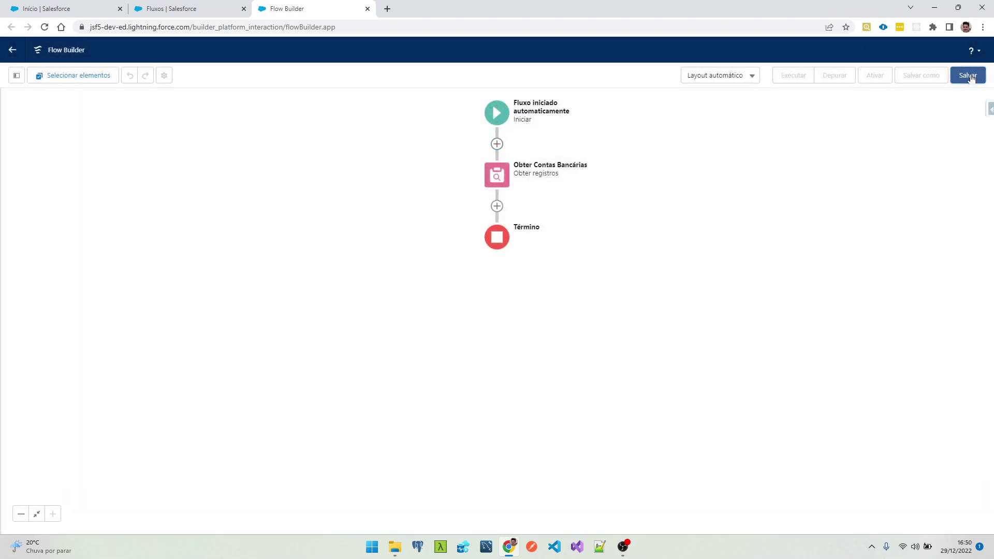
left_click(968, 75)
left_click(380, 245)
type("Fluxo de teste")
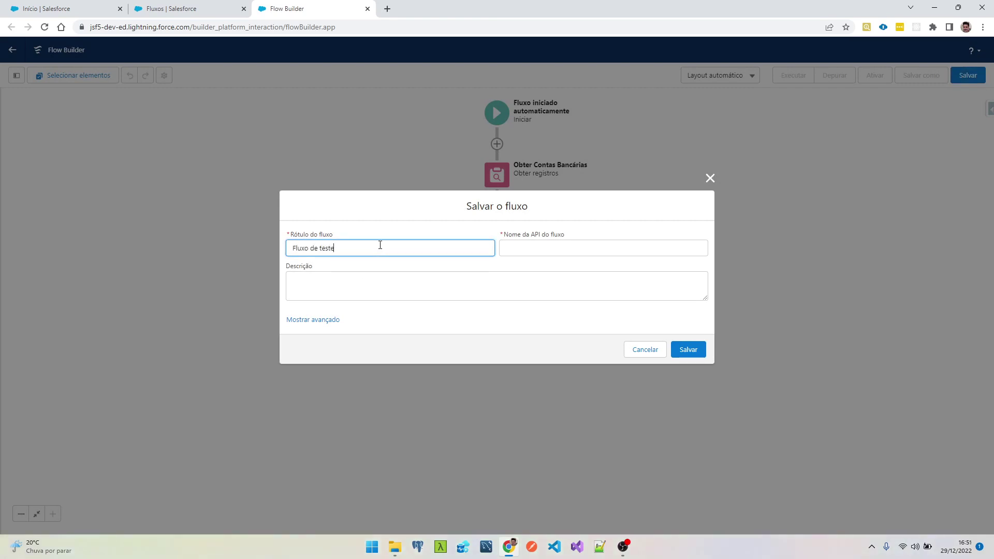
key("Tab")
left_click(688, 349)
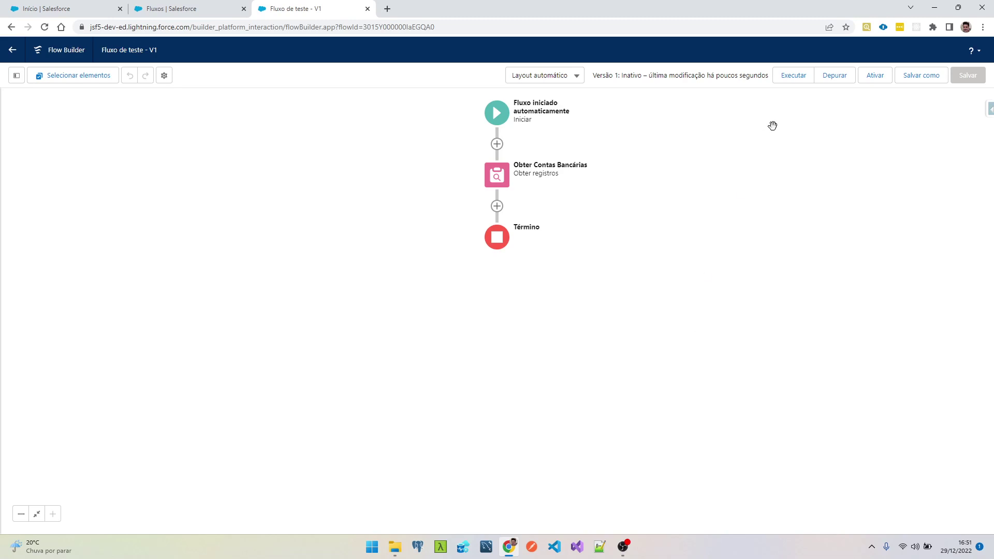
Run the flow in debug mode and examine the details of the interview start and the Obter Contas Bancárias result.
left_click(836, 79)
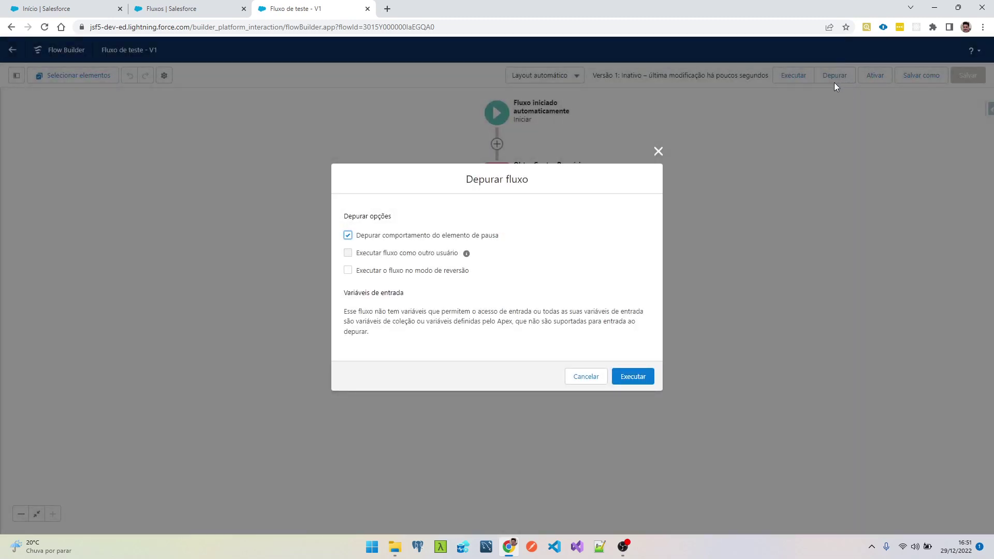
left_click(638, 374)
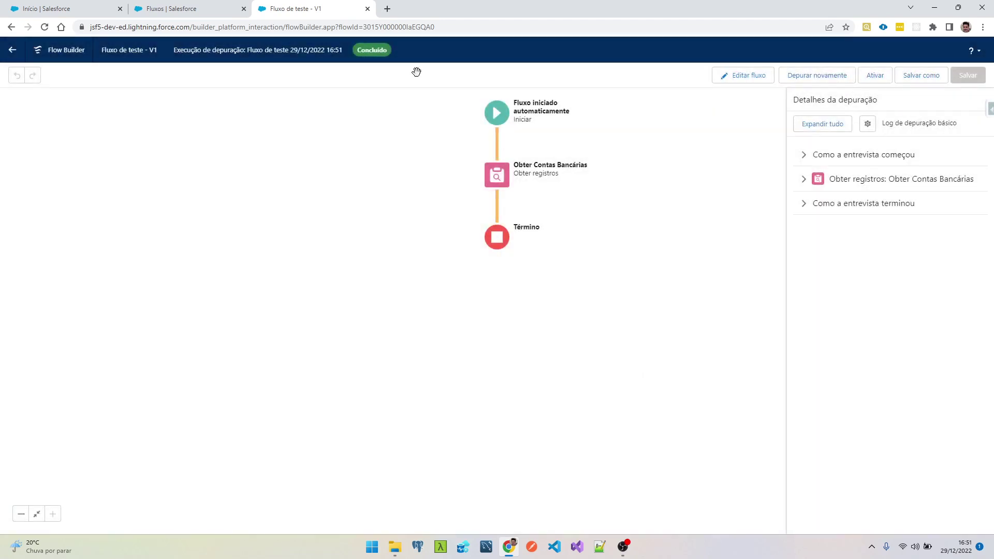
left_click(806, 155)
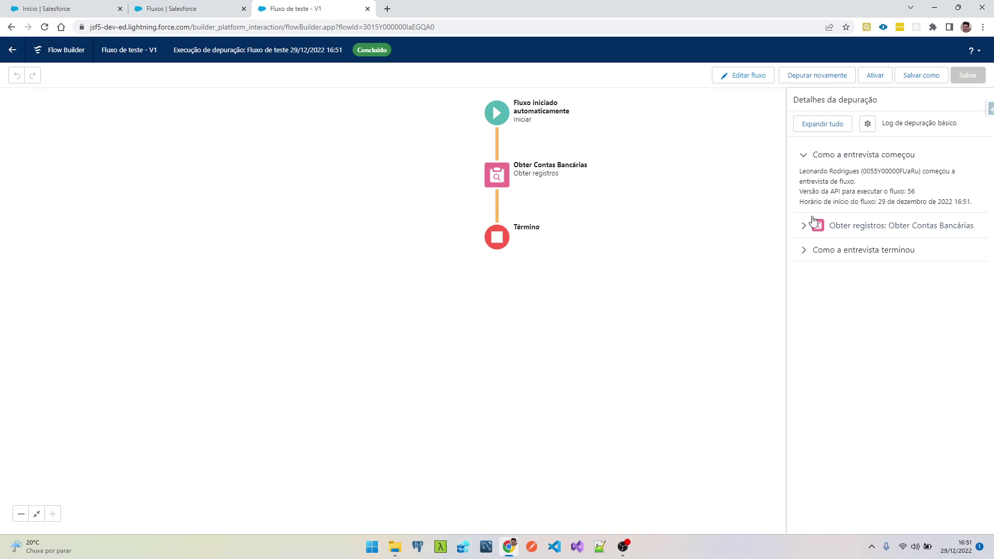
left_click(803, 228)
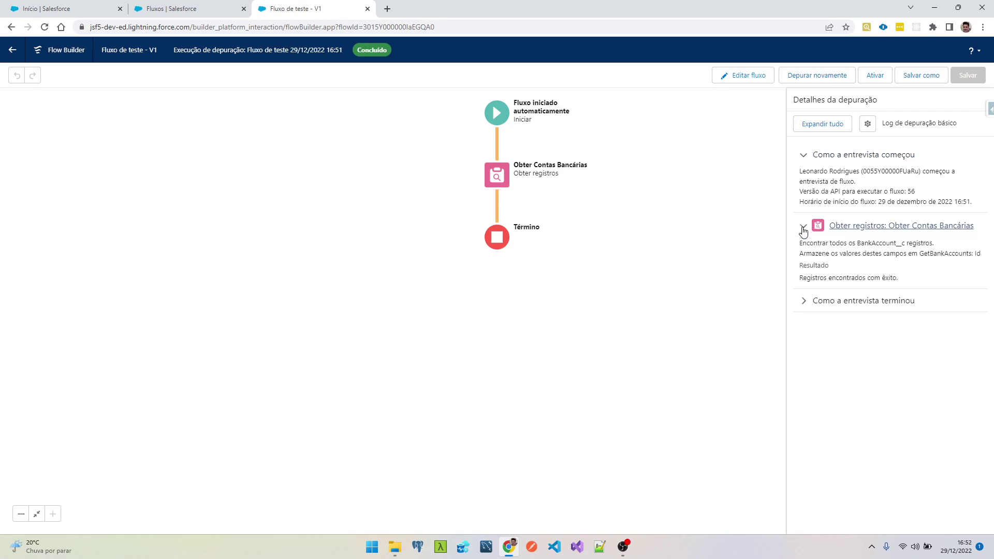
triple_click(830, 278)
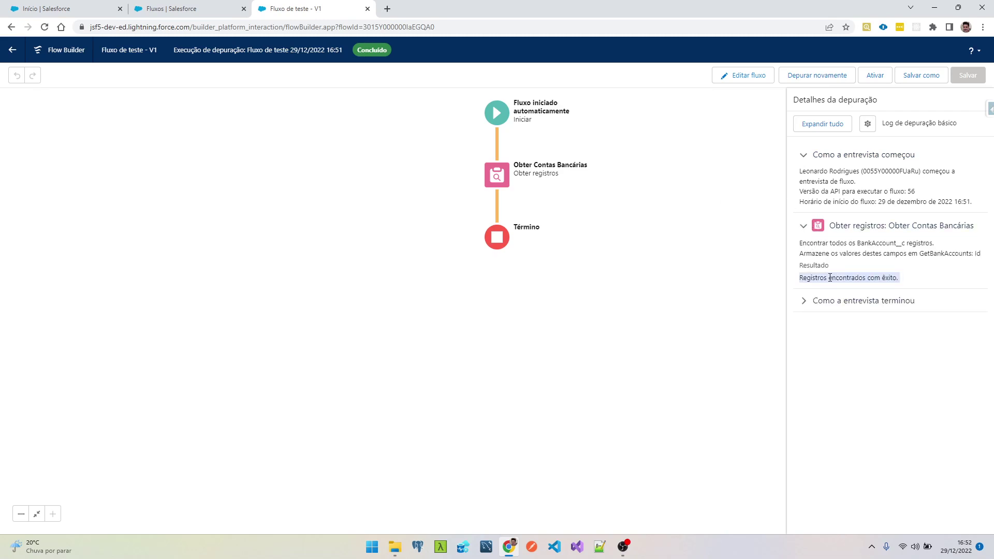
Examine how the interview ended in the debug details and return to editing the flow.
left_click(799, 308)
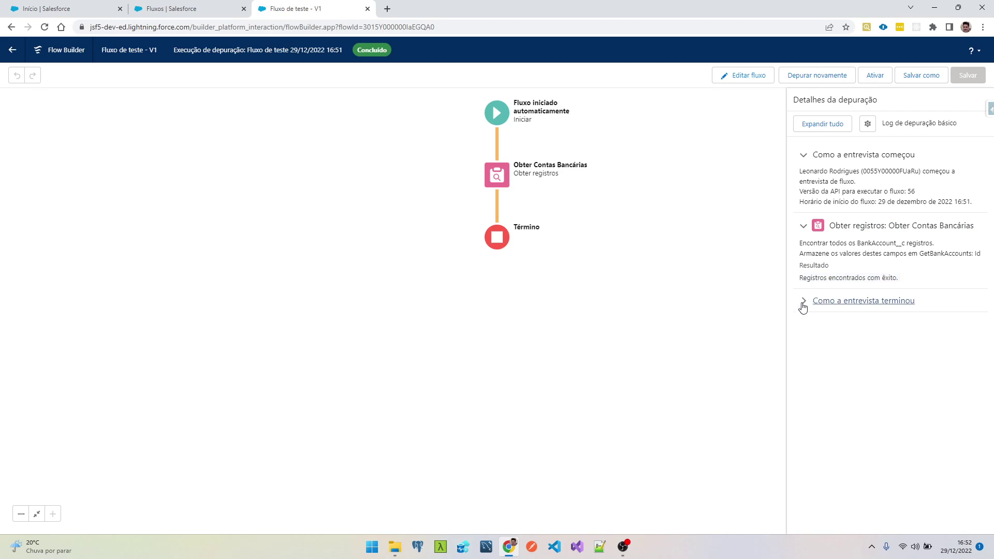
left_click(801, 303)
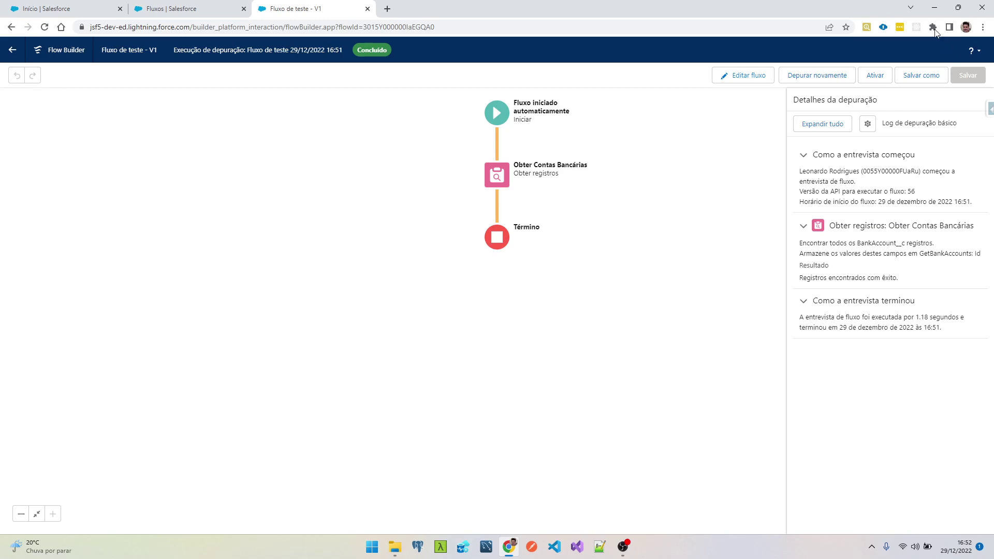
left_click(749, 75)
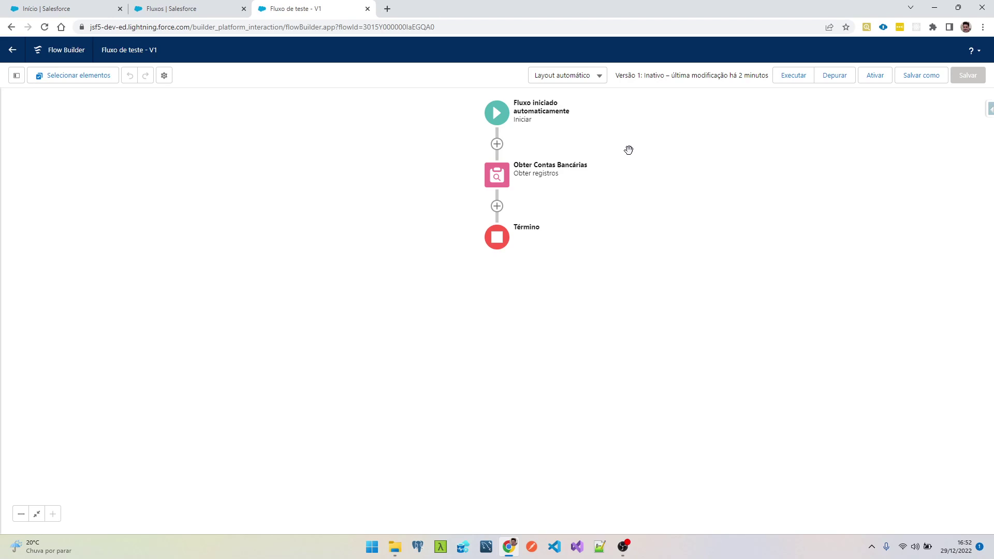
Add an Atribuição element after Obter Contas Bancárias, labelled Atribuir Contagem de Costas Bancárias with API name BankAccountCountAssignment.
left_click(497, 206)
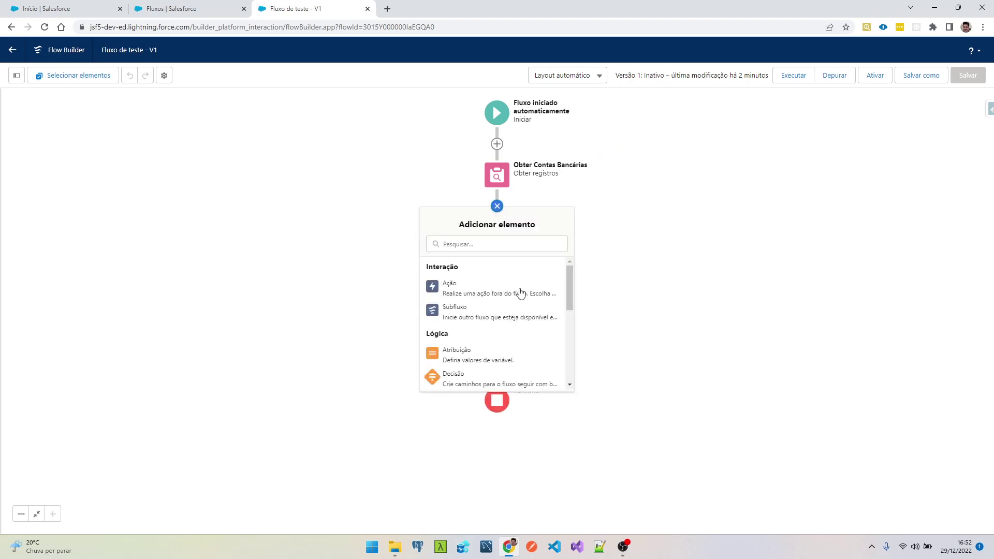
left_click(553, 359)
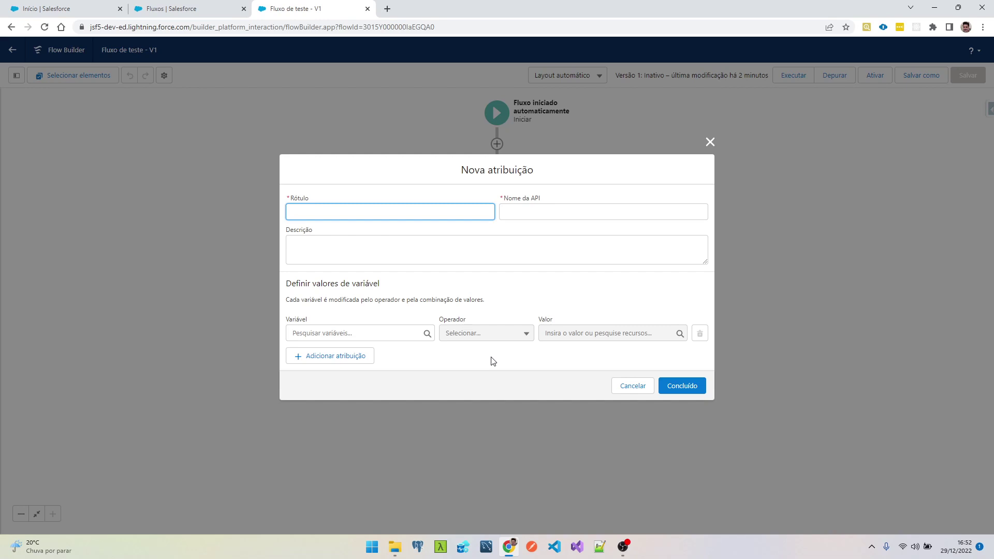
type("Atr")
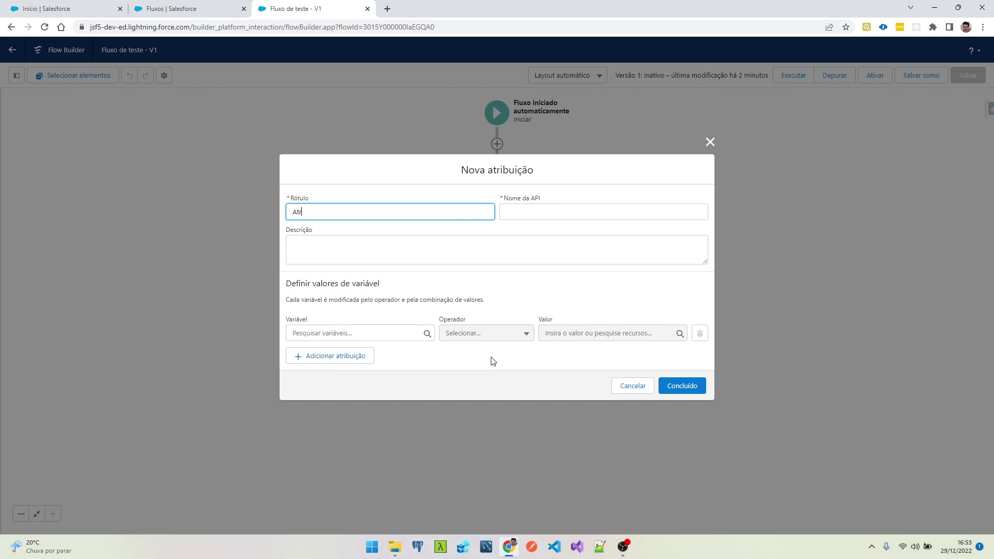
type("ibuir Contagem de Constas Bancárias")
key("Tab")
type("BankAccountCountAssignment")
left_click(399, 289)
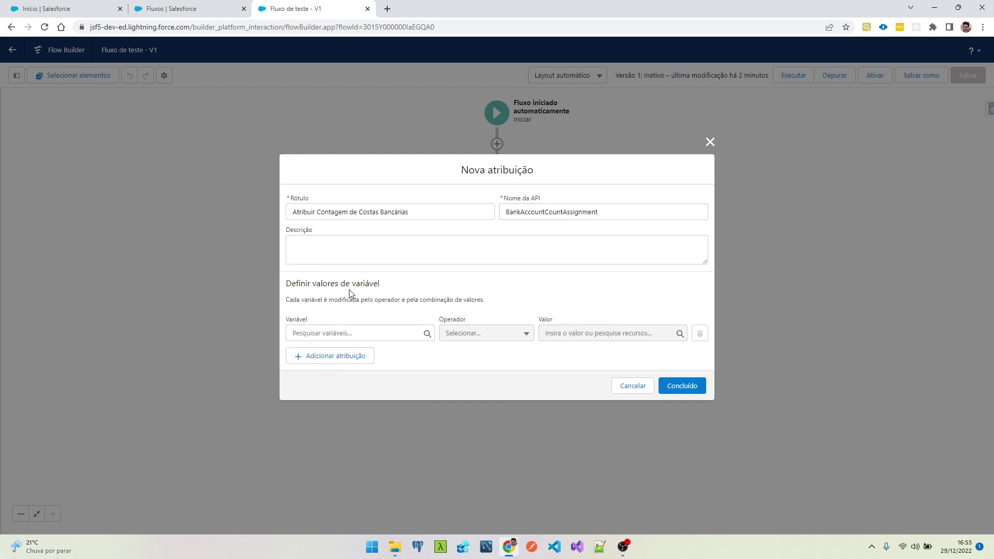
Create a new variable resource for the assignment with API name BankAccountCount and data type Número.
left_click(341, 334)
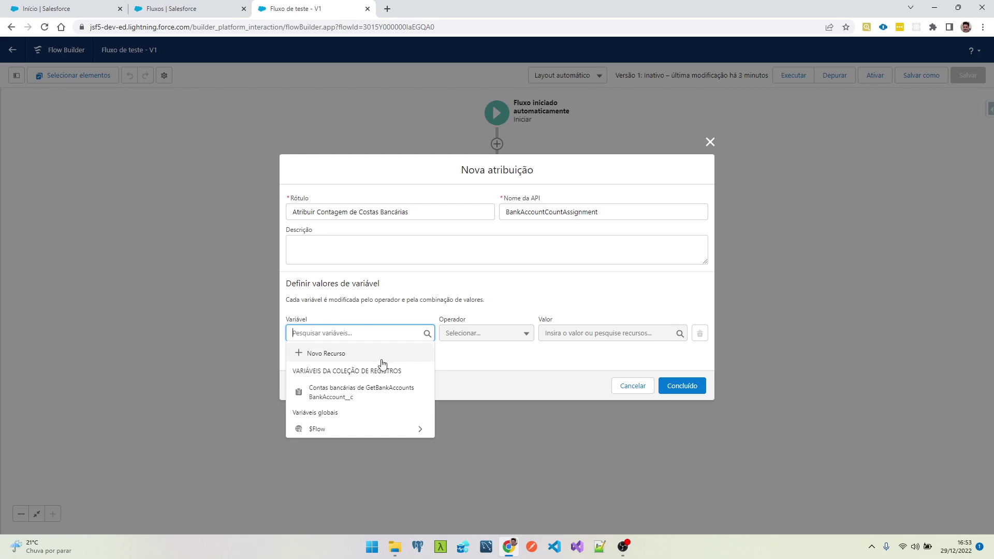
left_click(304, 354)
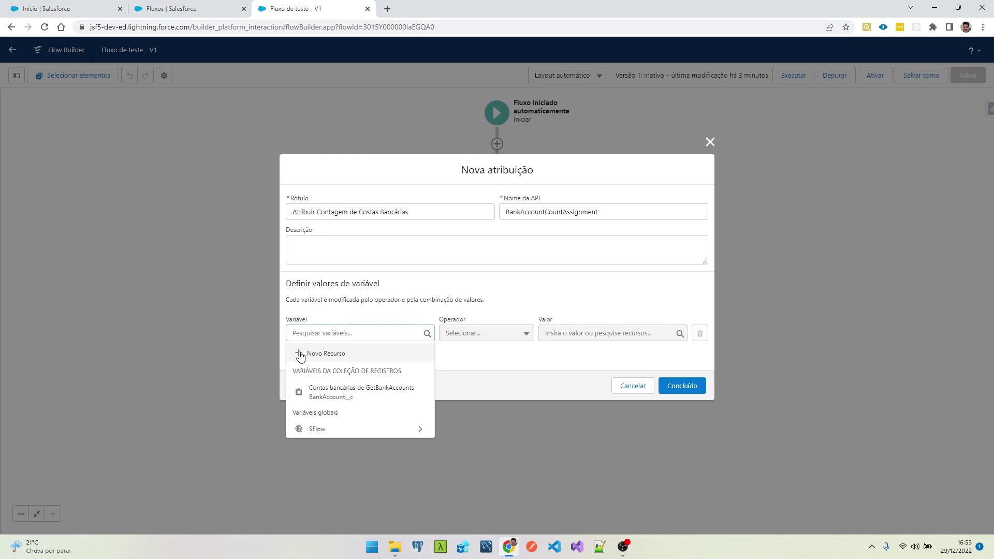
left_click(327, 243)
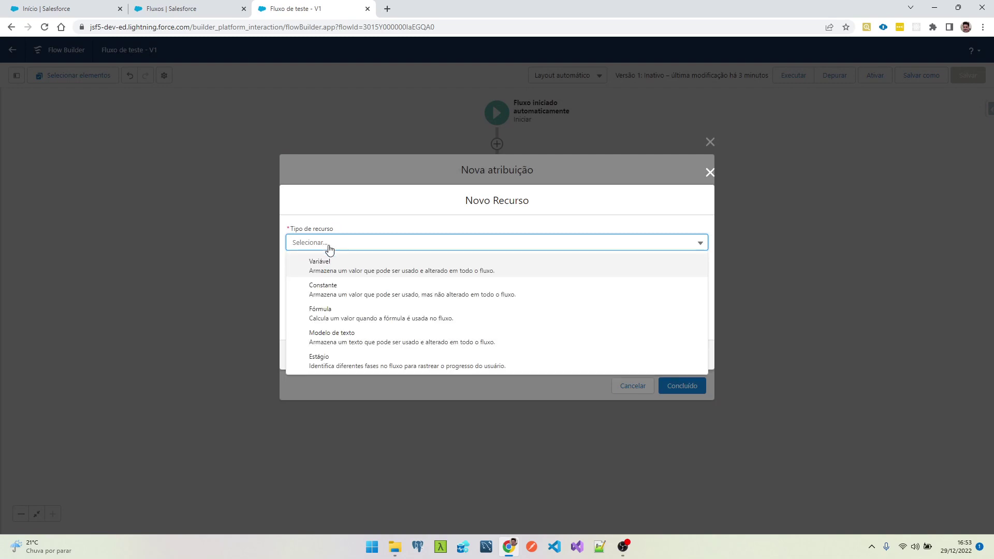
left_click(334, 273)
left_click(341, 264)
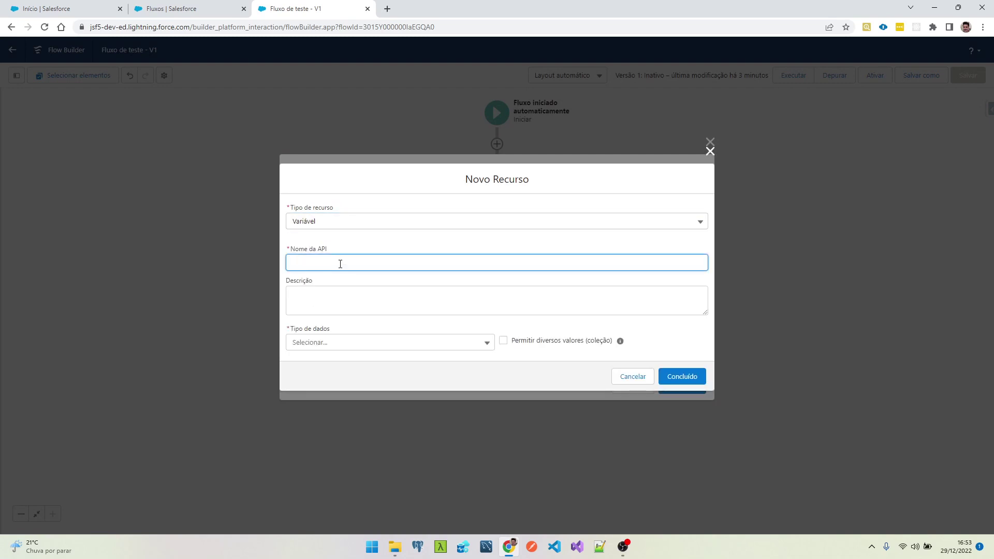
type("BankAccountCount")
left_click(329, 342)
left_click(380, 199)
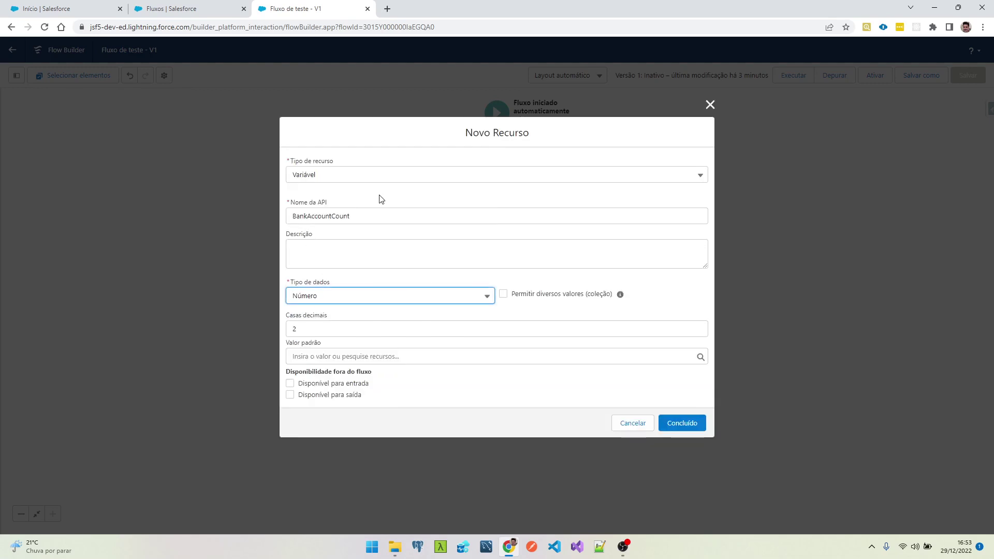
Set the BankAccountCount variable's decimal places to 0 and default value to 0, and finish the resource.
left_click(316, 330)
key("BackSpace")
type("0")
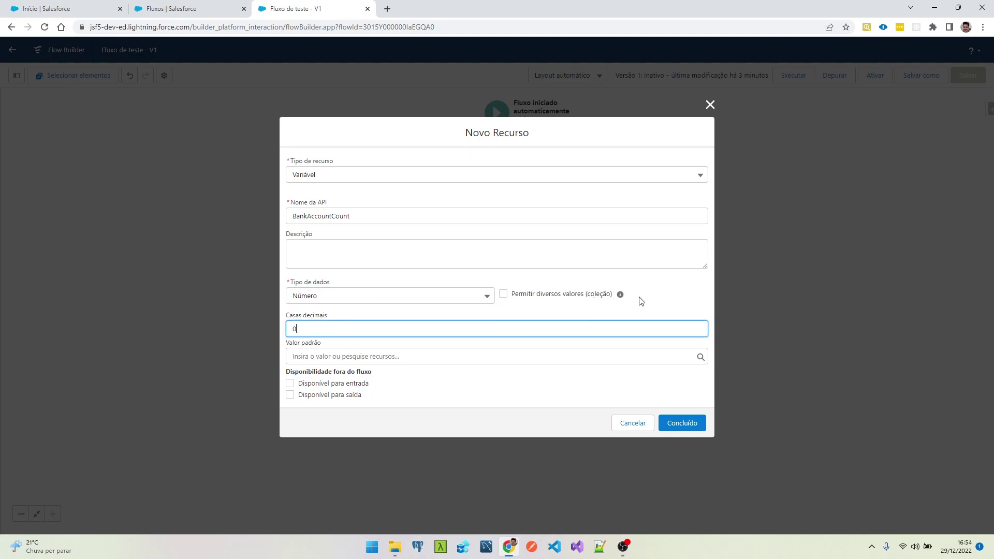
left_click(393, 355)
type("0")
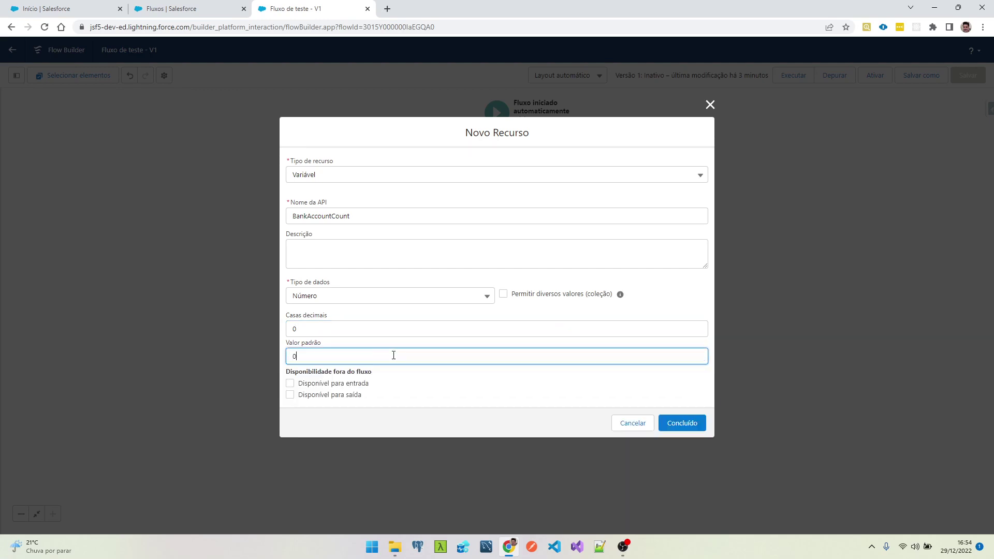
left_click(424, 345)
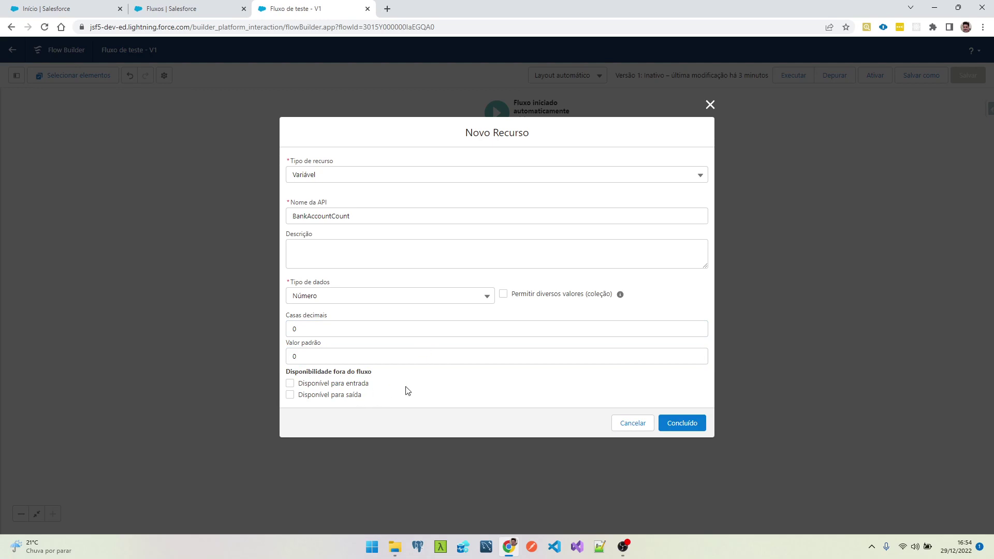
left_click(682, 422)
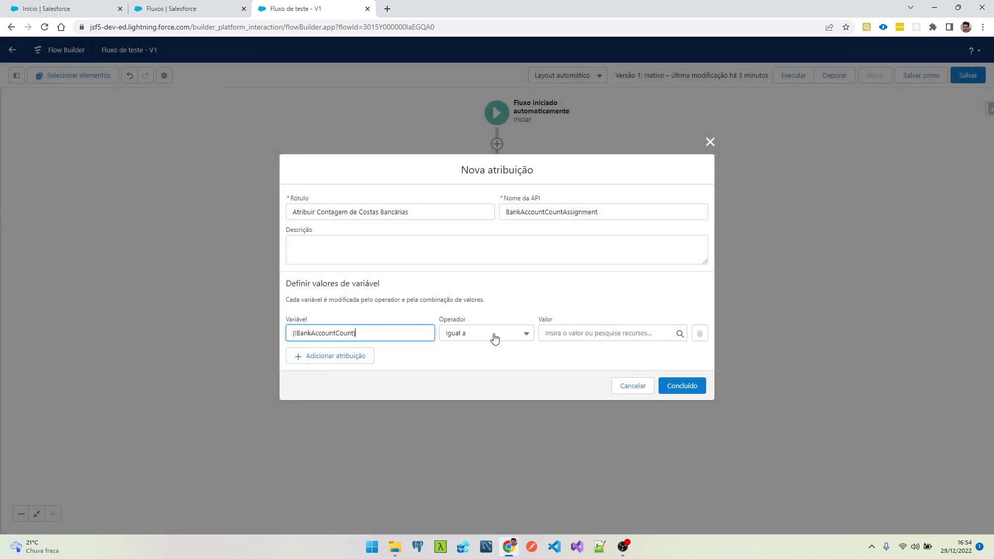
Assign BankAccountCount with the operator Igual à contagem and the GetBankAccounts collection as value, and finish the assignment element.
left_click(495, 338)
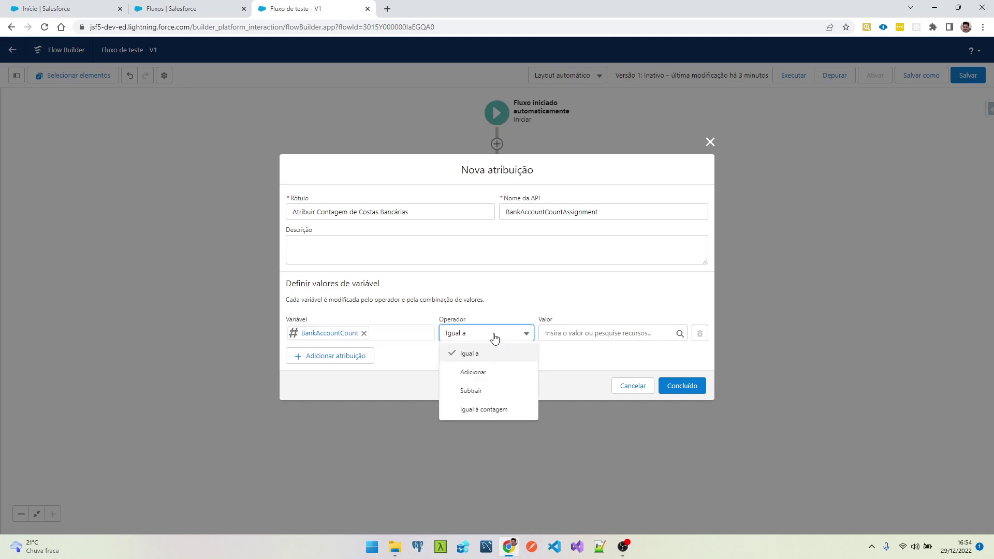
left_click(501, 410)
left_click(614, 335)
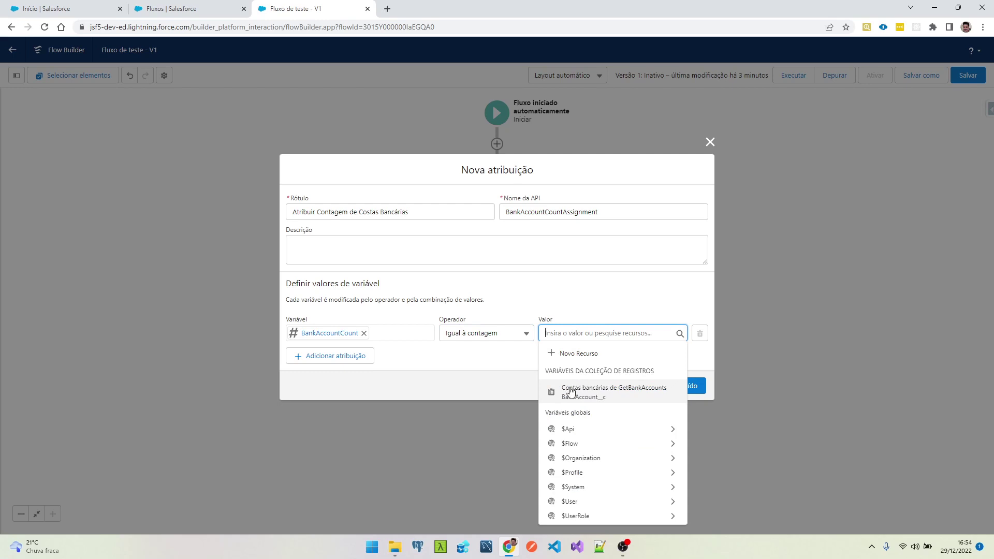
left_click(587, 395)
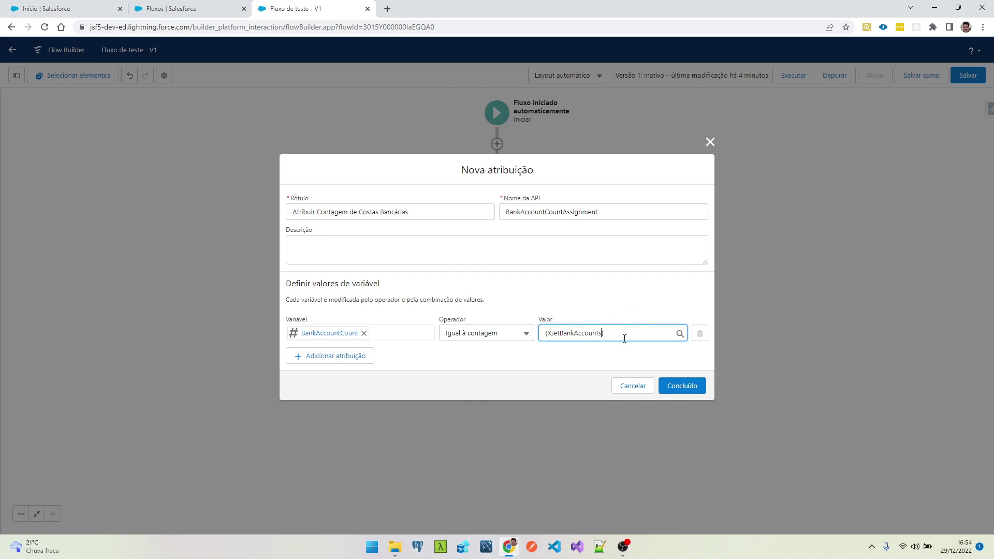
left_click(684, 386)
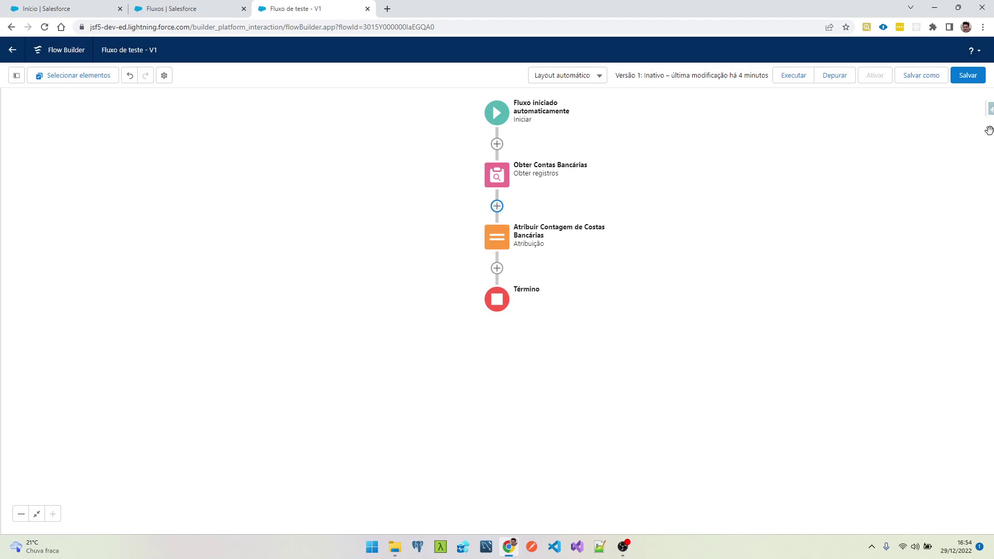
Save the flow, run it in debug mode, and examine the results of Obter Contas Bancárias and the count assignment.
left_click(968, 76)
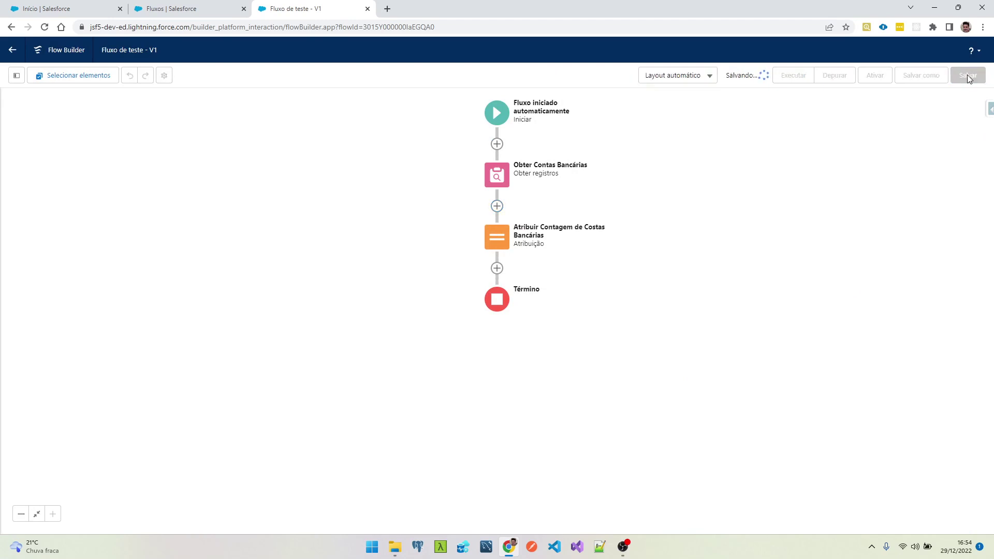
left_click(836, 75)
left_click(636, 378)
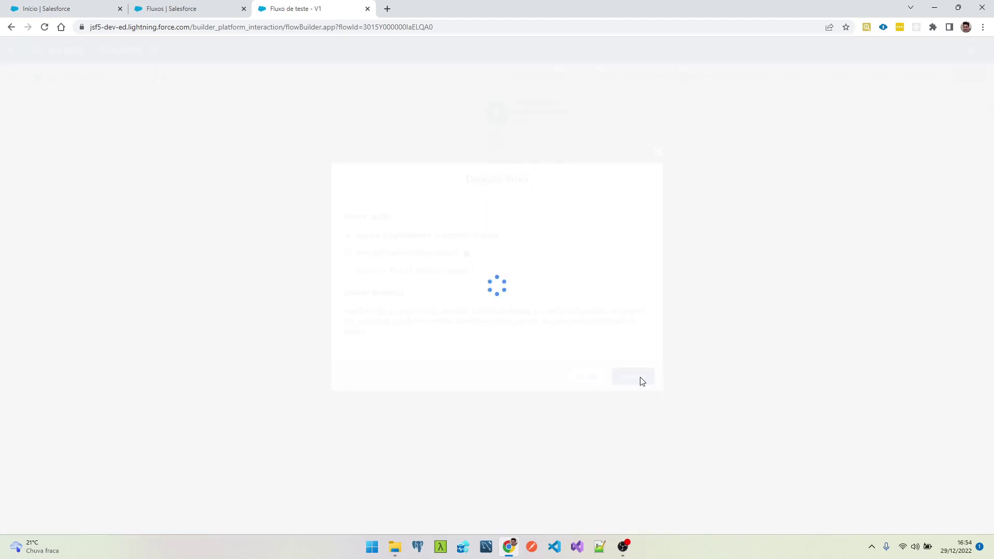
left_click(804, 182)
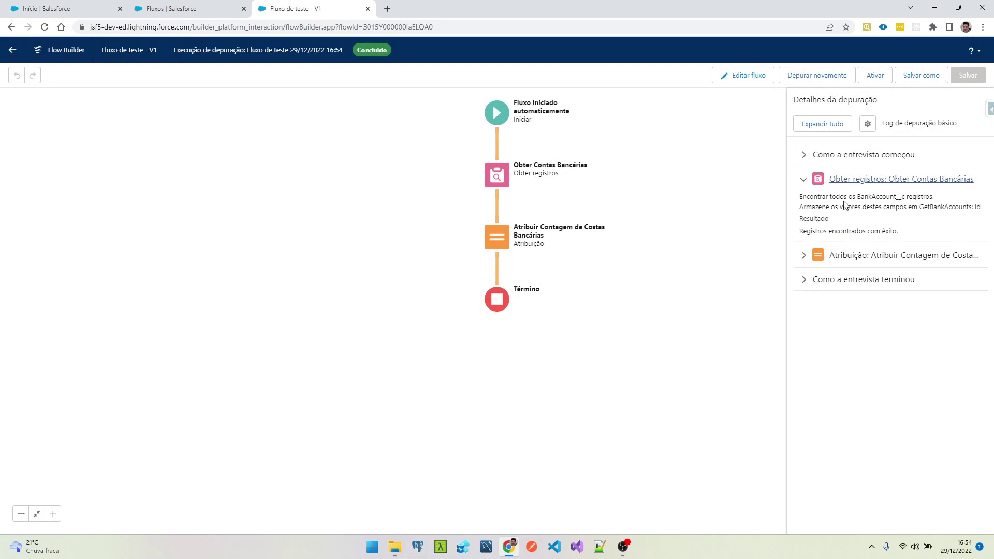
left_click(804, 255)
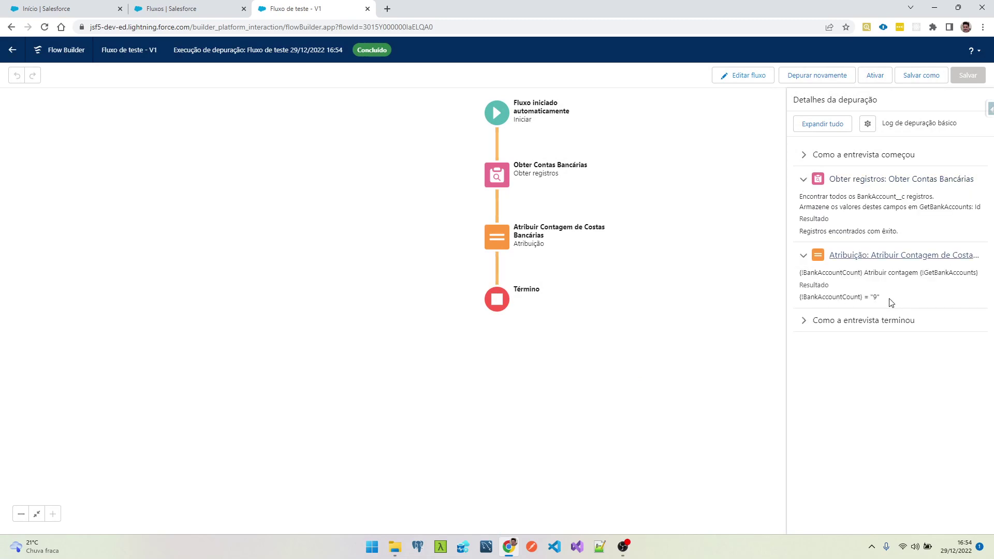
Show the Contas bancárias records in the Completo list view to check the assigned count.
left_click(103, 9)
left_click(184, 73)
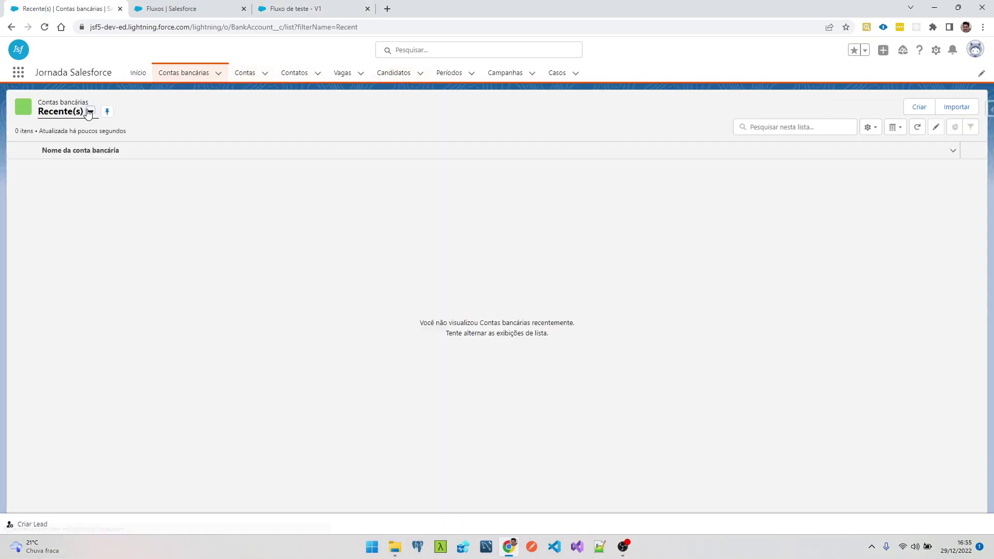
left_click(90, 111)
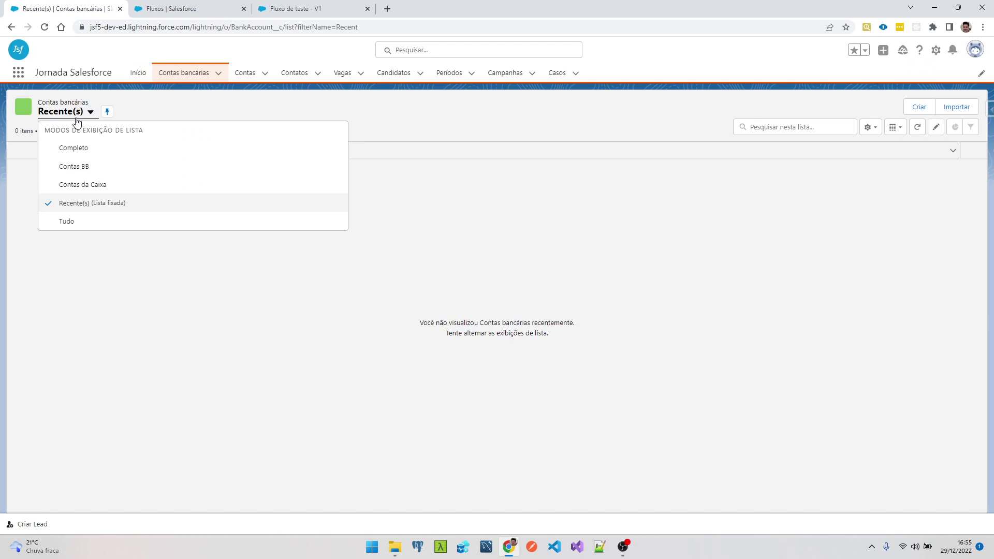
left_click(73, 150)
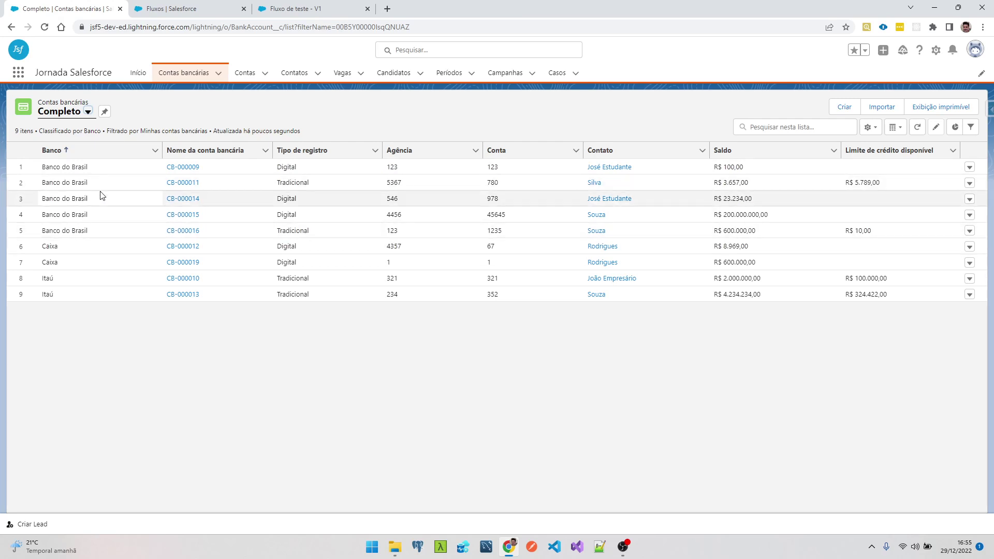
Return to editing the flow and set the condition requirements of Obter Contas Bancárias to Todas as condições são atendidas (E).
left_click(290, 7)
left_click(741, 75)
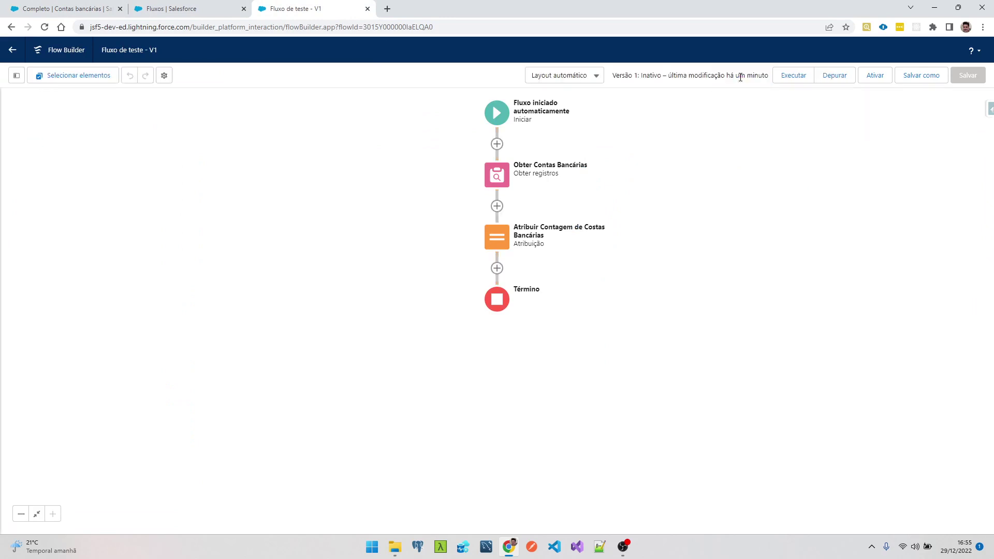
left_click(497, 176)
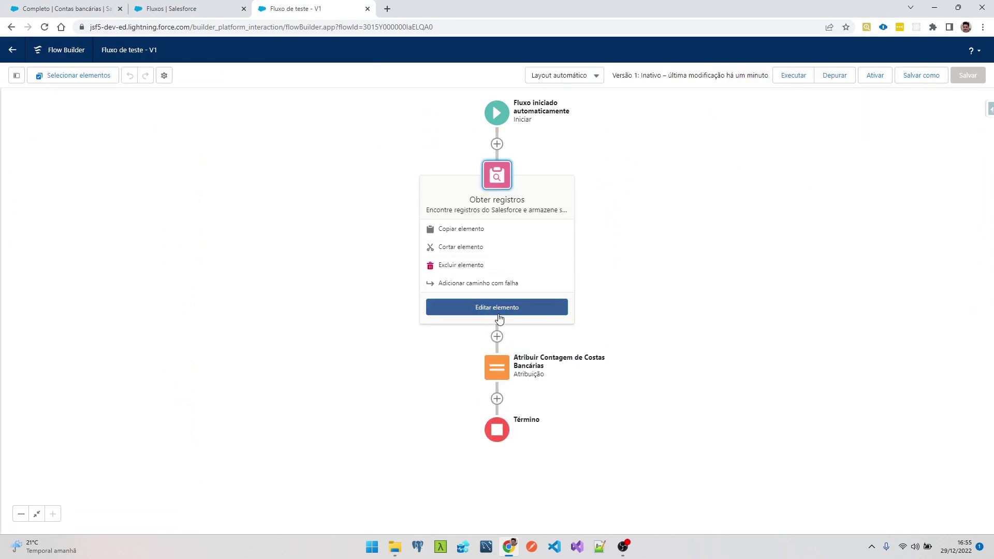
left_click(499, 309)
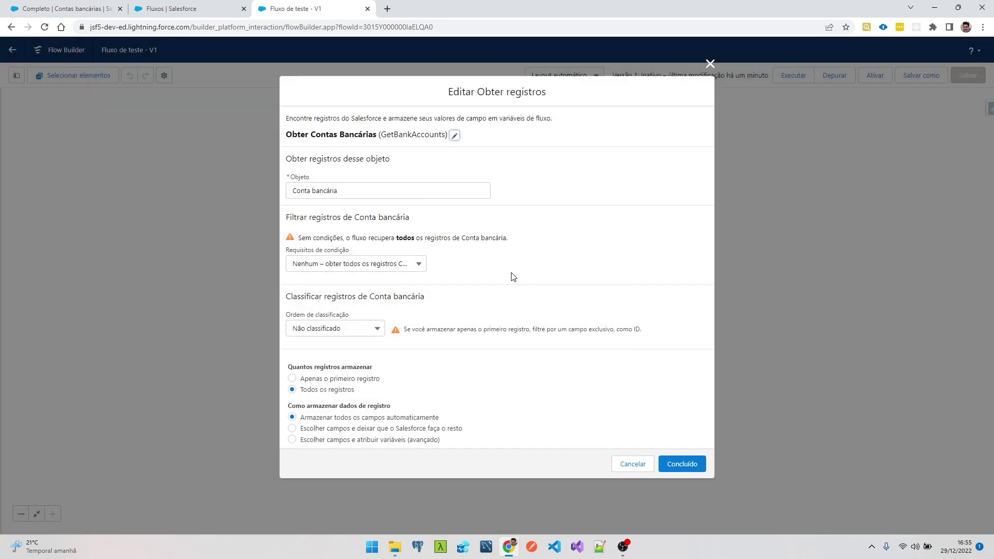
left_click(319, 265)
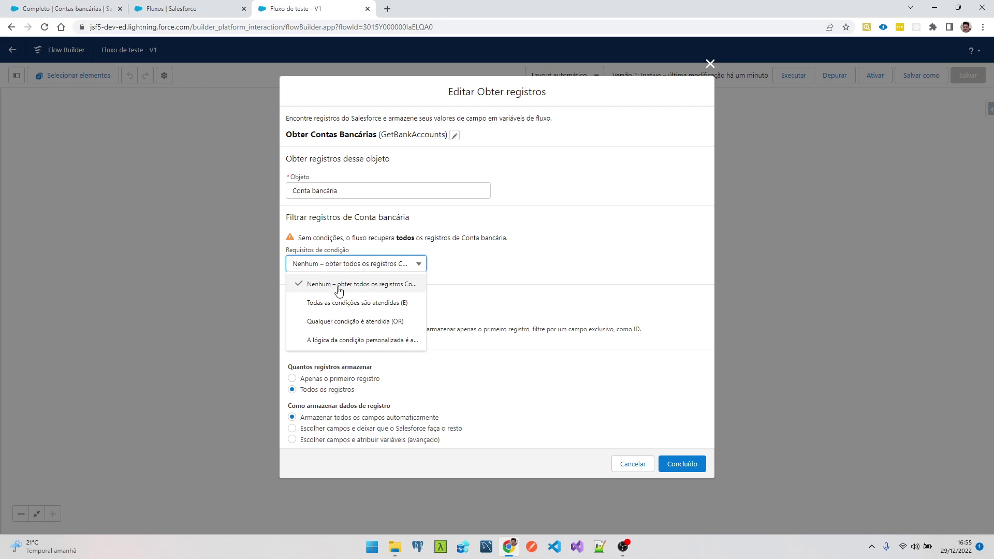
left_click(343, 302)
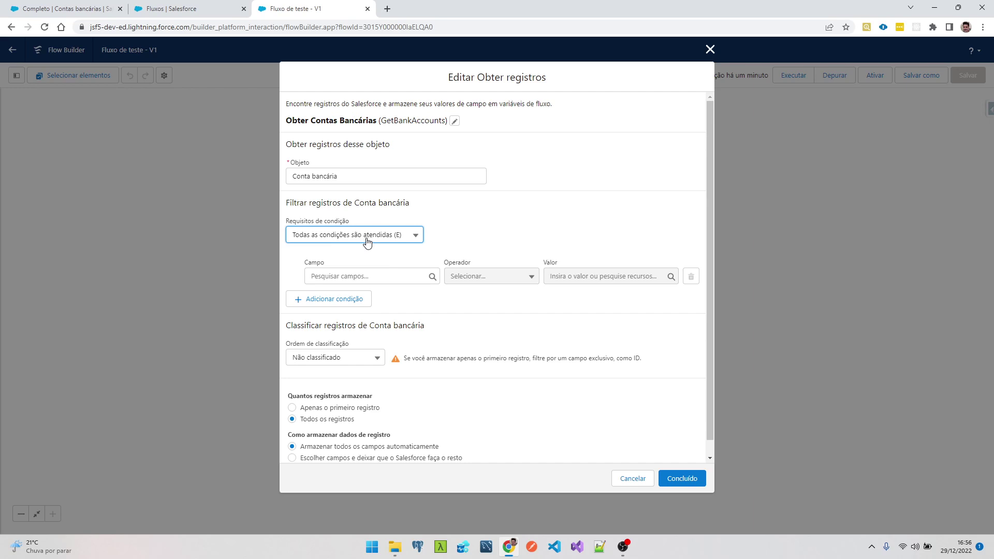
Filter Obter Contas Bancárias by the condition Bank__c Igual a Banco do Brasil and finish the element.
left_click(383, 276)
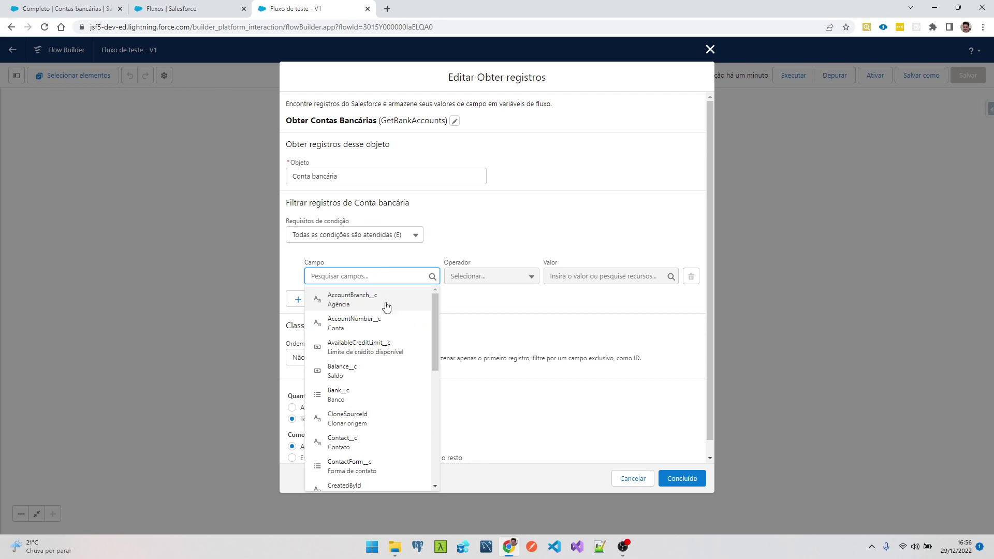
left_click(368, 397)
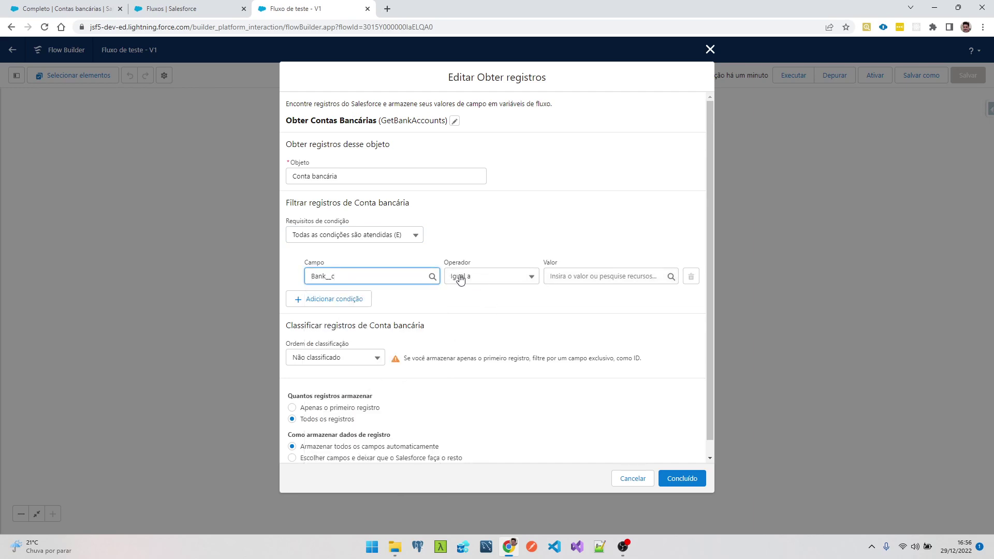
left_click(616, 277)
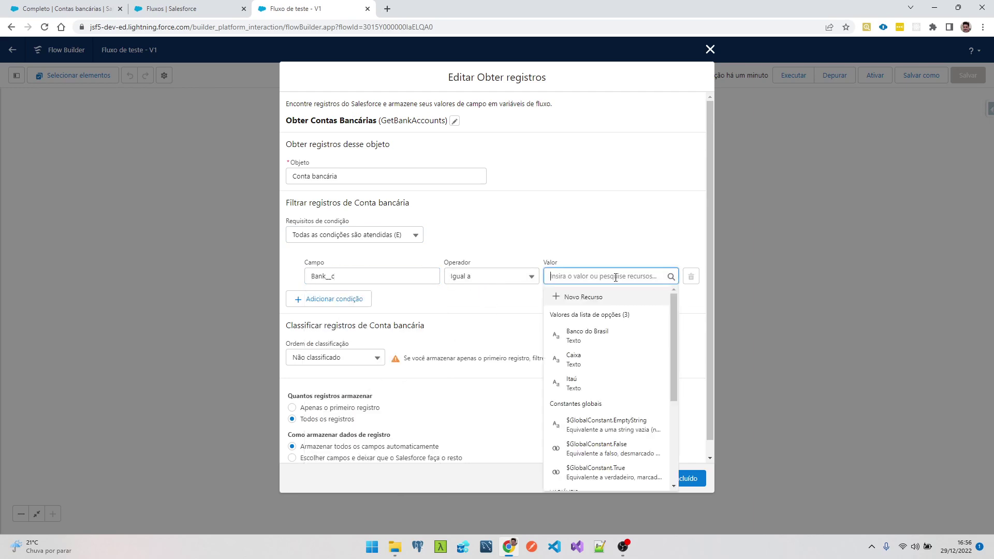
left_click(612, 343)
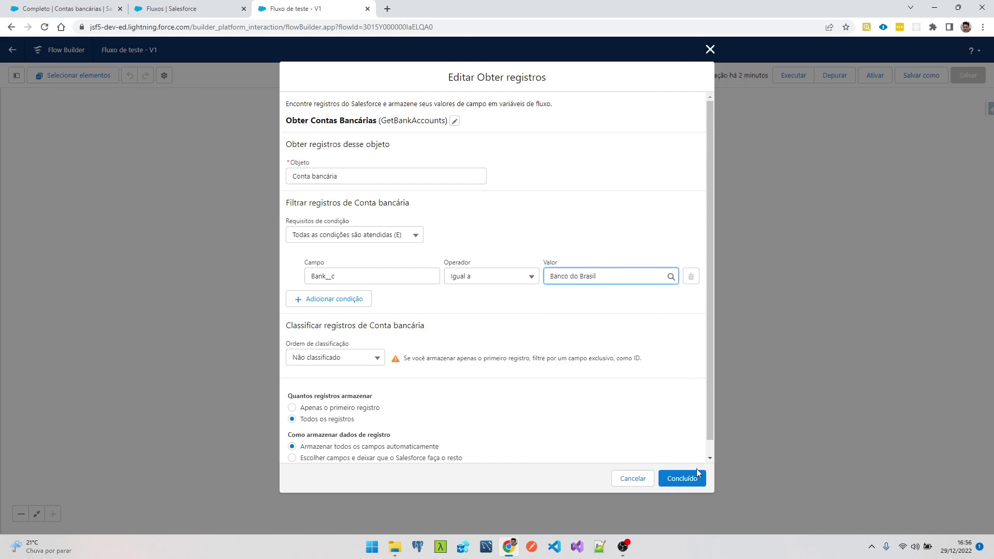
left_click(685, 477)
Save and debug the flow, and check the count assignment against the Banco do Brasil records in the Contas bancárias list.
left_click(968, 77)
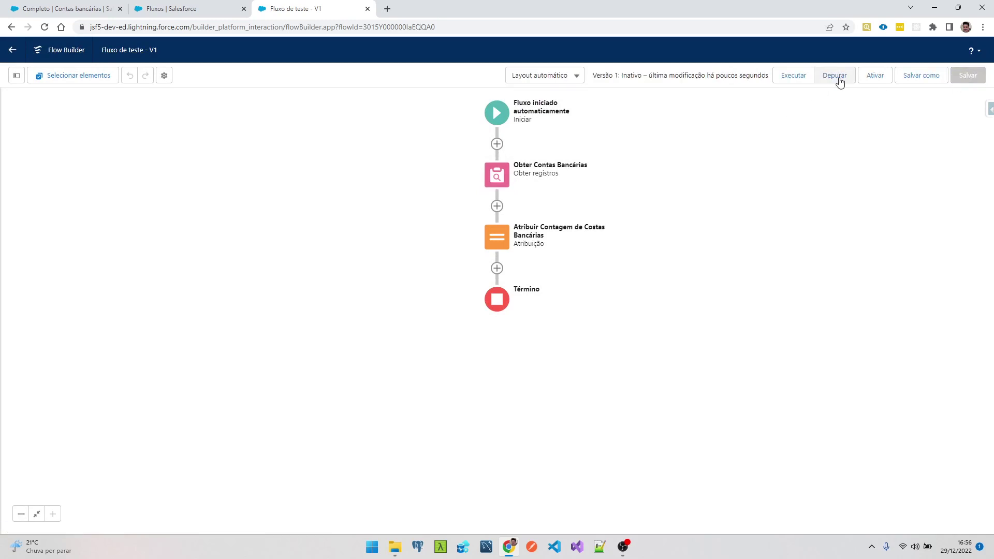
left_click(839, 77)
left_click(633, 377)
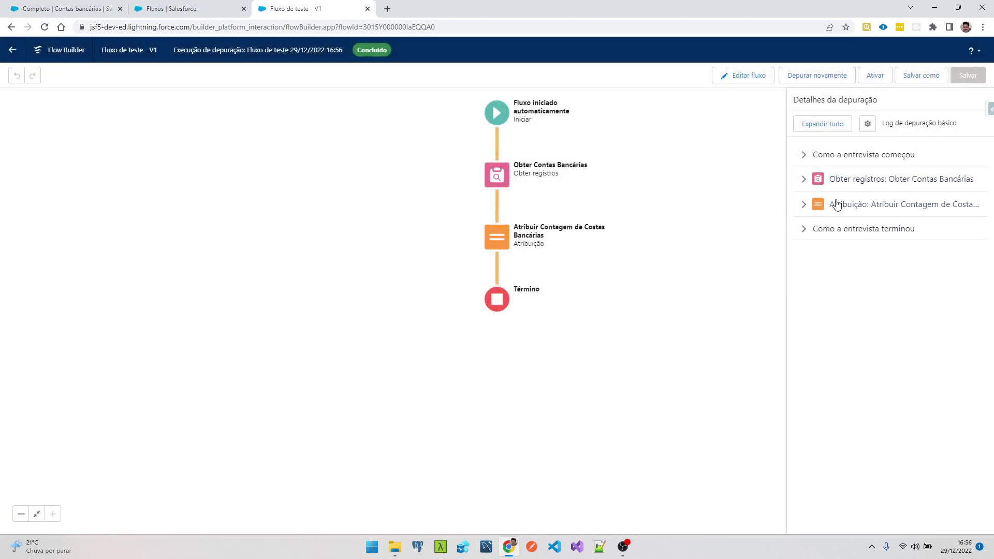
left_click(836, 205)
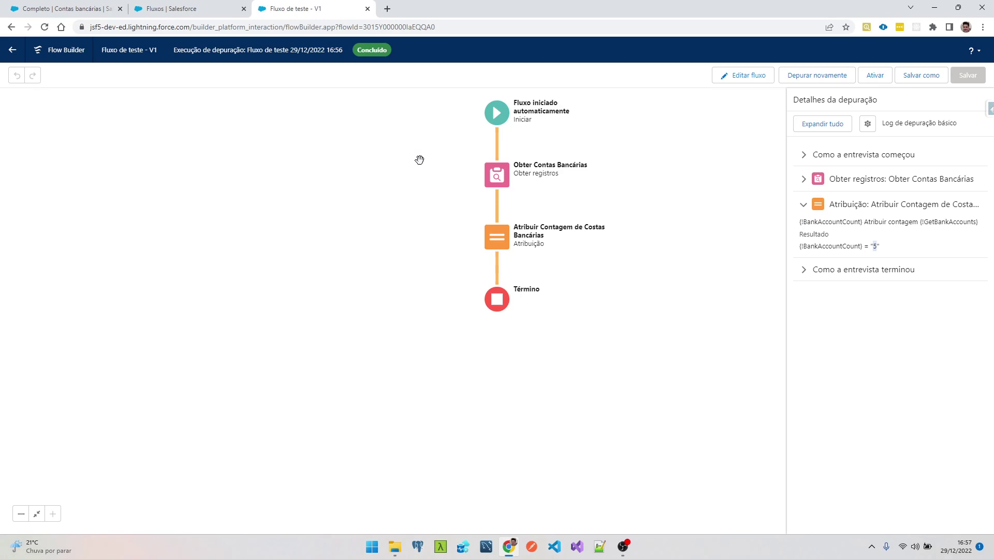
left_click(71, 6)
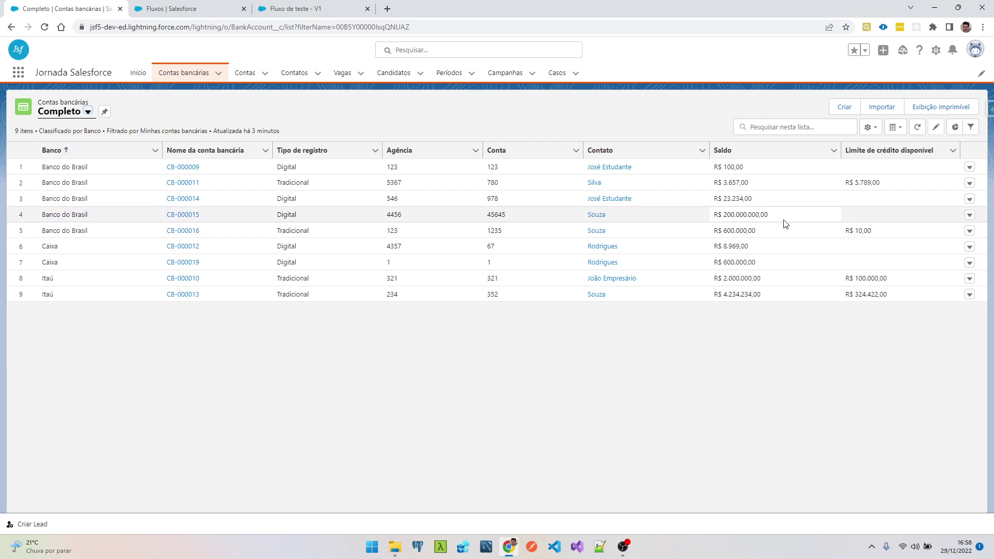
left_click(358, 8)
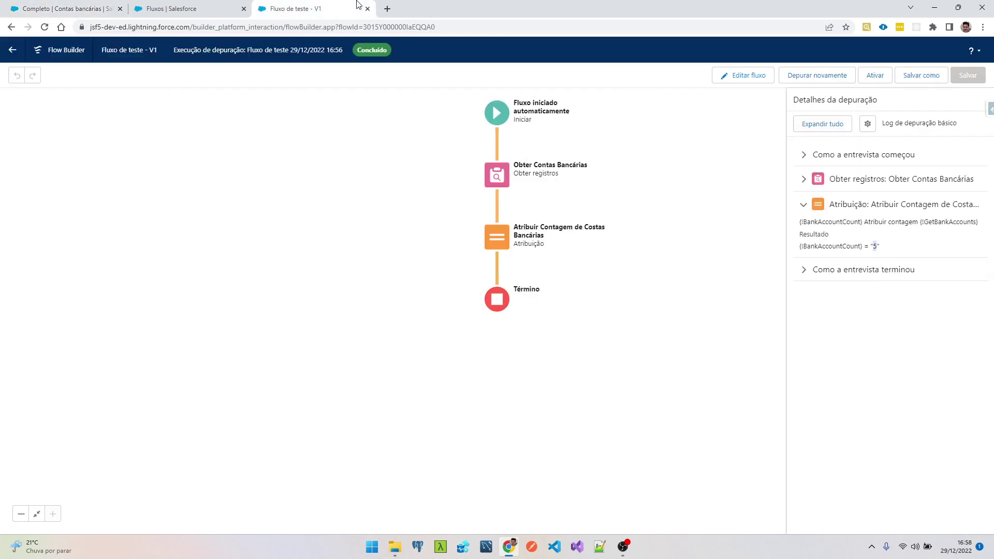
Return to editing the flow and add a second condition to Obter Contas Bancárias: Balance__c Maior que 100000.
left_click(738, 77)
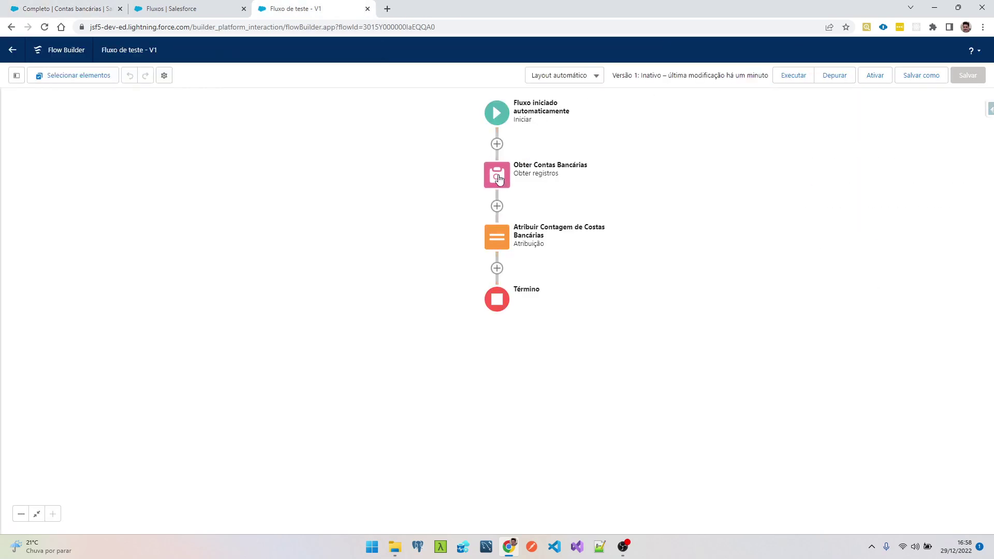
left_click(497, 175)
left_click(497, 305)
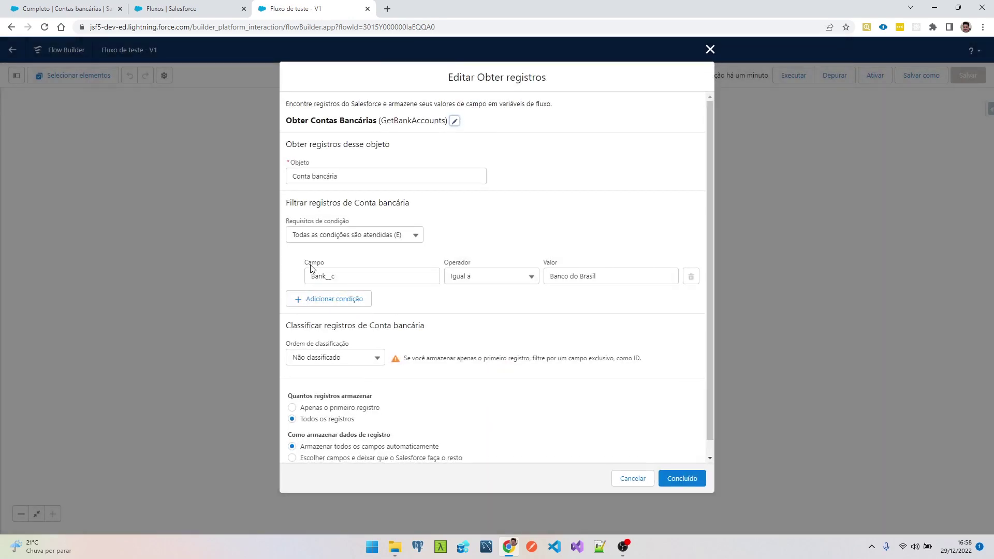
left_click(325, 300)
left_click(354, 310)
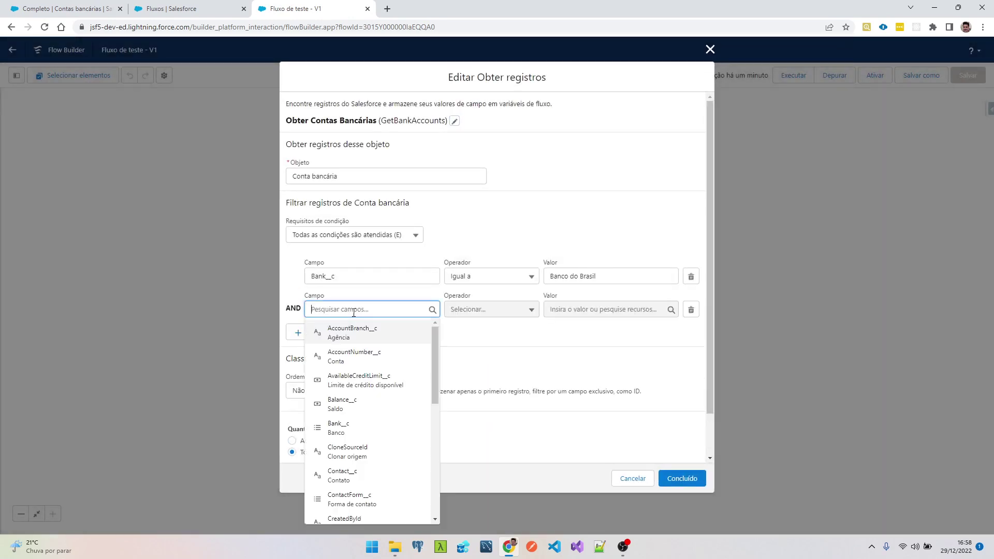
scroll(406, 450, "down", 5)
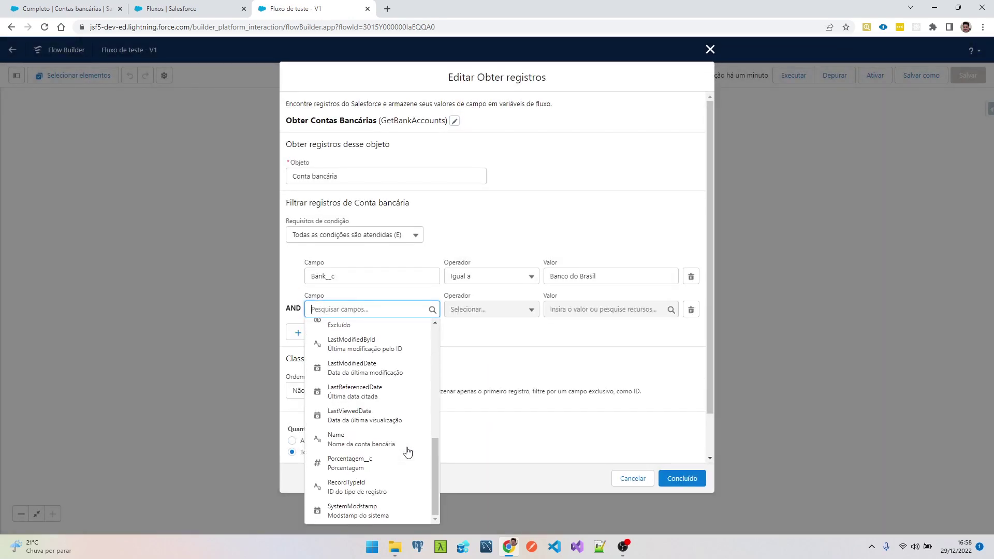
type("bal")
left_click(381, 330)
left_click(474, 309)
left_click(519, 369)
left_click(601, 309)
type("100000")
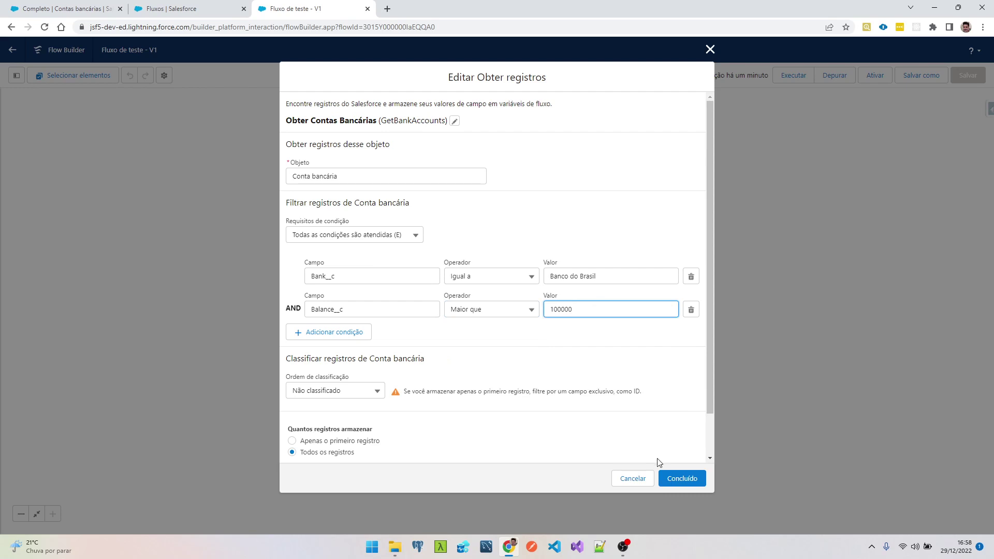
left_click(681, 477)
Save and debug the flow with the balance condition, and compare the assigned count with the balances in the Contas bancárias list.
left_click(958, 78)
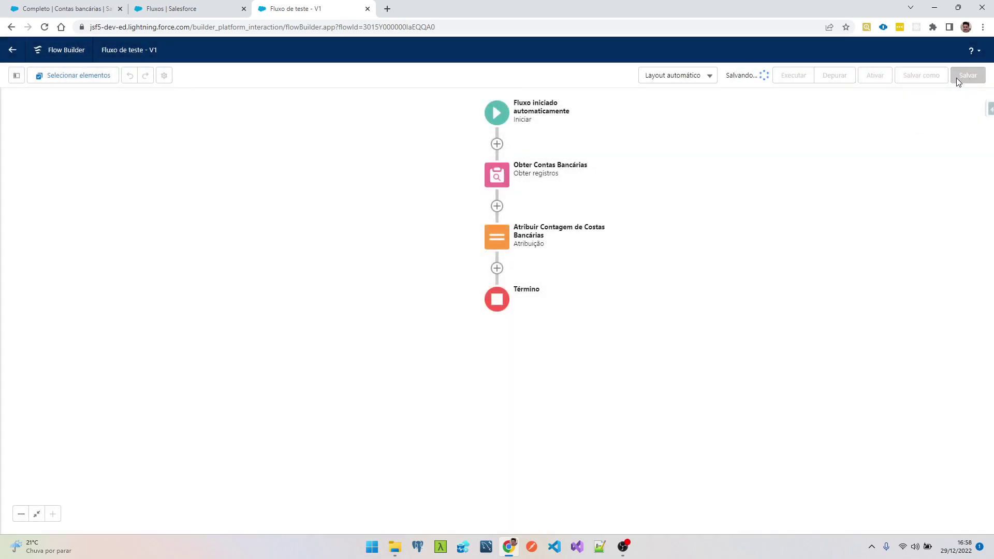
left_click(831, 76)
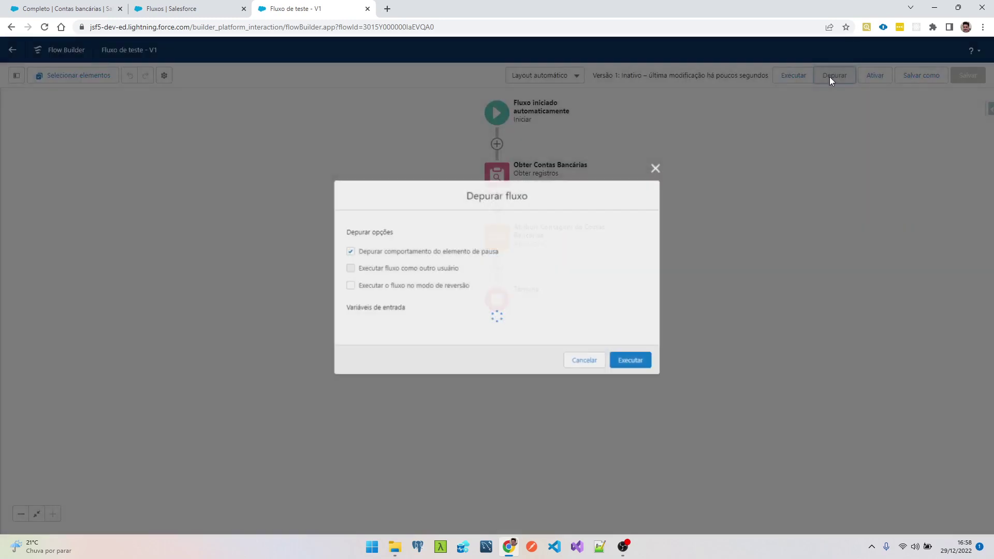
left_click(642, 378)
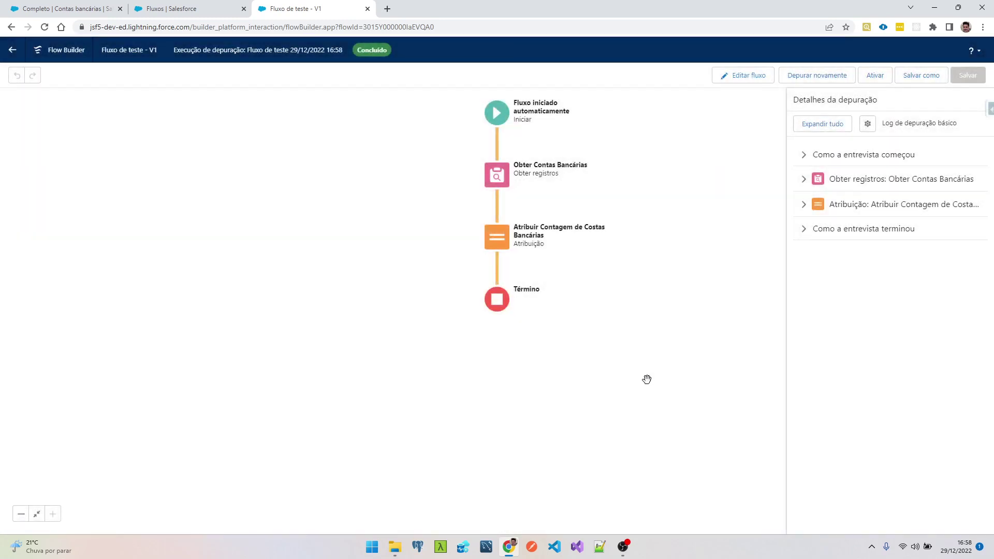
left_click(812, 207)
left_click_drag(890, 252, 799, 248)
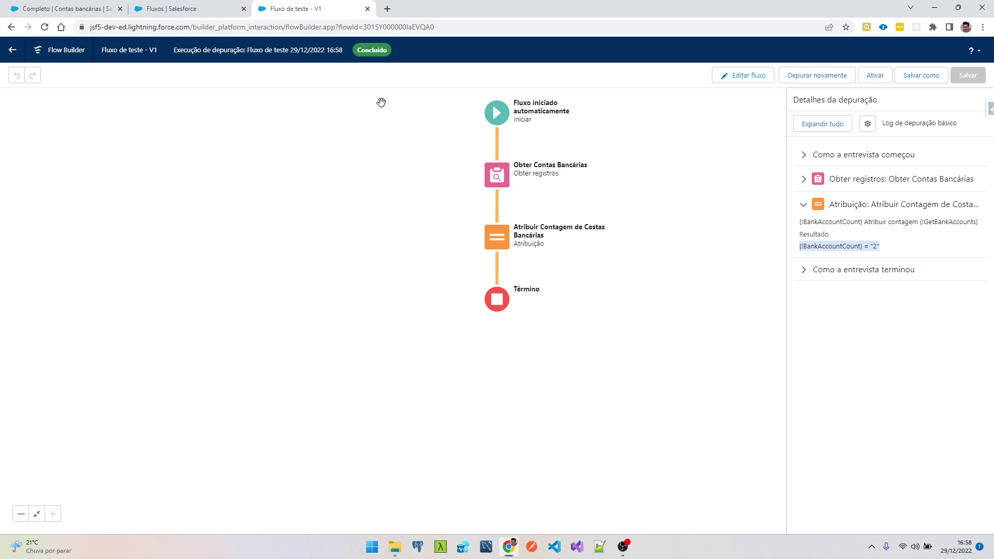
left_click(77, 8)
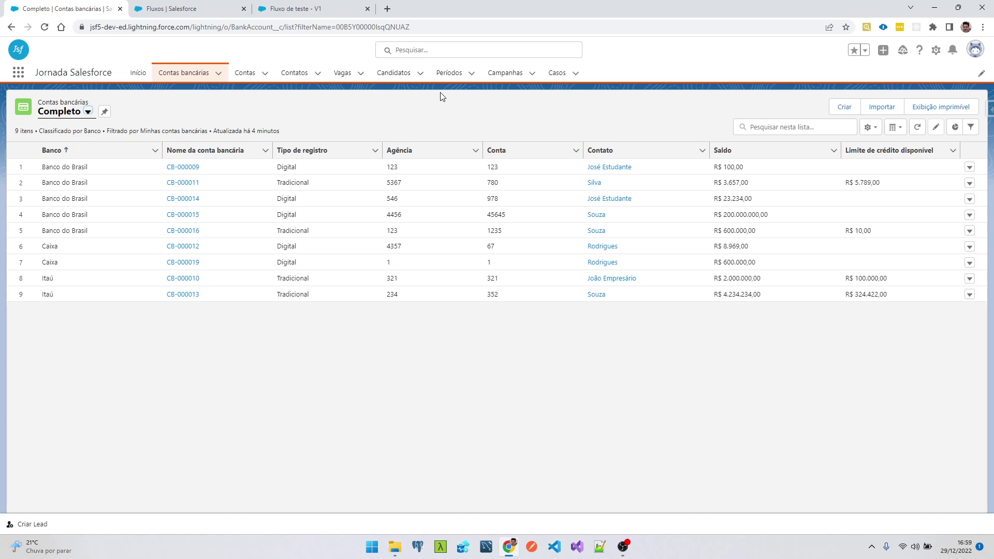
left_click(325, 4)
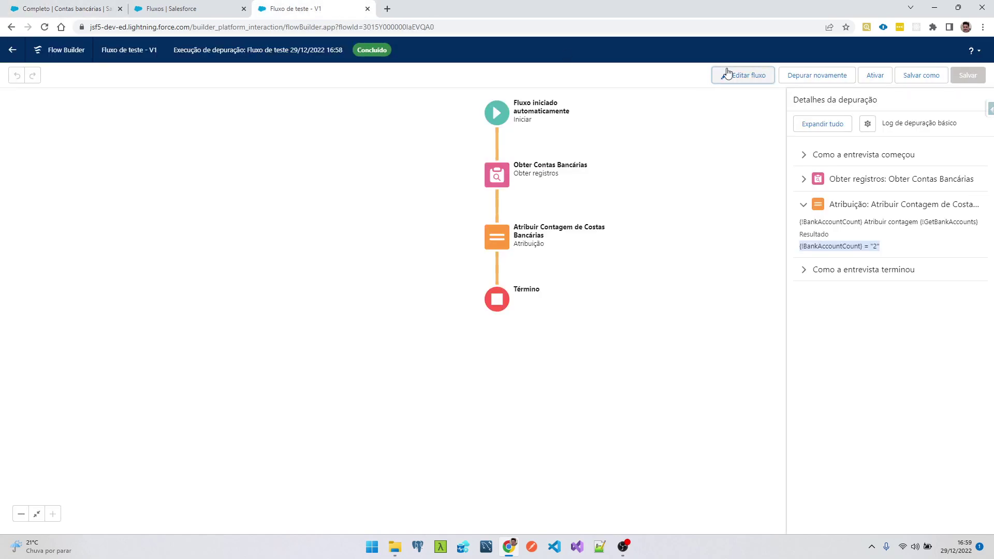
Remove the Balance__c condition from Obter Contas Bancárias and set its condition requirements to Nenhum, retrieving all bank account records.
left_click(717, 75)
left_click(497, 176)
left_click(505, 311)
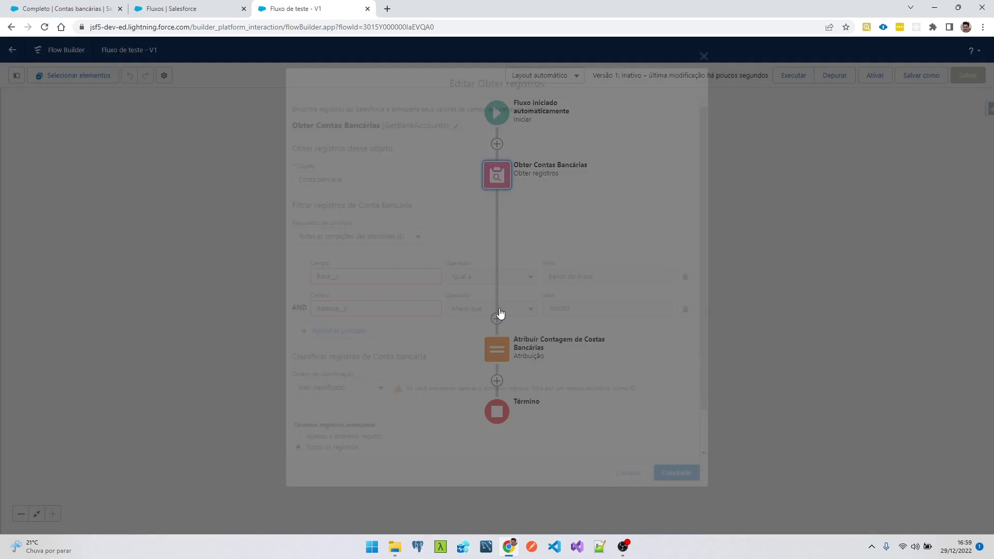
left_click(690, 309)
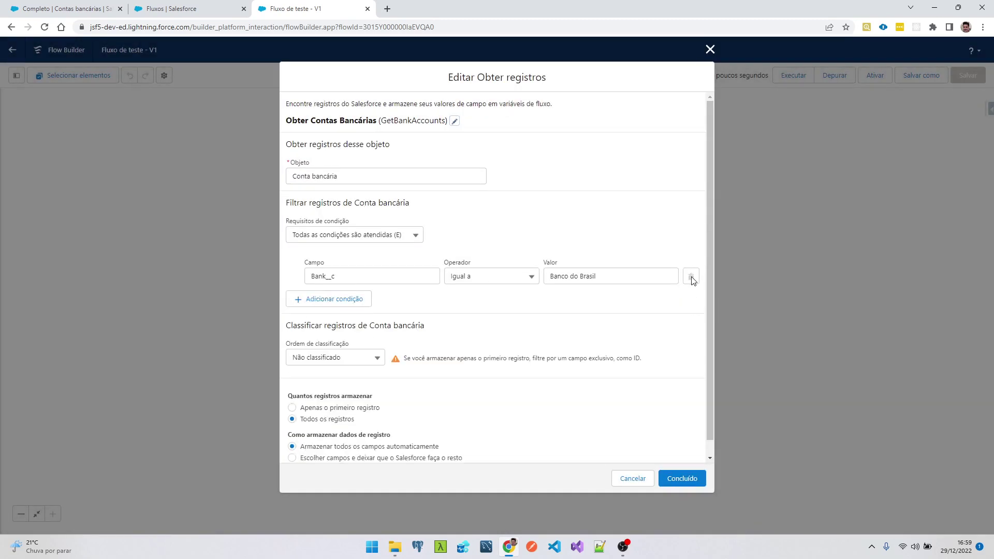
left_click(352, 240)
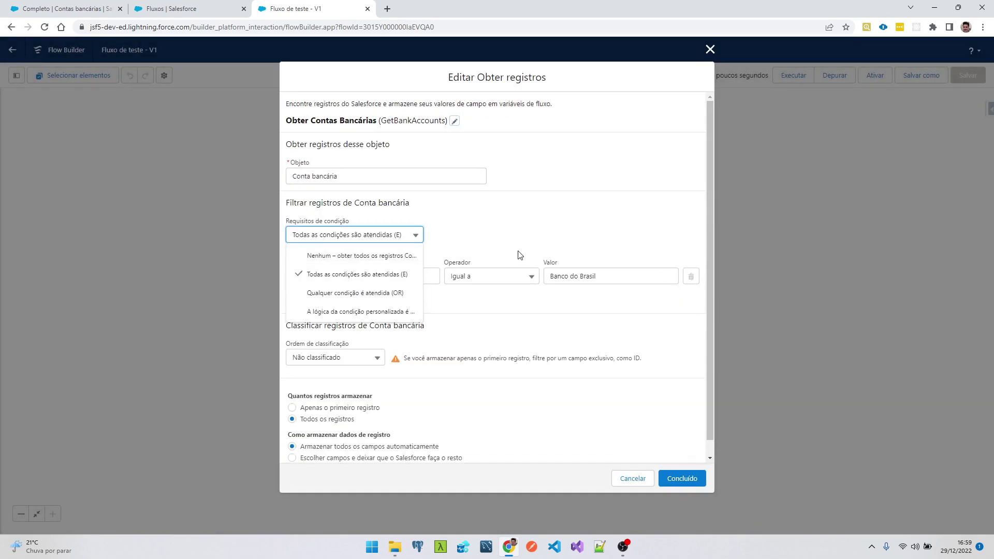
left_click(337, 256)
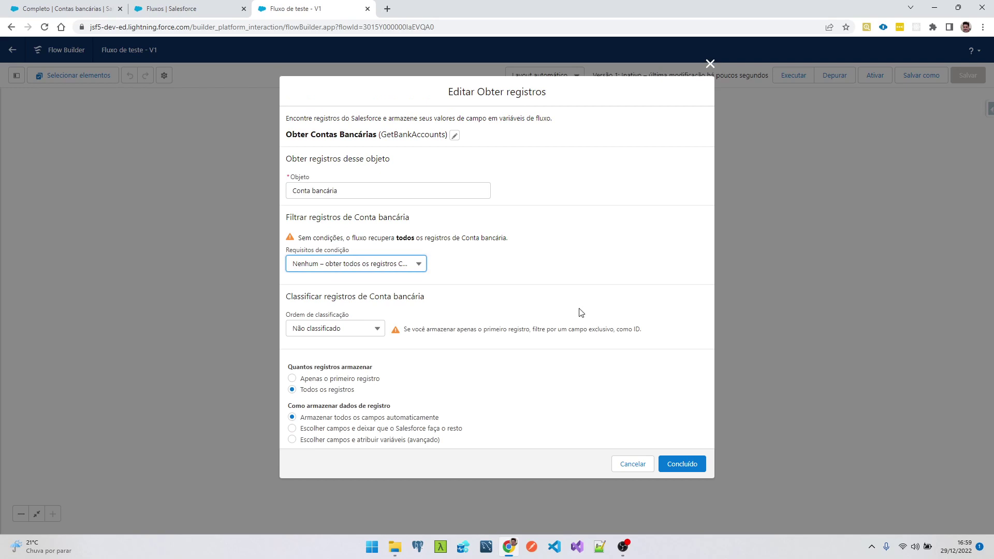
left_click(683, 464)
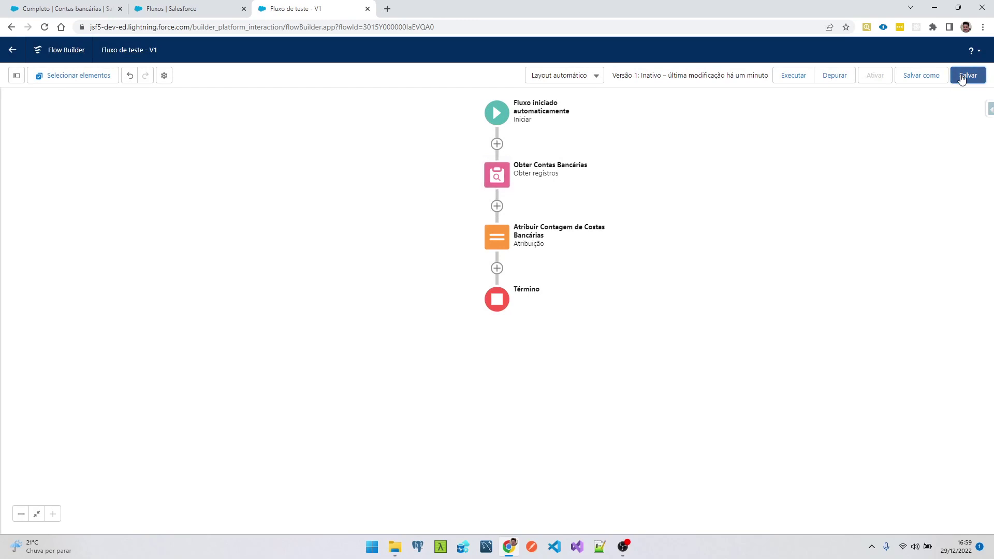
Save the unfiltered flow and run it in debug mode to examine the BankAccountCount assignment.
left_click(962, 78)
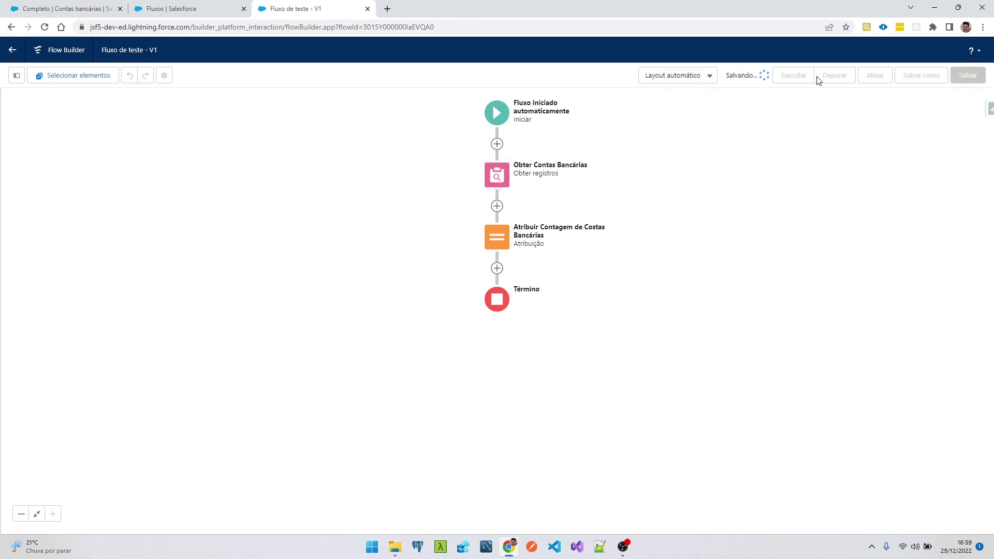
left_click(832, 79)
left_click(647, 379)
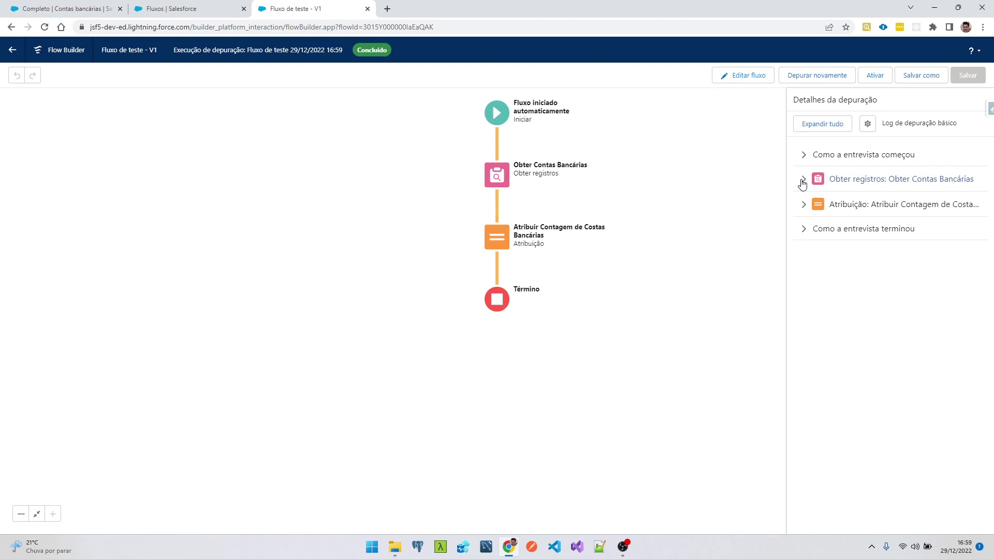
left_click(802, 206)
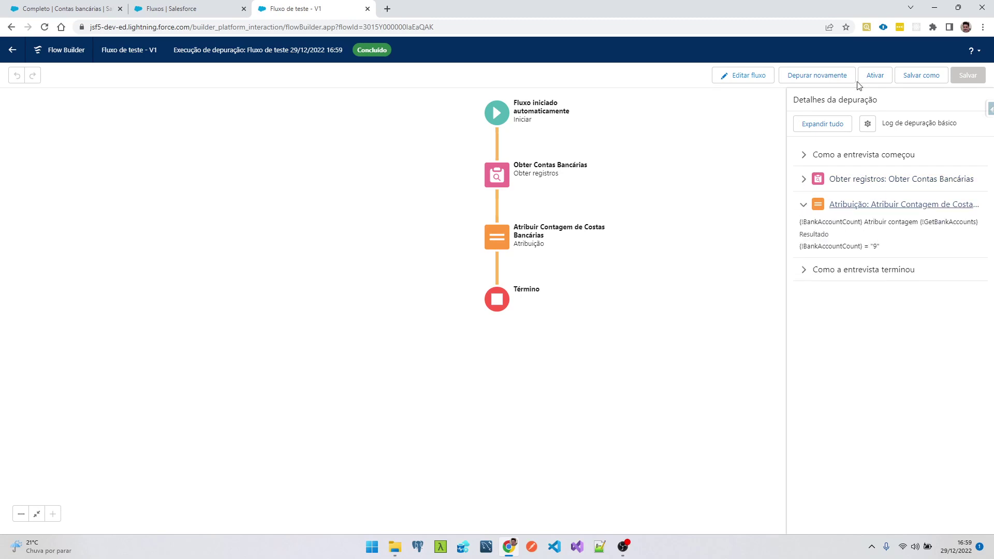
Add a Filtro da coleção element after Obter Contas Bancárias, labelled Filtro por saldo with the API name BalanceFilter.
left_click(749, 78)
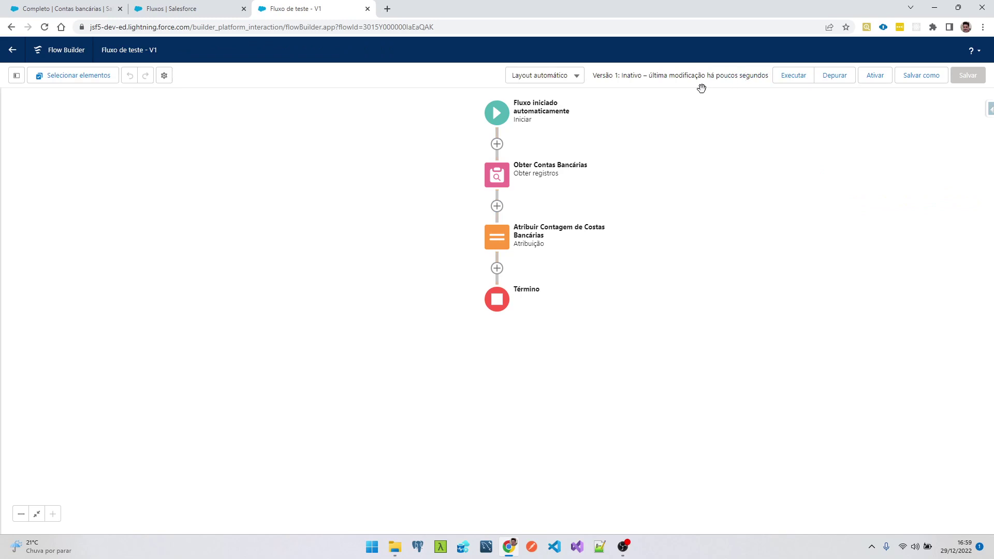
left_click(494, 208)
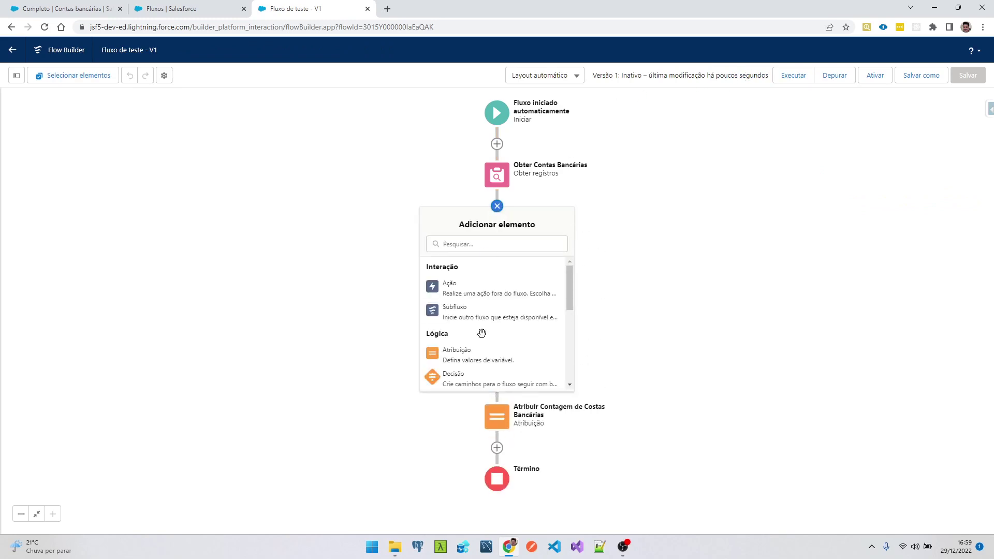
scroll(482, 332, "down", 3)
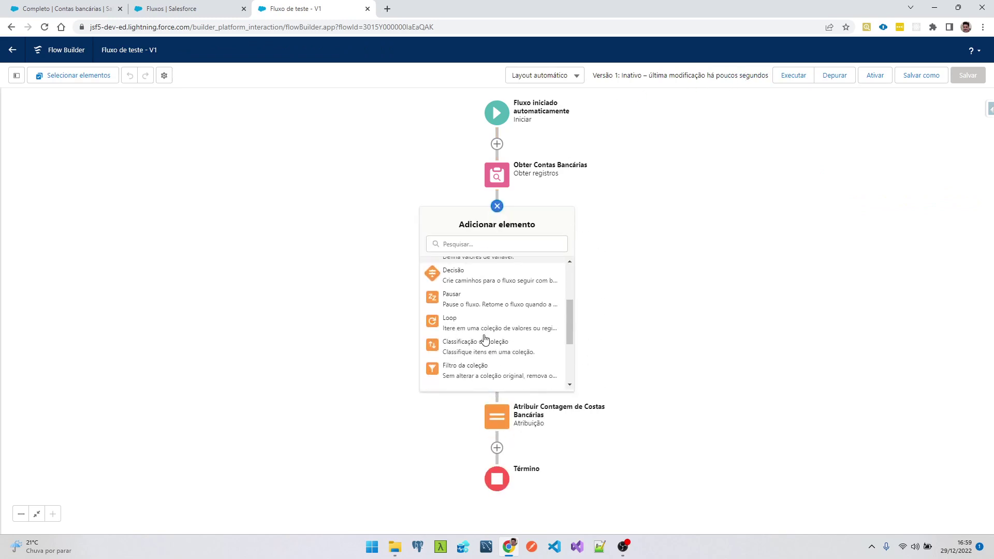
left_click(462, 373)
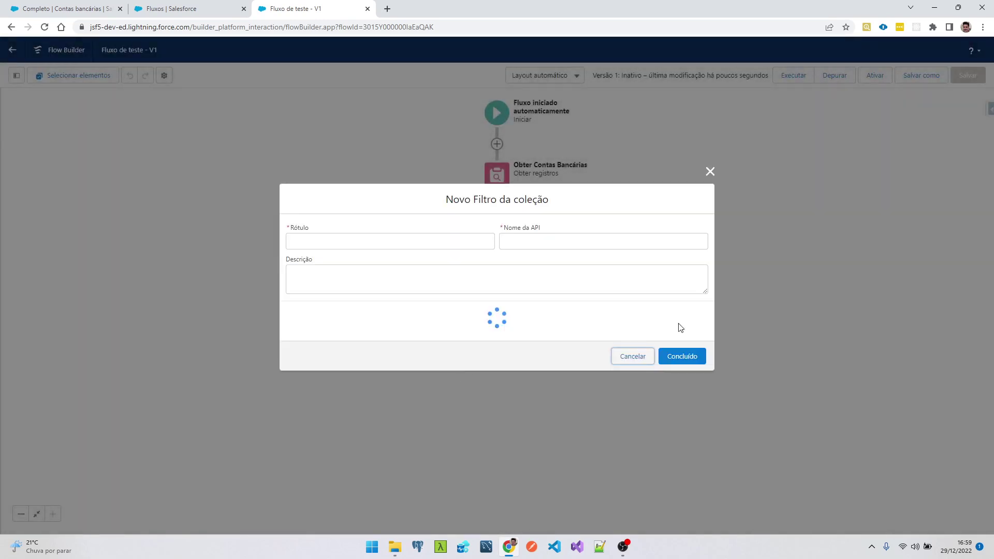
type("Filtro por val")
type("or")
key("Tab")
type("BalanceFilter")
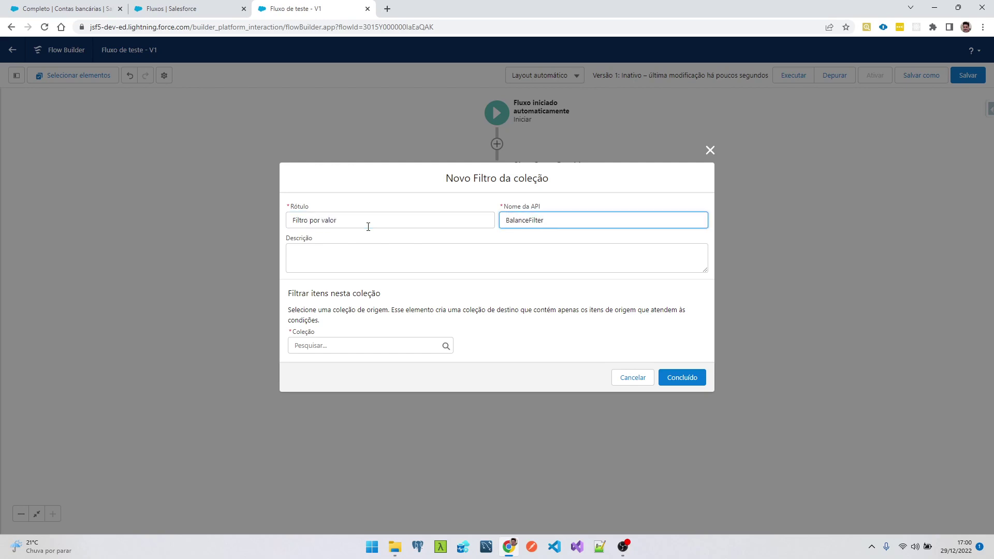
double_click(368, 227)
type("saldo")
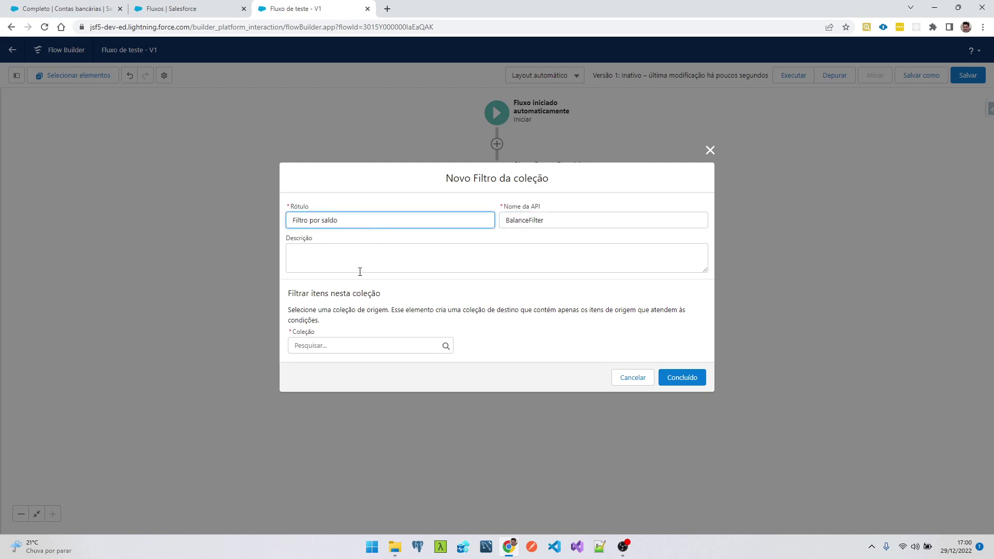
Set the filter's source to the GetBankAccounts collection with the condition Balance__c Maior que 100000, and complete the element.
left_click(355, 345)
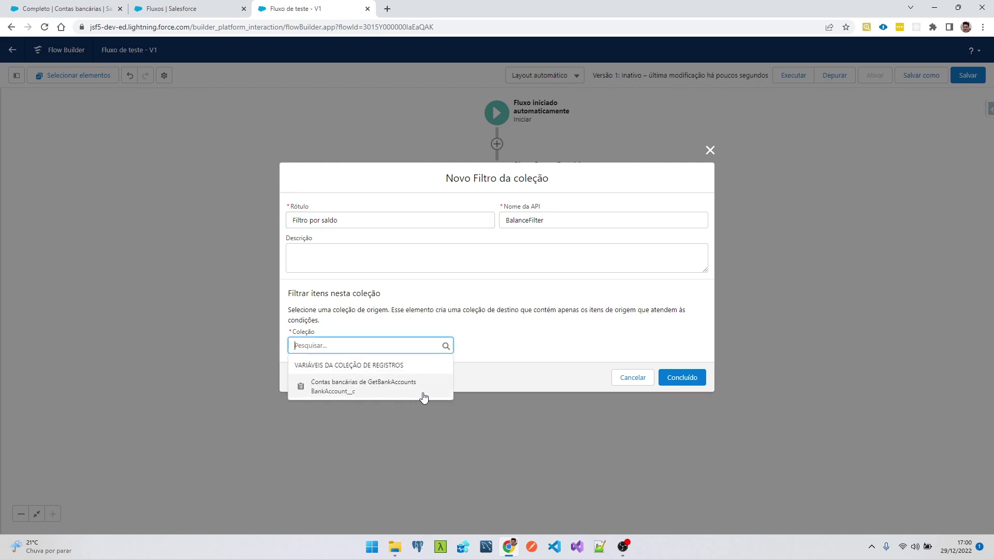
left_click(387, 391)
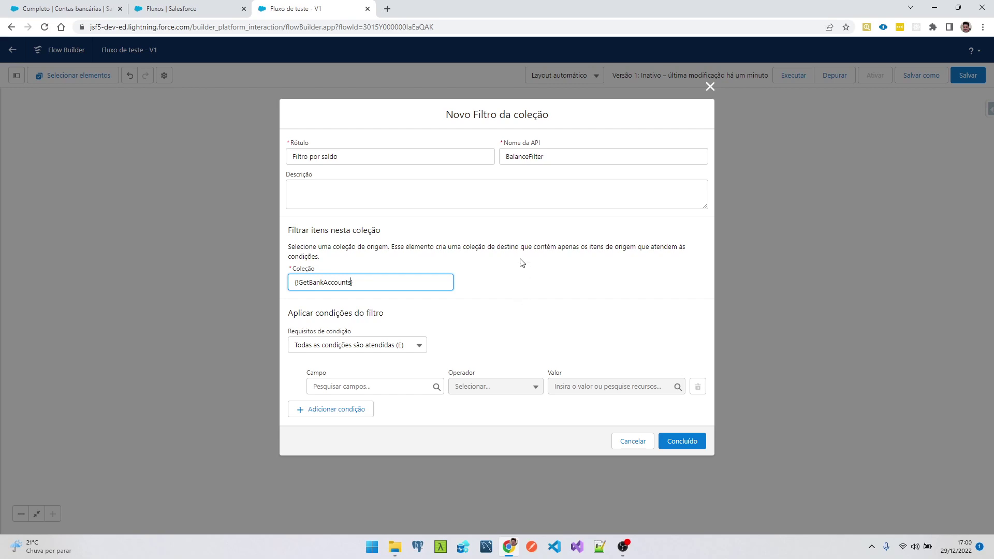
left_click(397, 388)
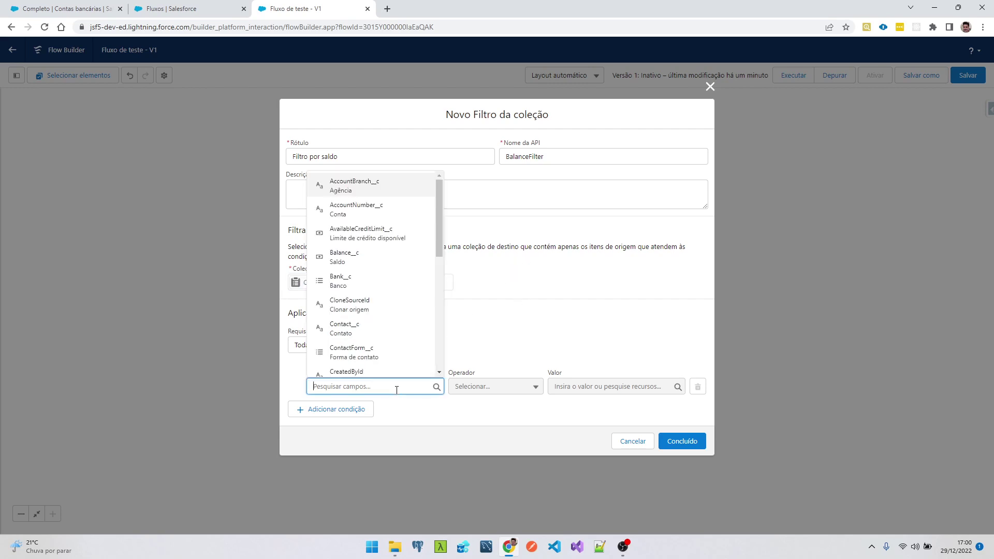
left_click(378, 269)
left_click(486, 387)
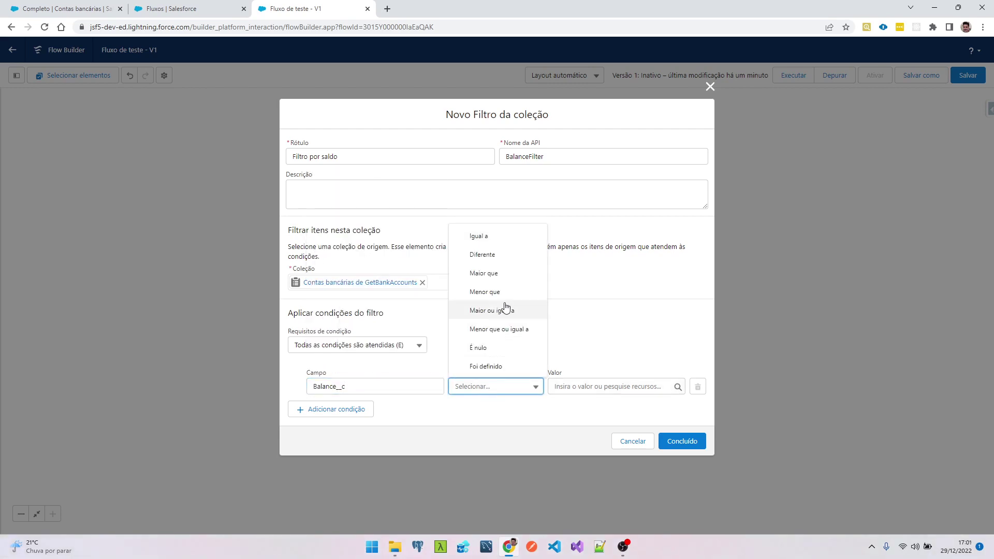
left_click(512, 281)
left_click(599, 392)
type("100000")
left_click(681, 440)
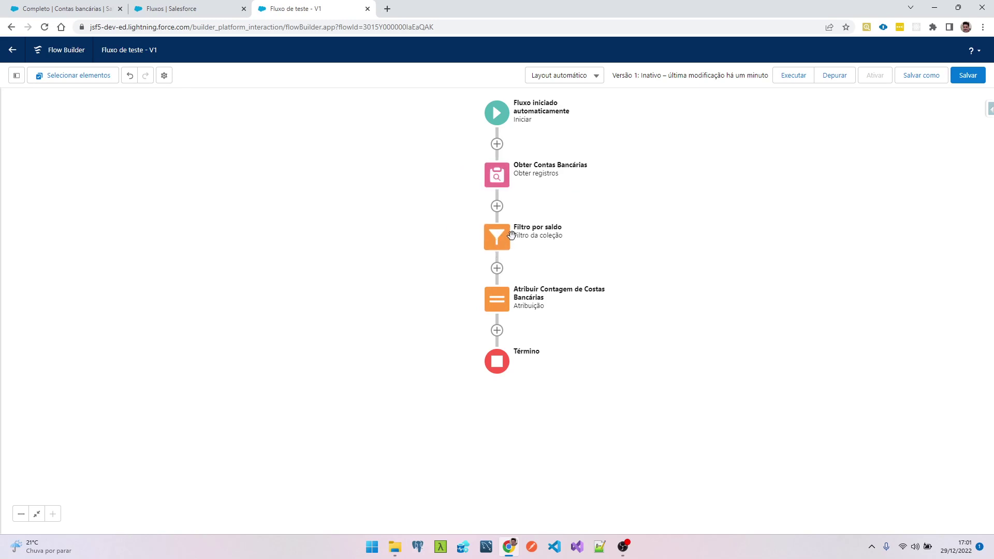
Correct the assignment's label to Atribuir Contagem de Contas Bancárias and make BankAccountCount count the BalanceFilter collection.
left_click(501, 307)
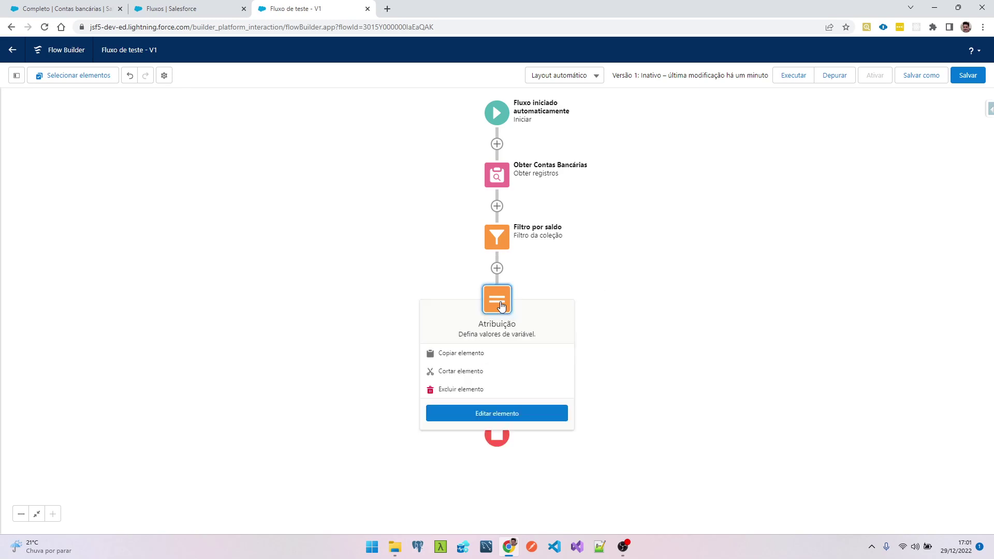
left_click(498, 411)
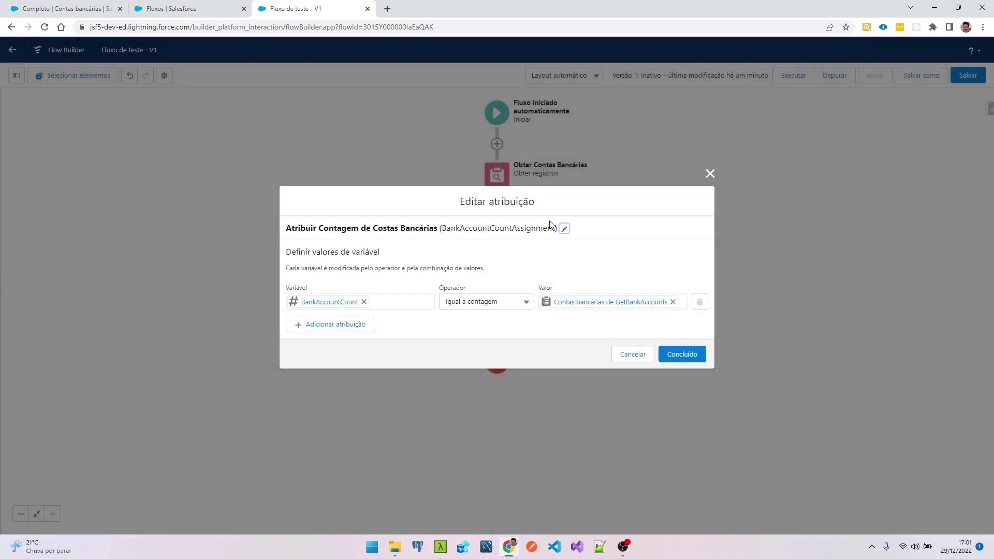
left_click(564, 229)
left_click(369, 212)
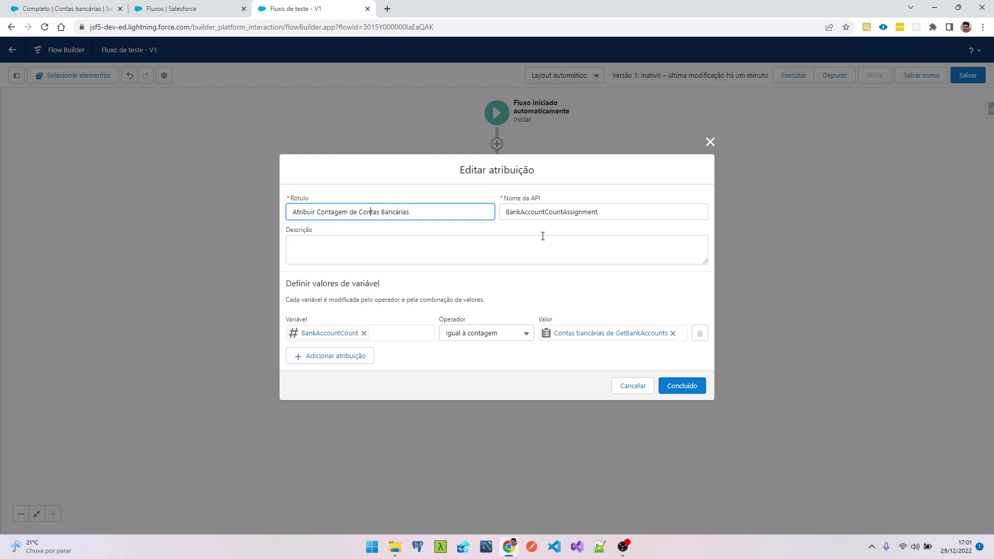
left_click(674, 333)
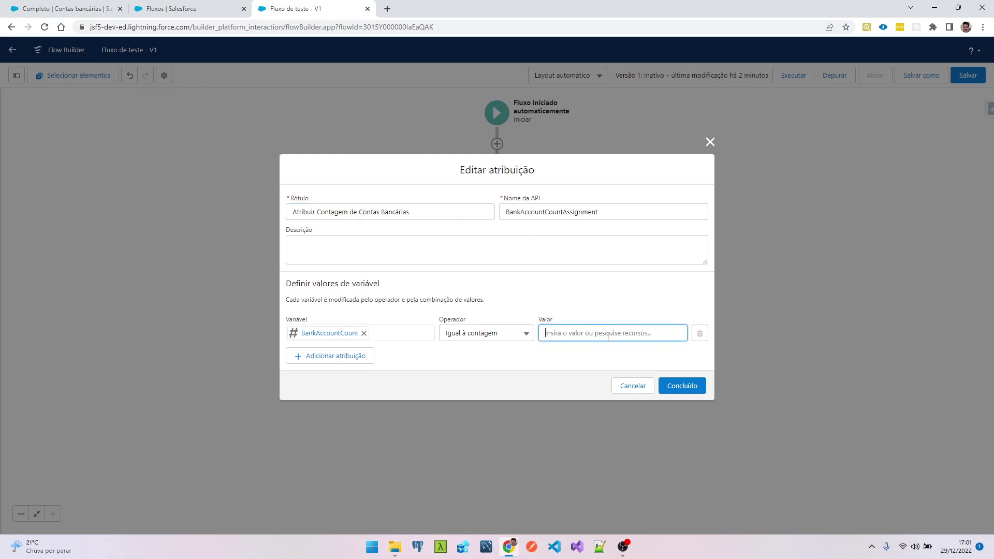
left_click(608, 335)
type("fil")
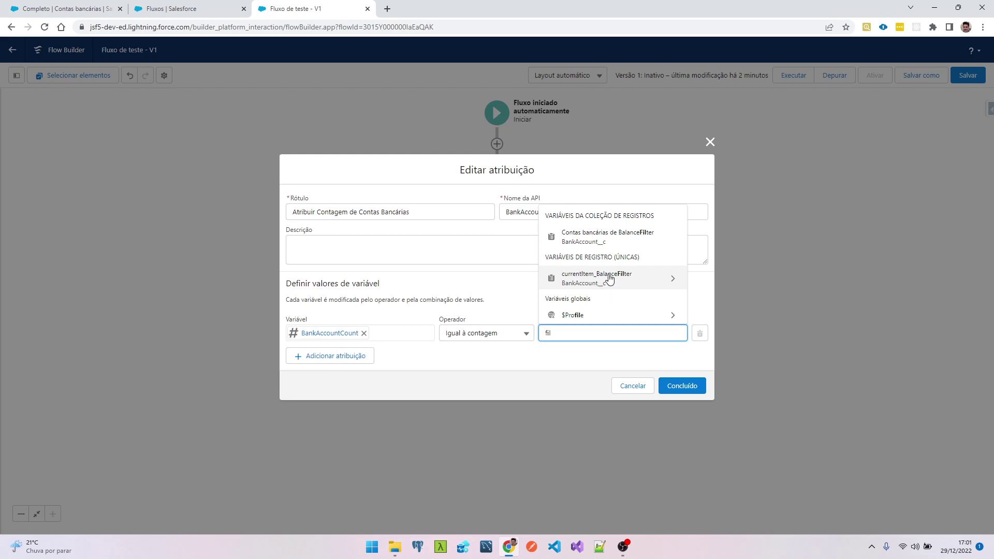
left_click(619, 245)
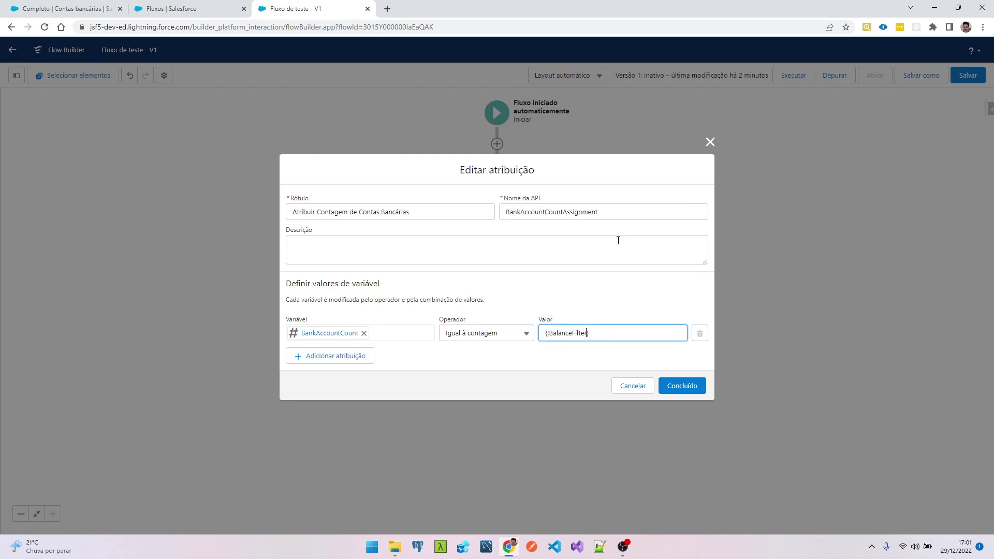
left_click(684, 388)
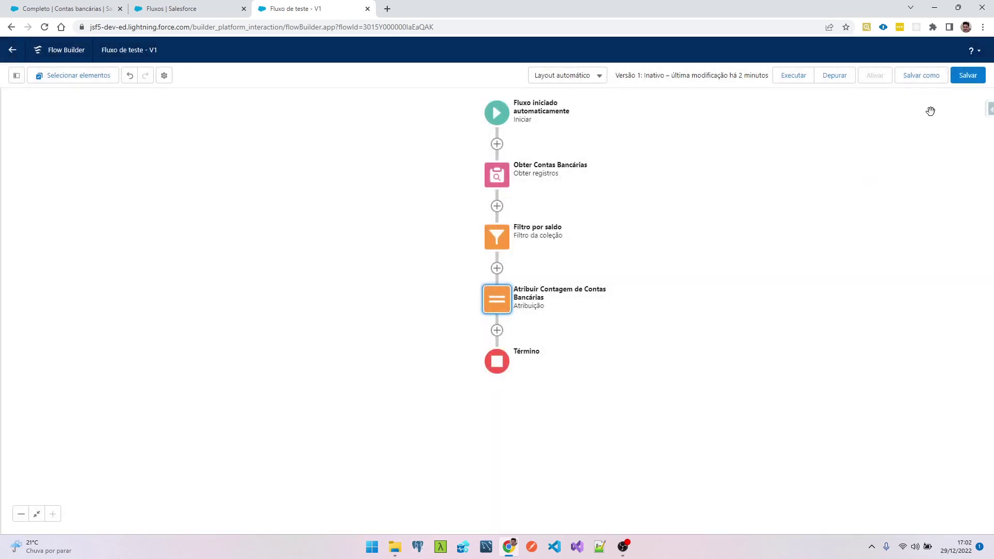
Save the flow and sort the Contas bancárias list by Saldo in descending order.
left_click(977, 77)
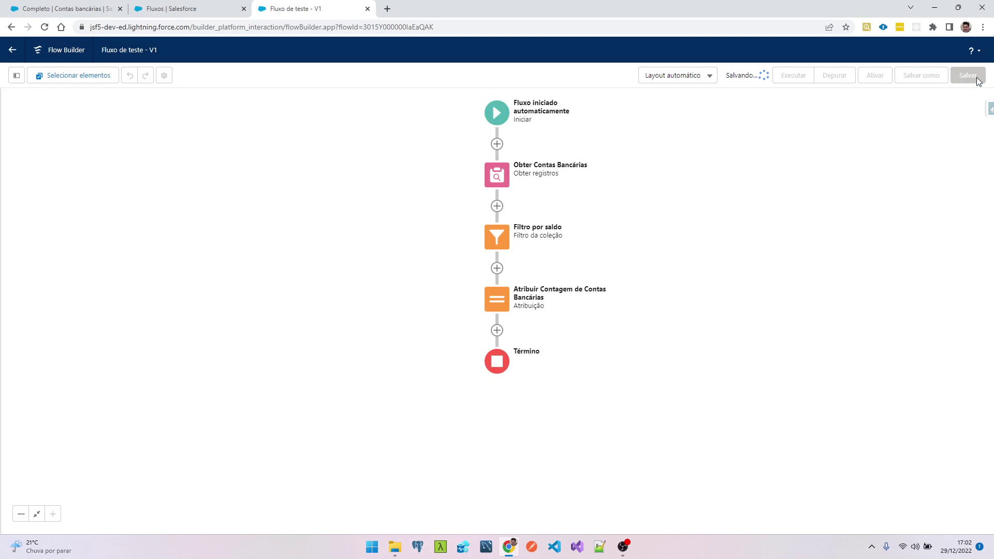
left_click(89, 4)
left_click(740, 151)
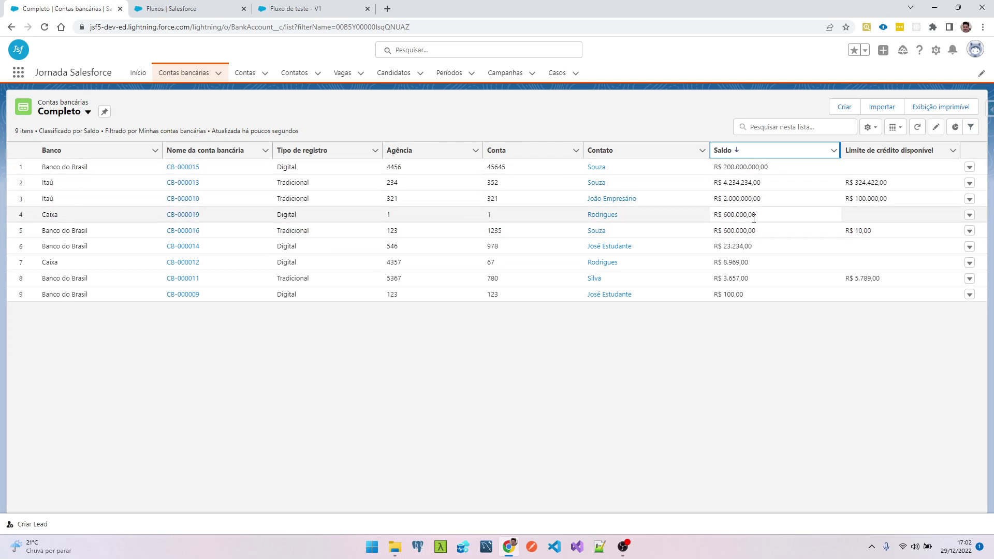
Run Fluxo de teste in debug mode, examine the assignment and Filtro por saldo details, and return to editing the flow.
left_click(298, 7)
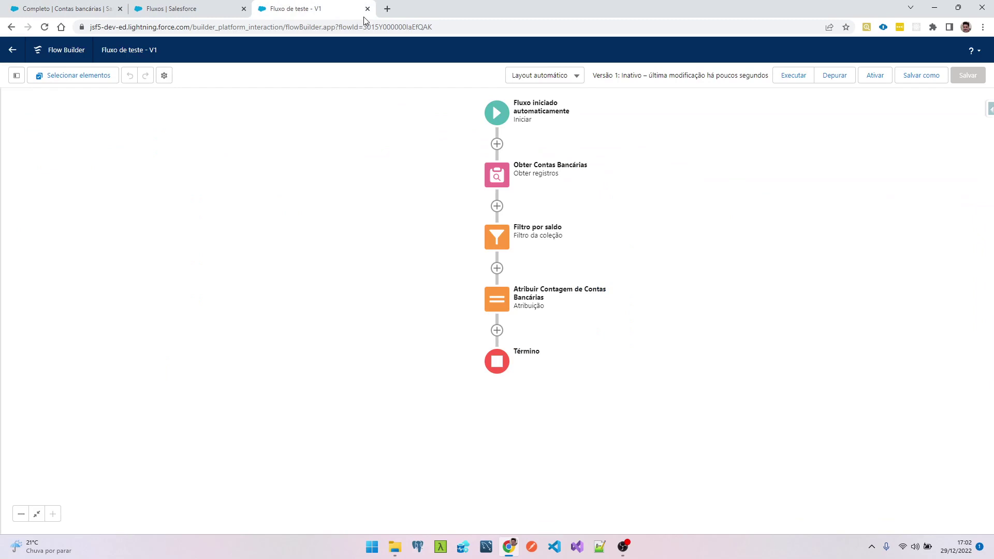
left_click(826, 76)
left_click(640, 380)
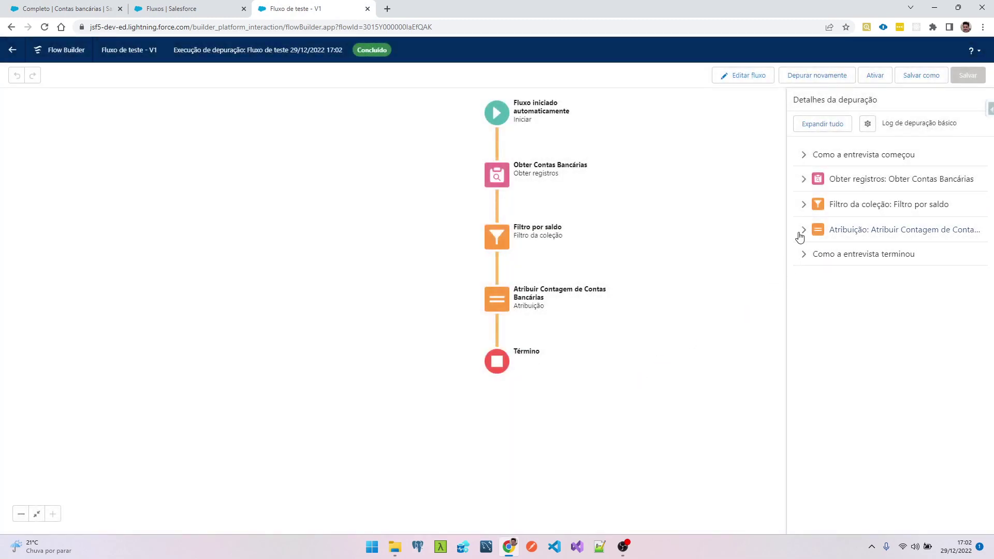
left_click(806, 230)
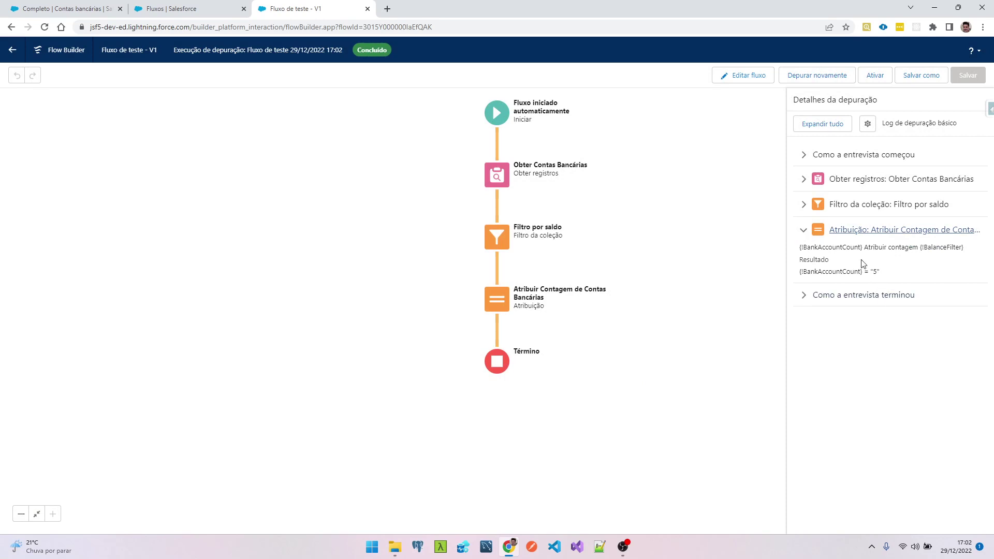
left_click(804, 207)
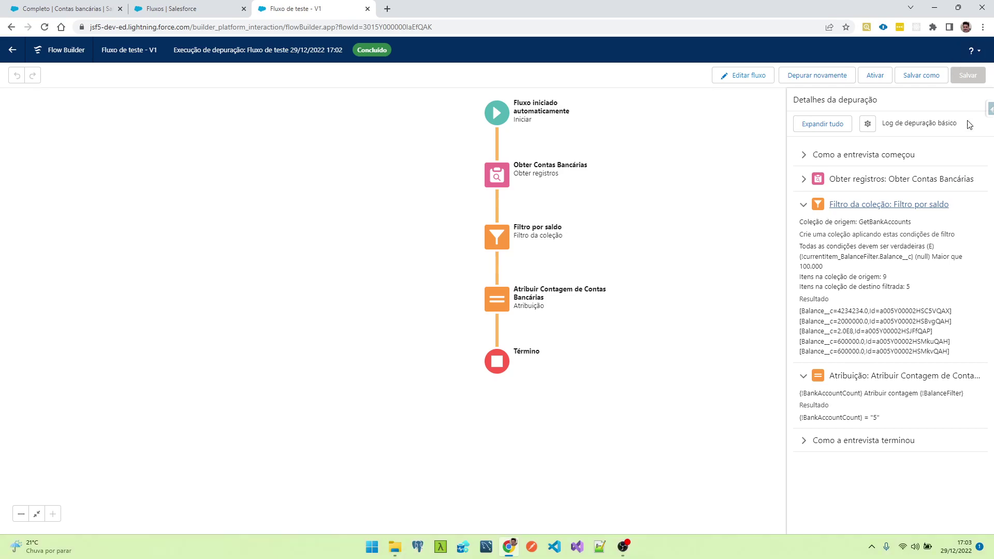
left_click(756, 78)
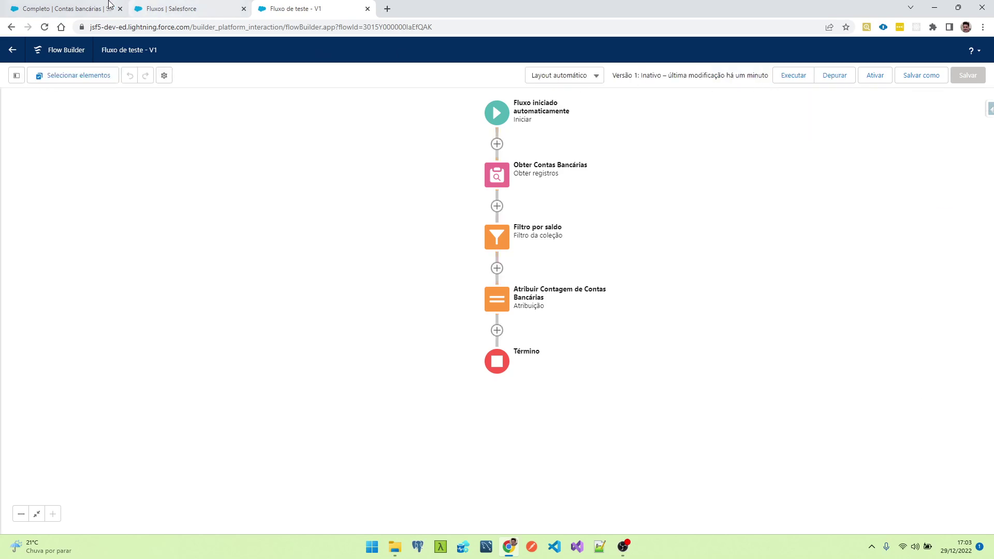
Add an Obter registros element before Obter Contas Bancárias, labelled Obter Tipo de Registro Digital with the API name GetDigitalRecordType.
left_click(86, 5)
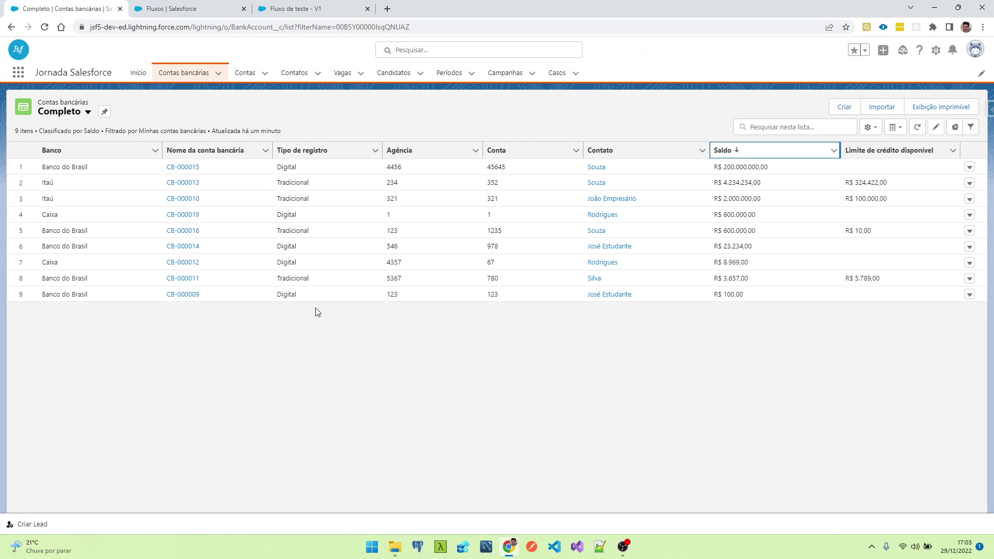
left_click(303, 9)
left_click(497, 144)
scroll(500, 251, "down", 3)
scroll(500, 251, "down", 4)
left_click(480, 302)
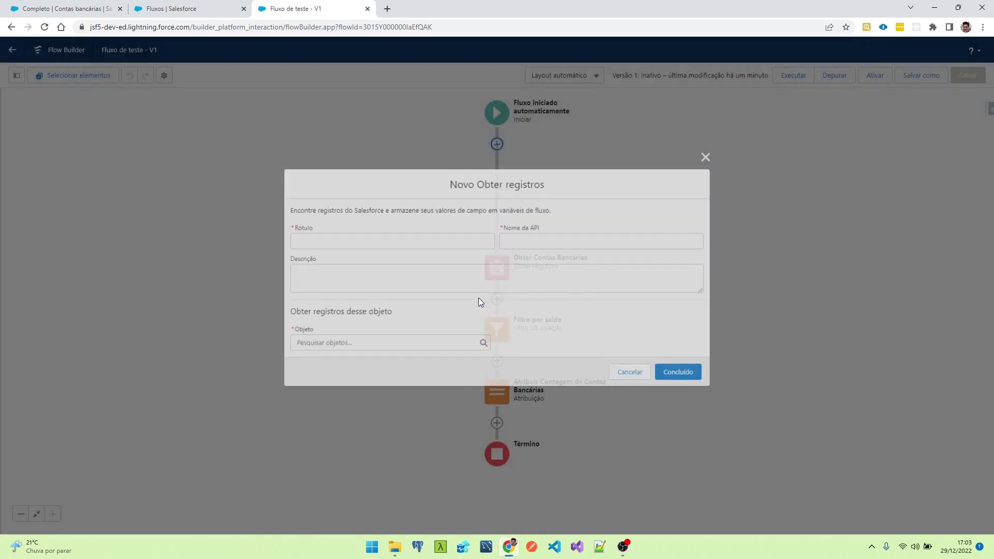
type("Obter CTipo de Registro ")
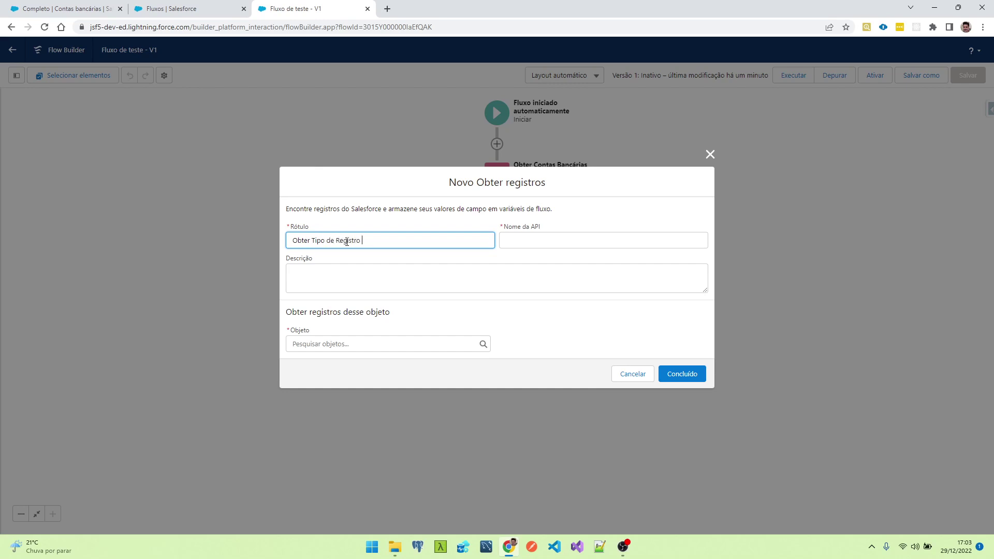
type("Digital")
key("Tab")
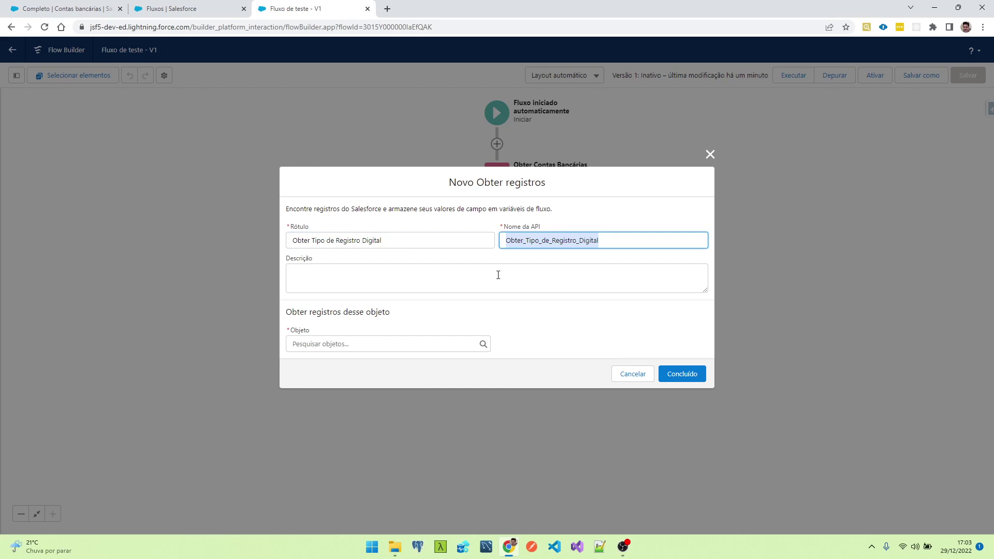
type("GetDigitalRecordType")
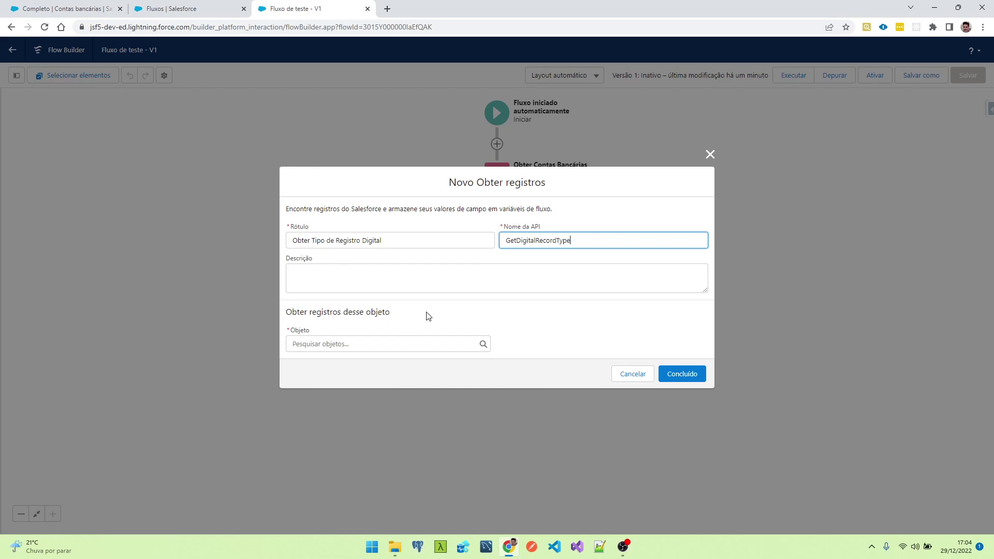
Set the element's object to Tipo de registro and add the condition SobjectType Igual a BankAccount__c.
left_click(347, 345)
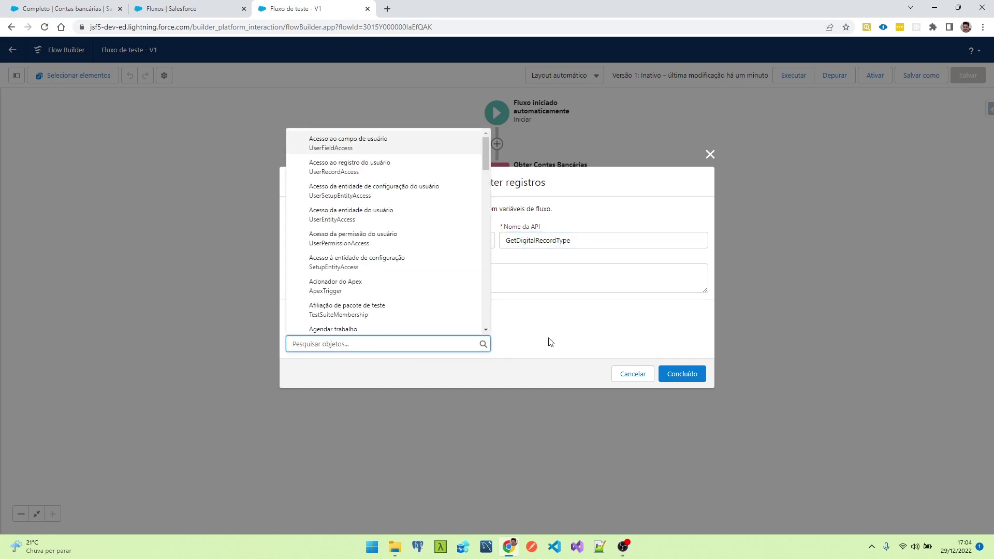
type("recordty")
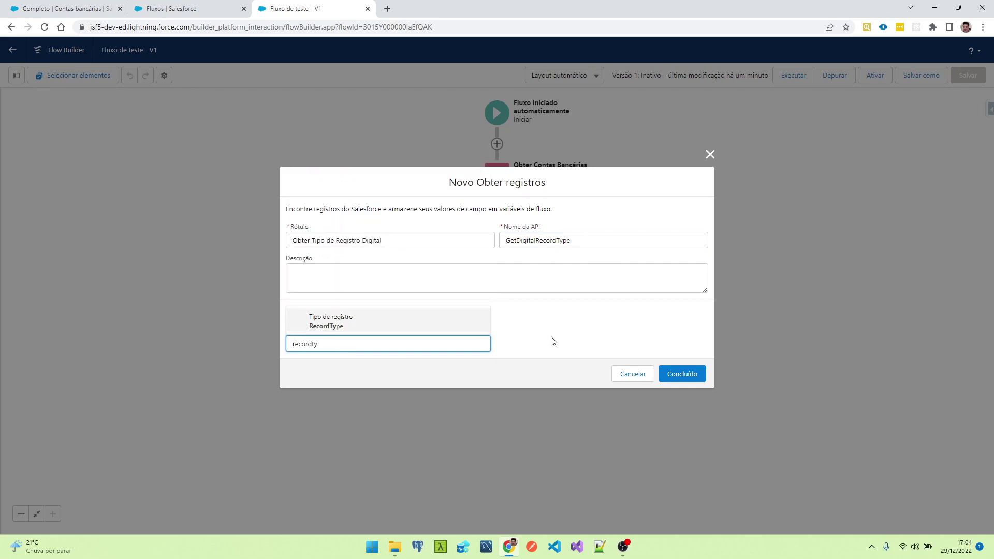
left_click(384, 325)
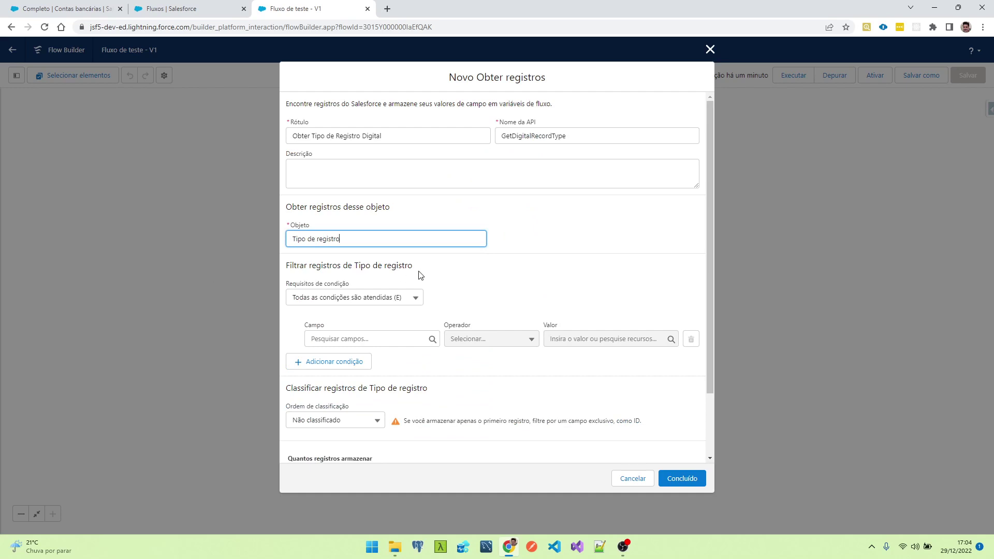
left_click(389, 339)
type("obj")
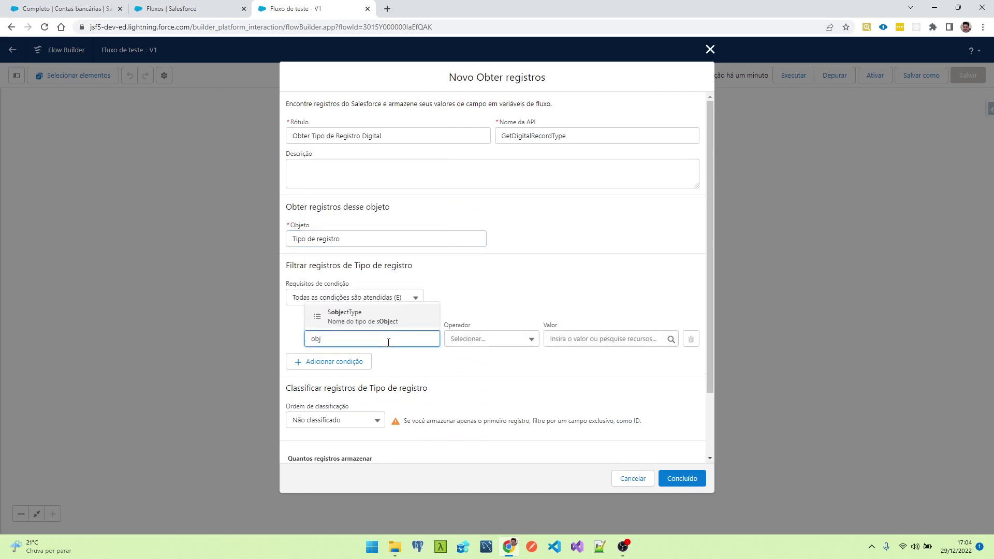
key("Return")
key("Tab")
key("Tab")
type("Bank")
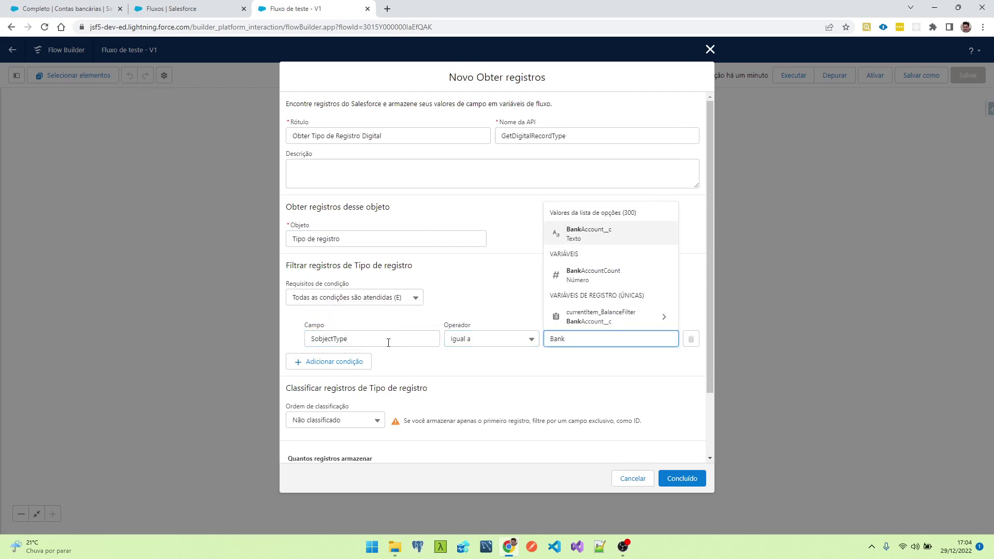
key("Return")
Add a second condition DeveloperName Igual a Digital and complete the record type lookup.
left_click(336, 368)
left_click(341, 369)
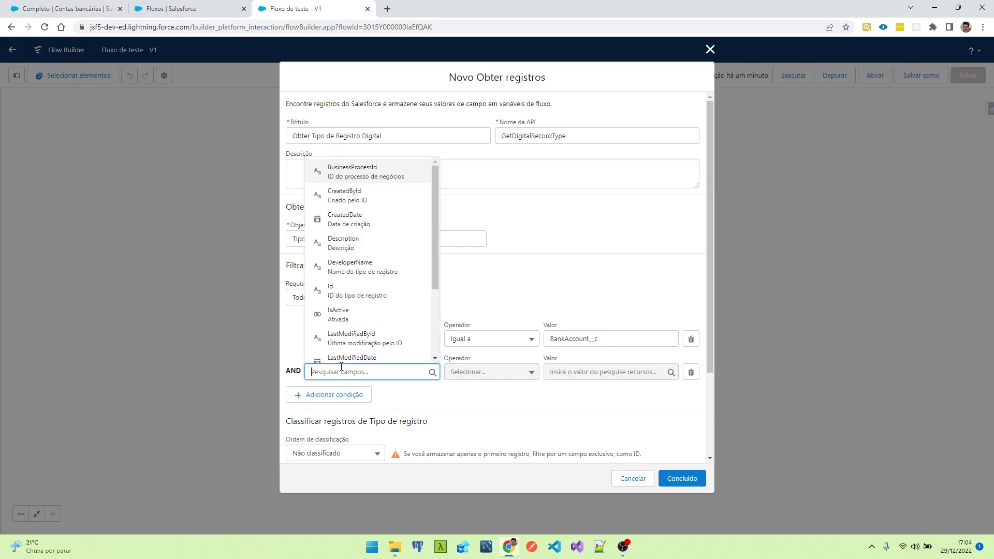
type("deve")
left_click(369, 342)
left_click(580, 372)
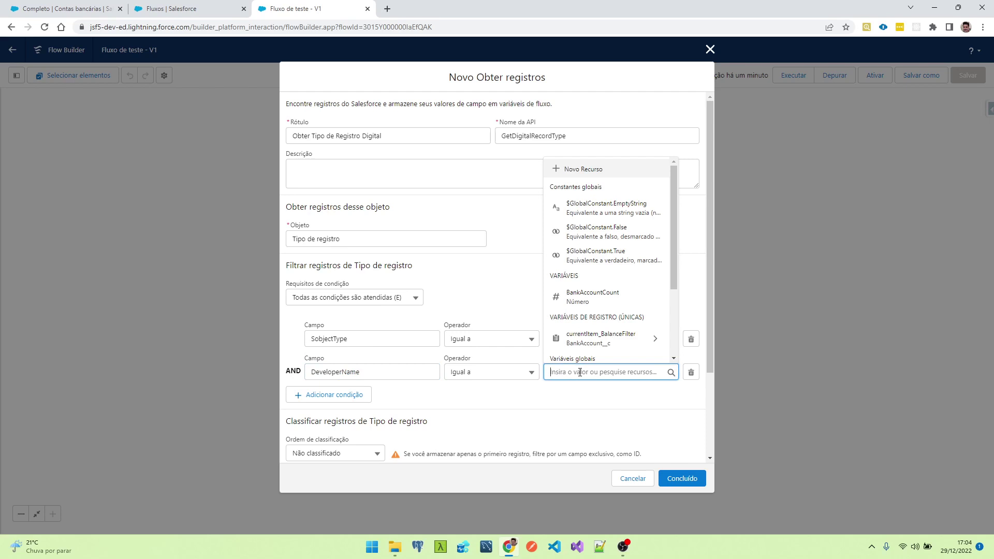
type("Digital")
scroll(532, 404, "down", 3)
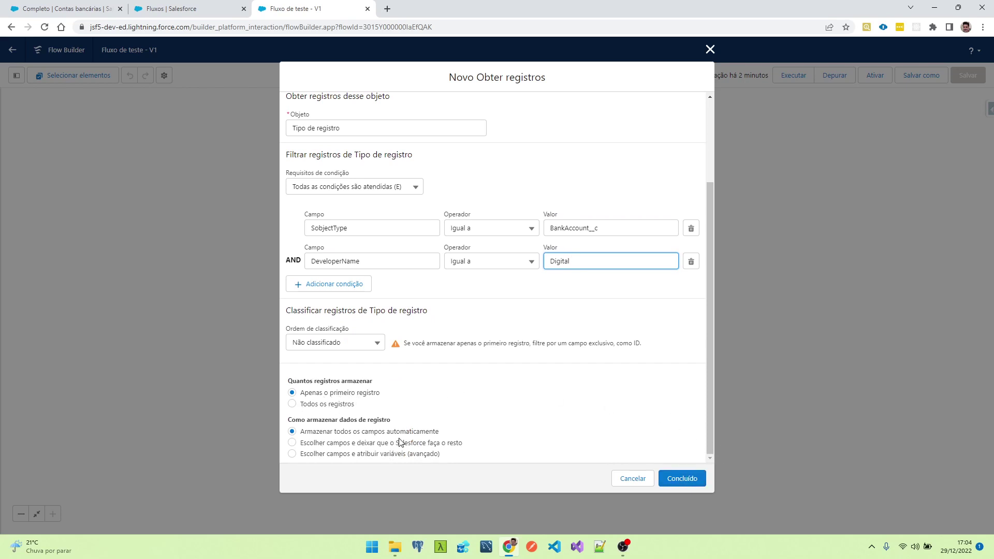
left_click(688, 480)
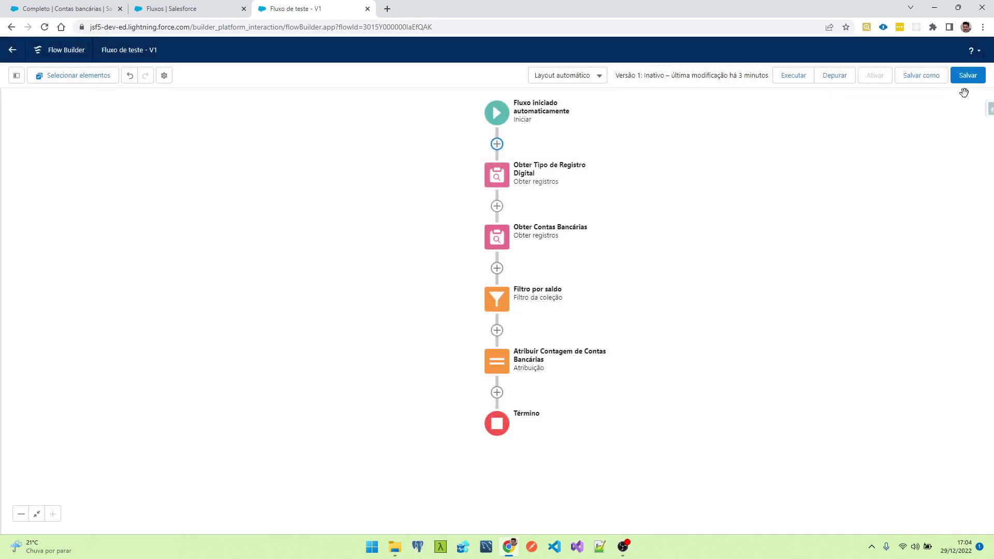
Save the flow, run it in debug mode, examine the Obter Tipo de Registro Digital details, and return to editing.
left_click(972, 80)
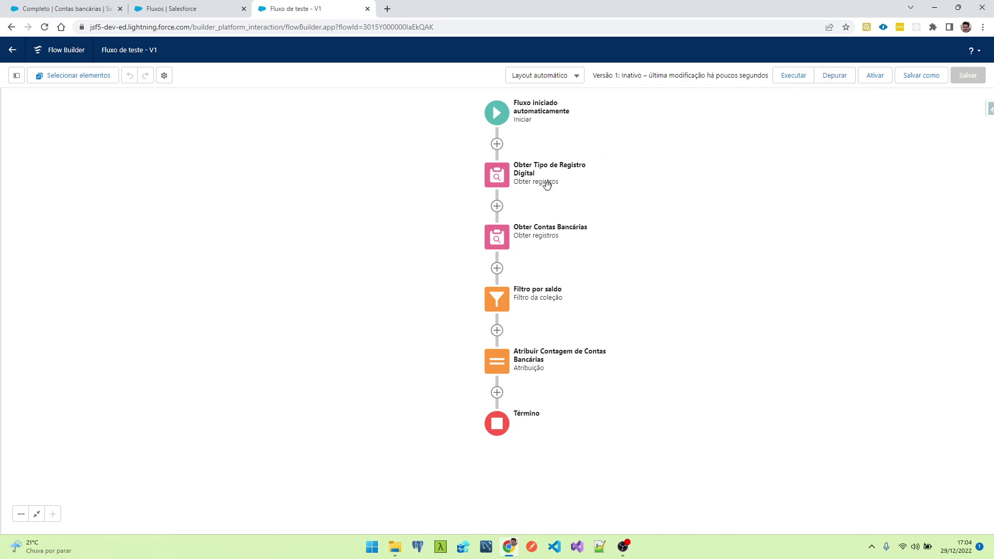
left_click(839, 77)
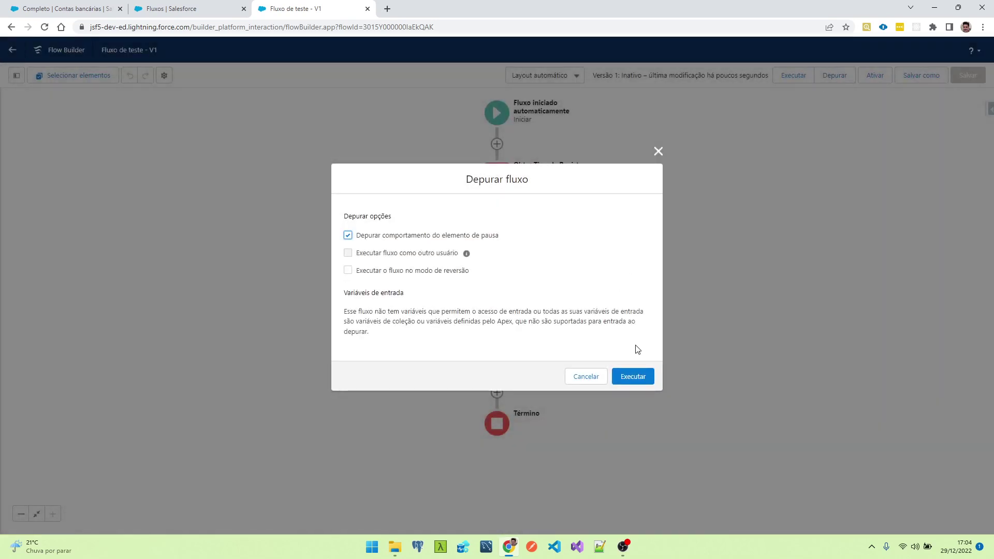
left_click(638, 382)
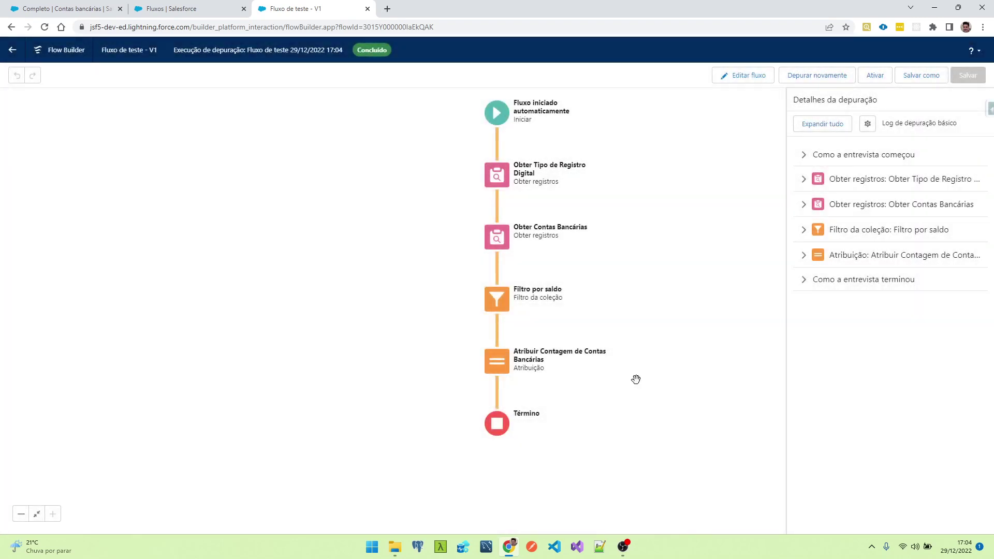
left_click(806, 180)
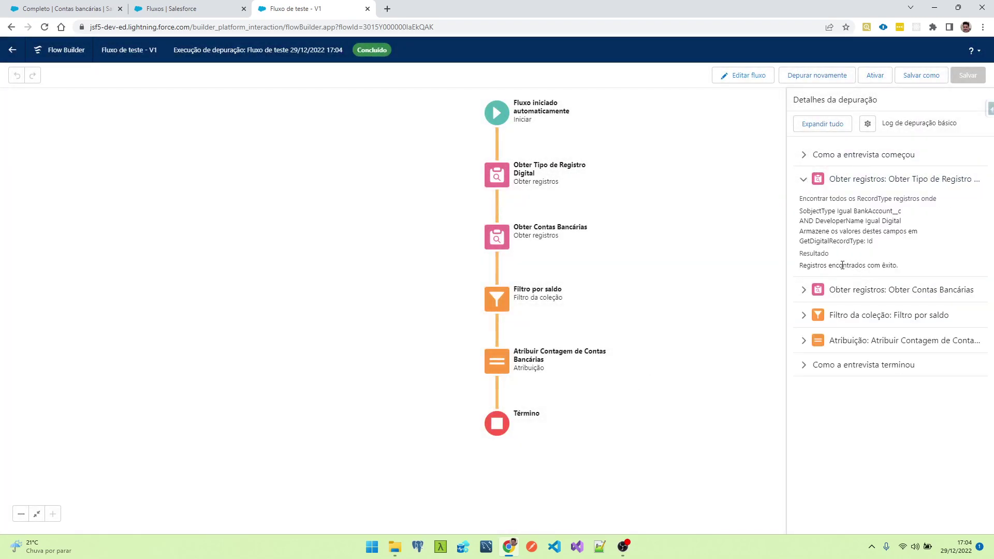
triple_click(843, 266)
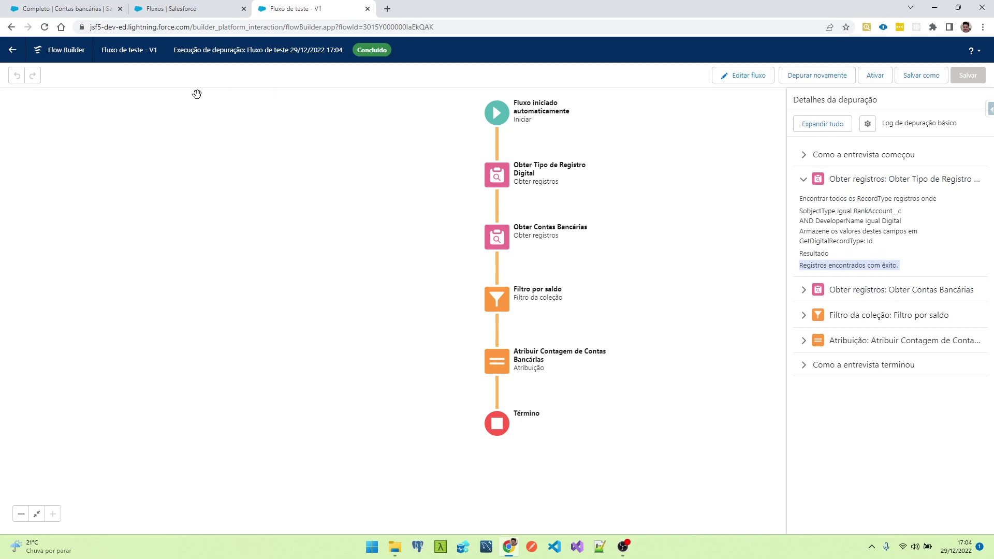
left_click(746, 78)
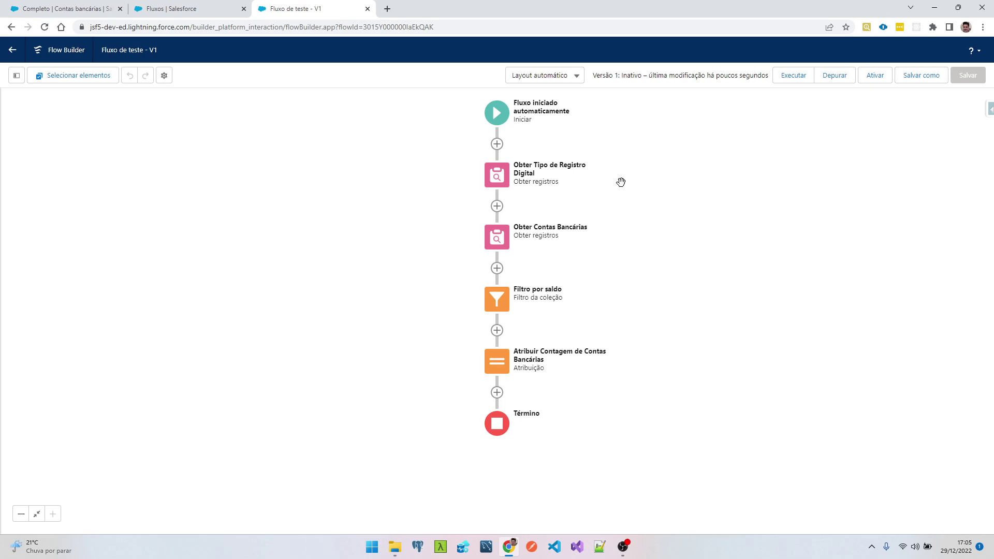
Filter Obter Contas Bancárias with Todas as condições são atendidas (E) and the condition RecordTypeId Igual a {!GetDigitalRecordType.Id}.
left_click(498, 237)
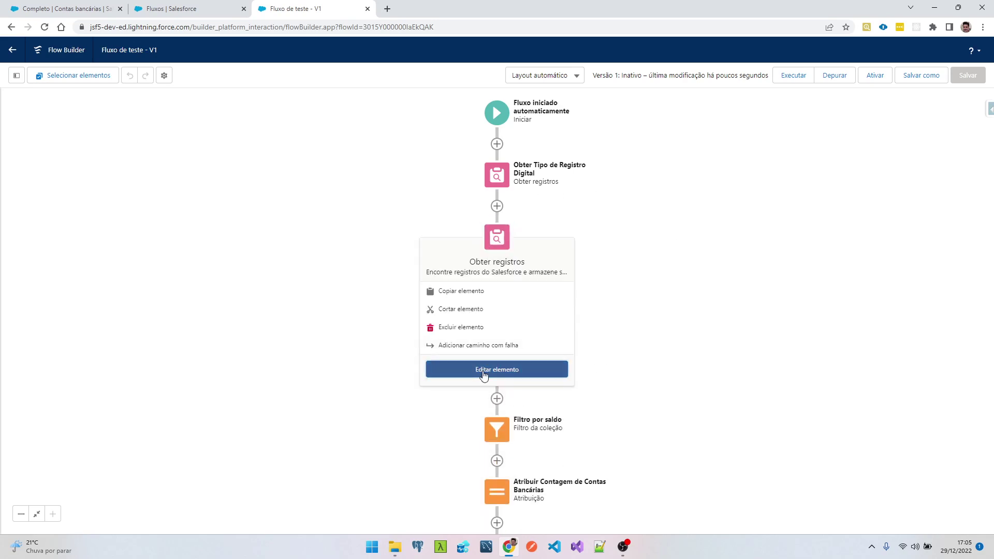
left_click(495, 369)
left_click(336, 266)
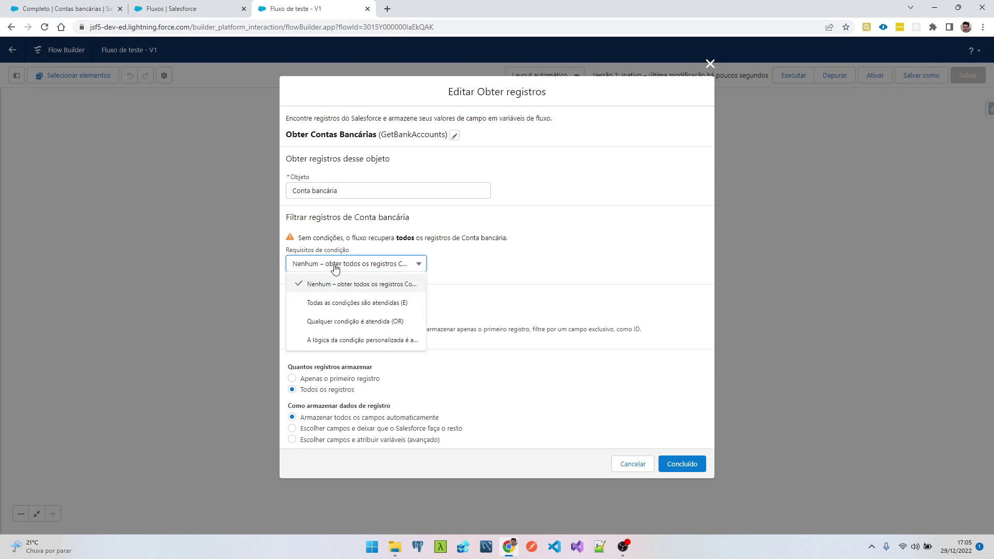
left_click(356, 308)
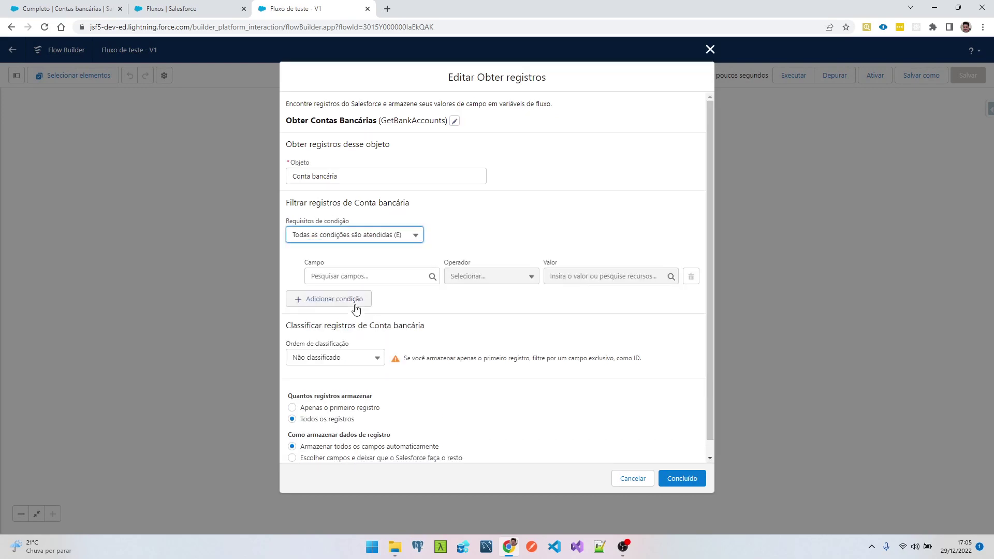
left_click(391, 276)
type("recor")
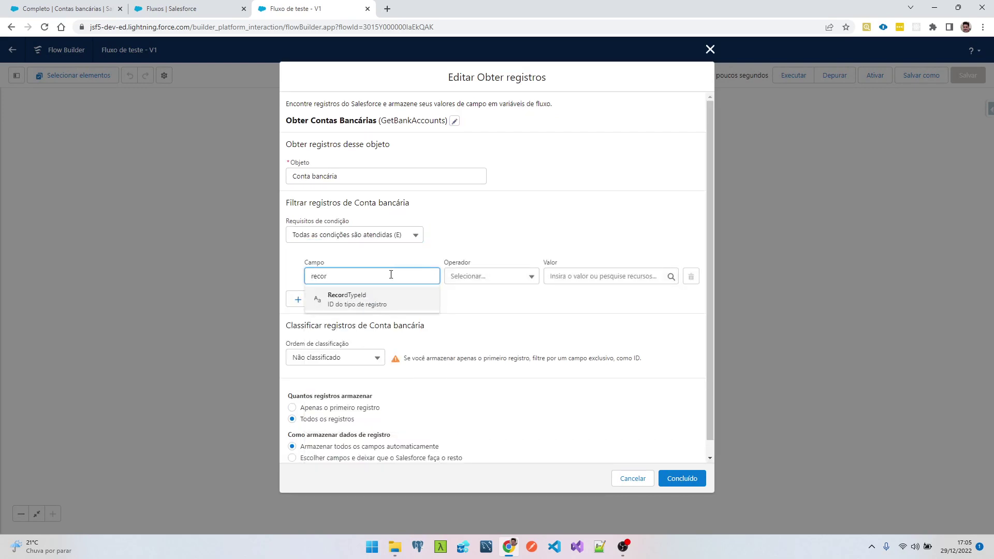
key("Return")
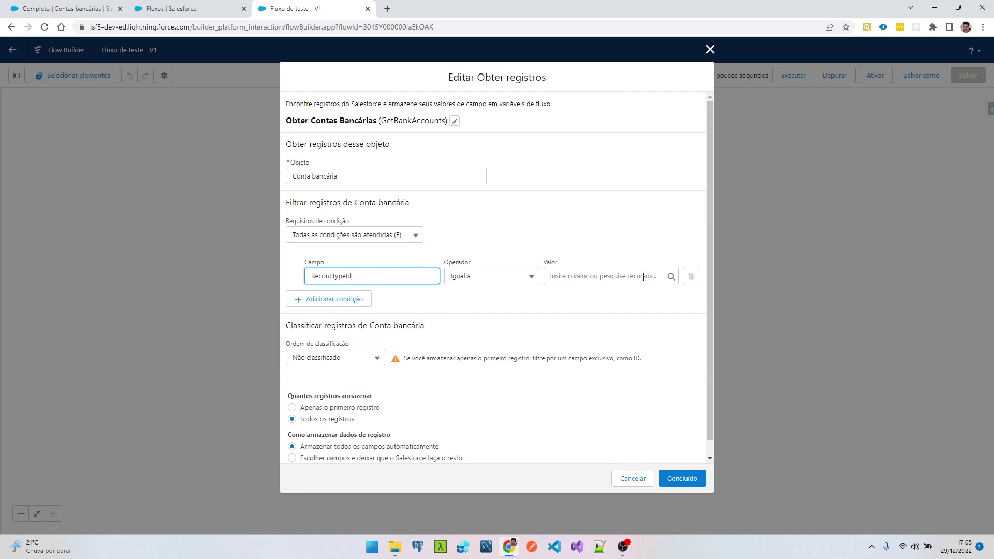
left_click(619, 273)
scroll(624, 337, "down", 2)
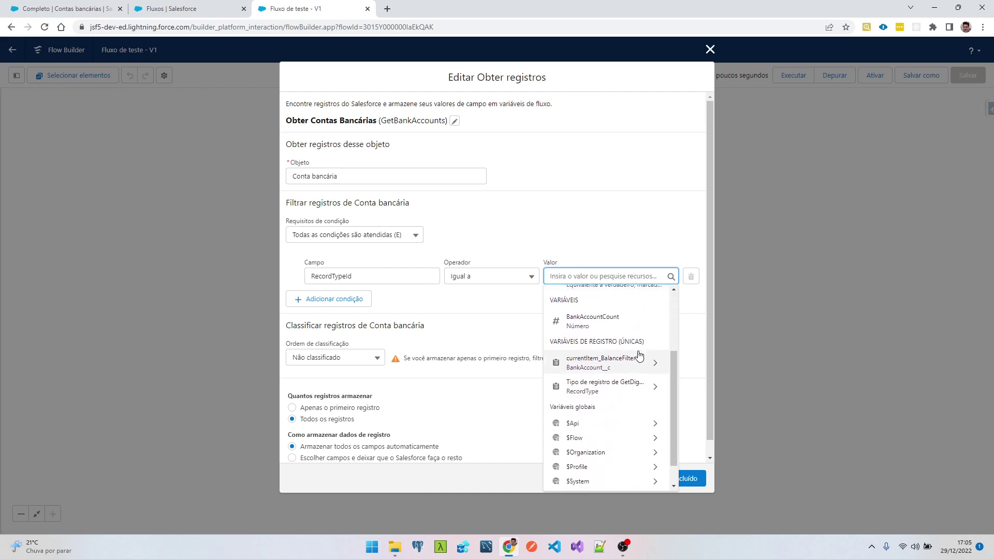
left_click(616, 394)
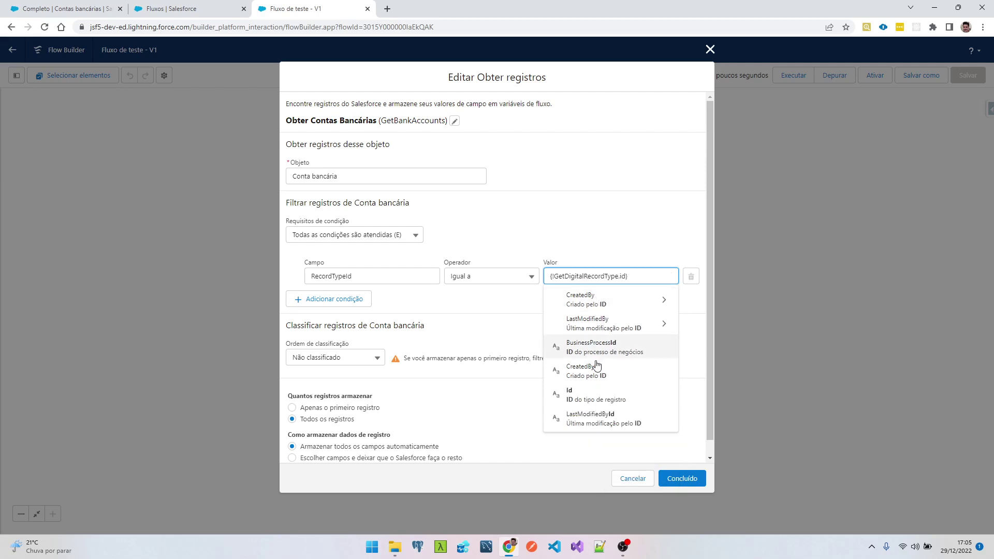
left_click(589, 402)
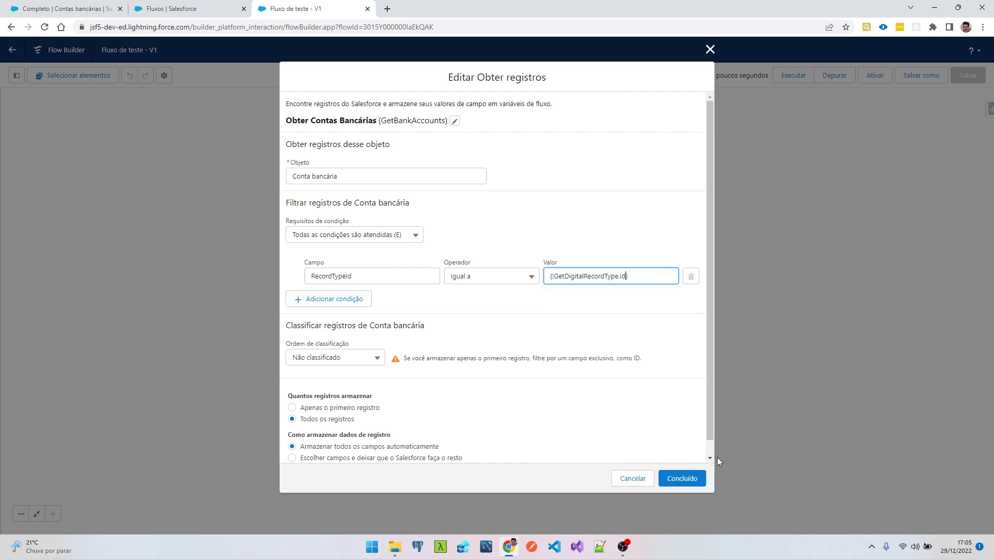
left_click(679, 478)
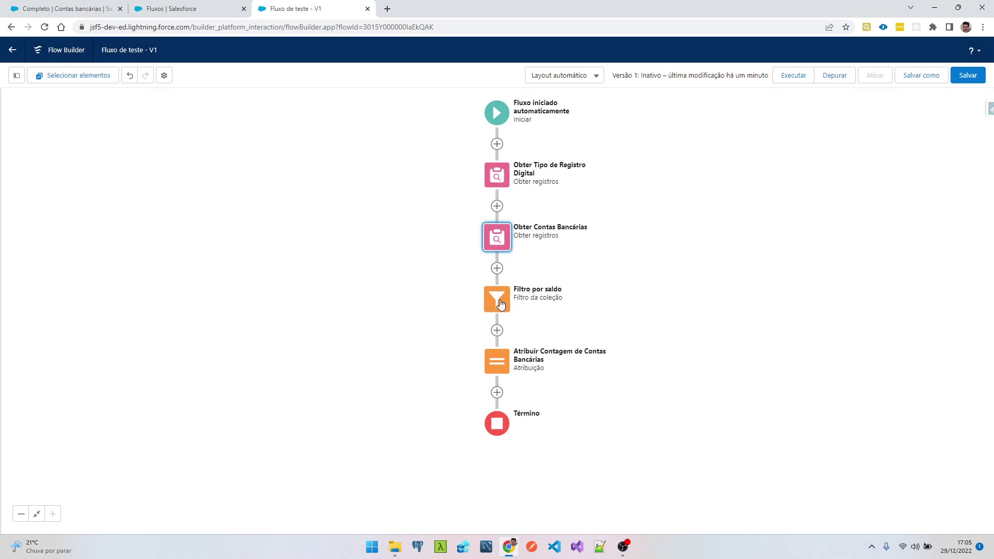
Review the Filtro por saldo condition without changing it and check the balances in the Contas bancárias list.
left_click(505, 303)
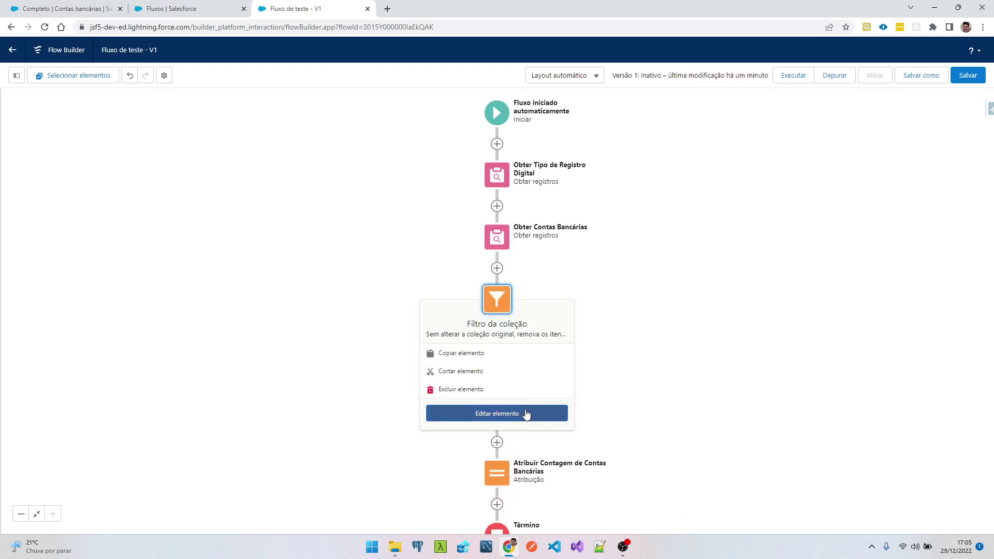
left_click(526, 413)
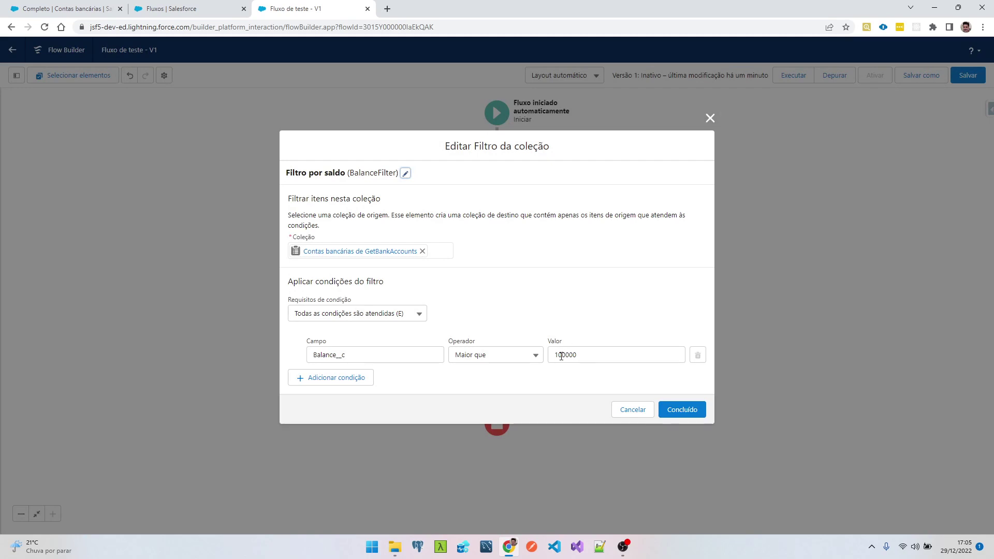
left_click(638, 410)
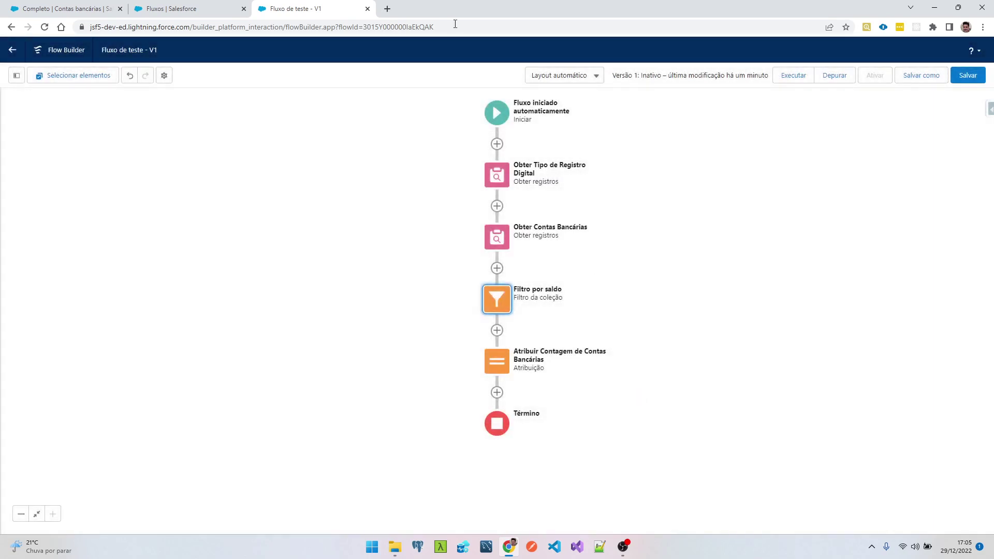
left_click(73, 9)
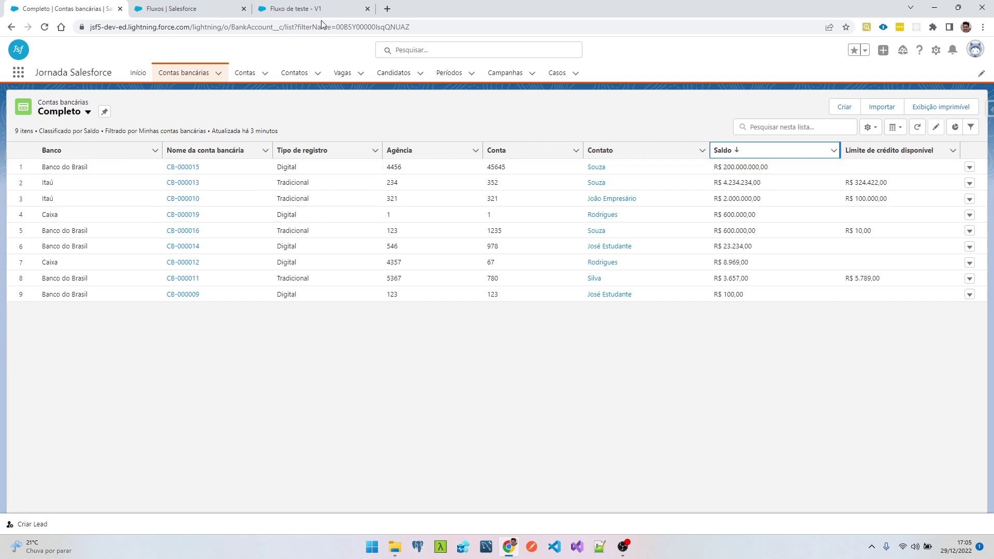
left_click(284, 4)
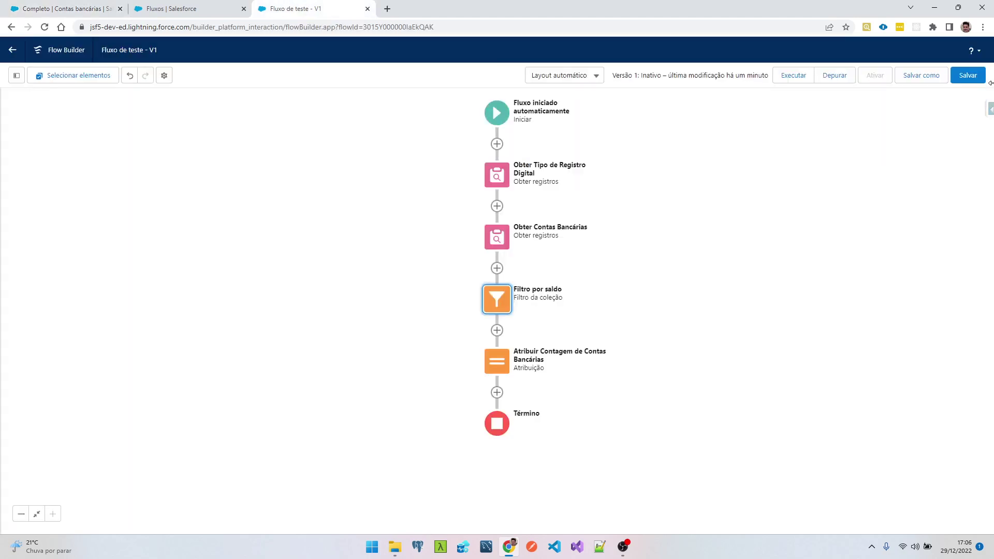
Save and debug the flow, then examine the details of both record lookups and Filtro por saldo.
left_click(966, 77)
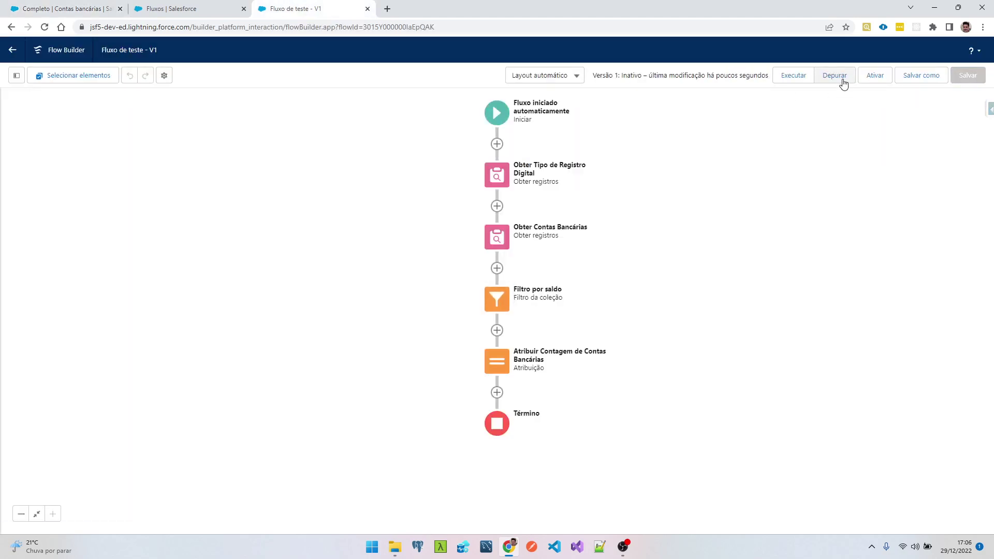
left_click(843, 79)
left_click(640, 379)
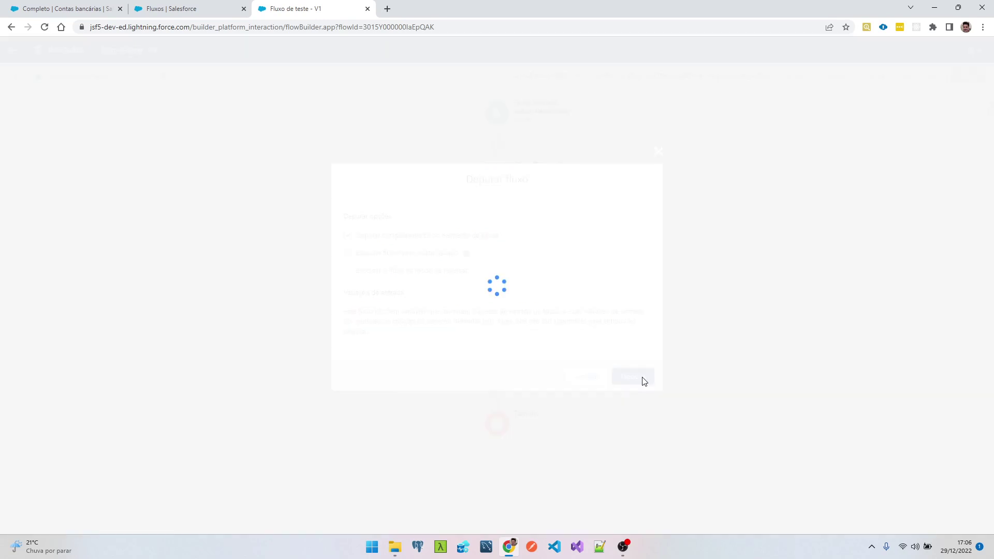
left_click(801, 184)
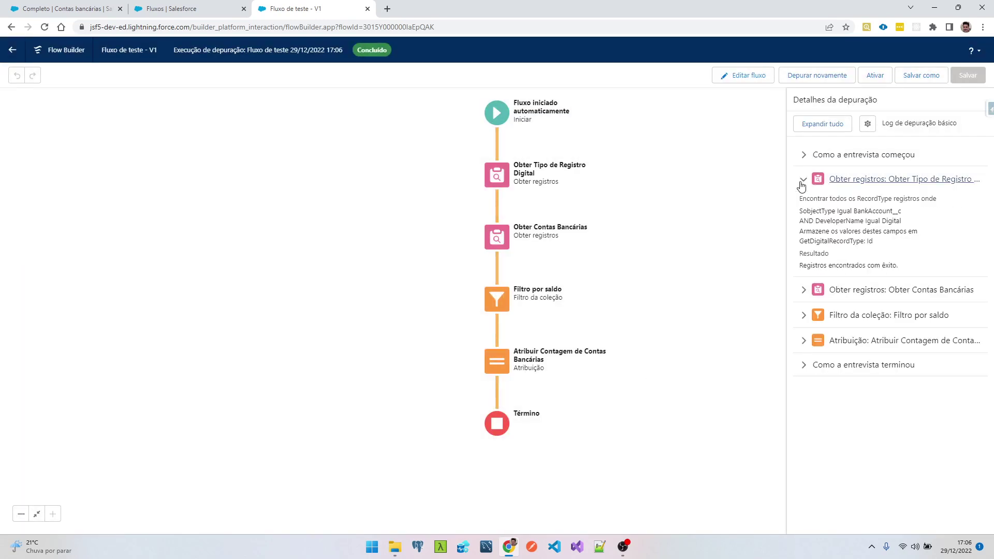
left_click(803, 290)
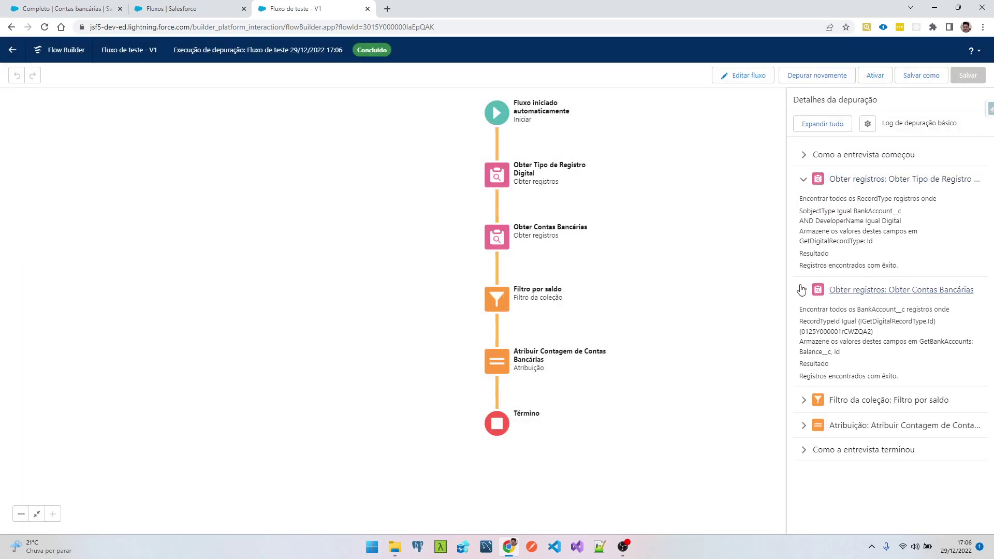
left_click(802, 400)
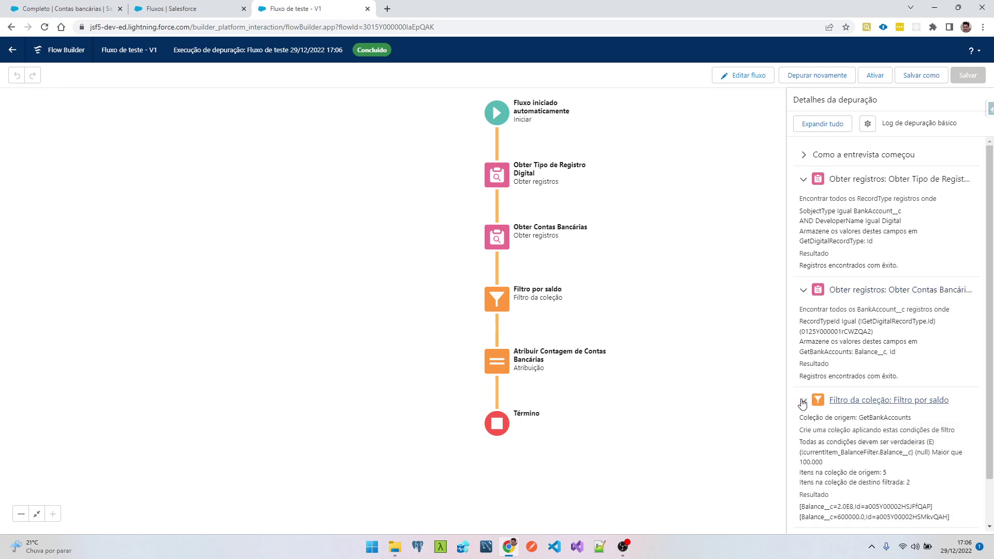
scroll(839, 423, "down", 1)
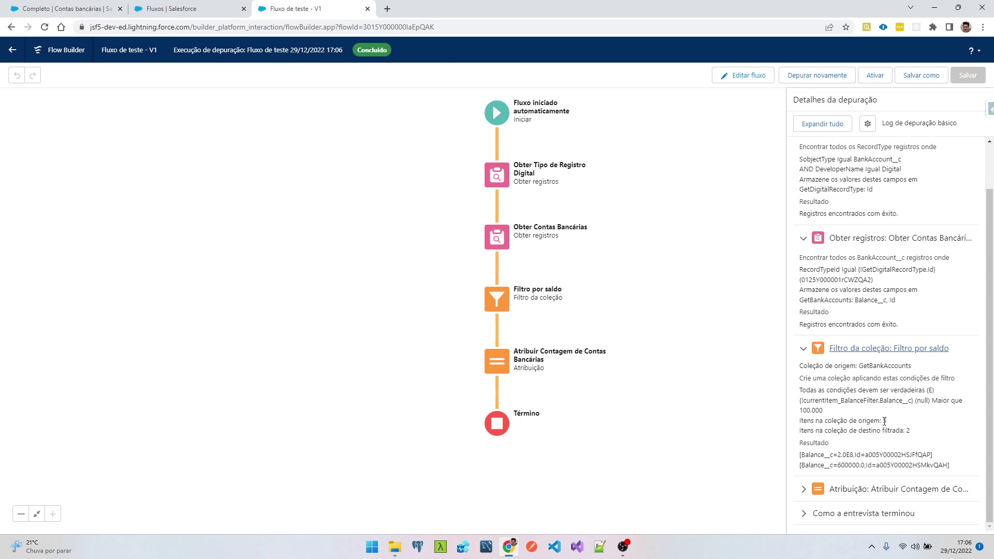
Sort the Completo list of Contas bancárias by Tipo de registro to compare its Digital accounts with the debug details.
left_click(66, 10)
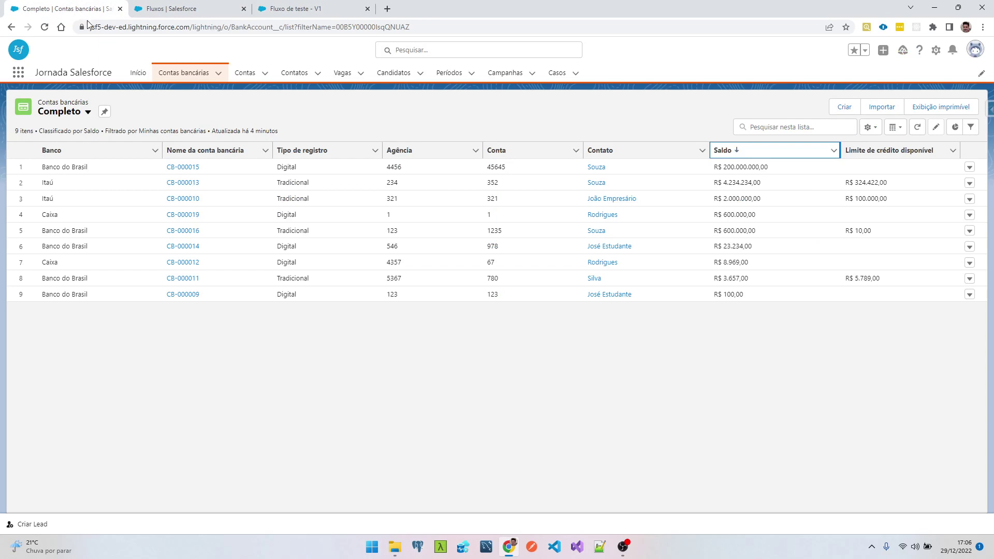
left_click(334, 154)
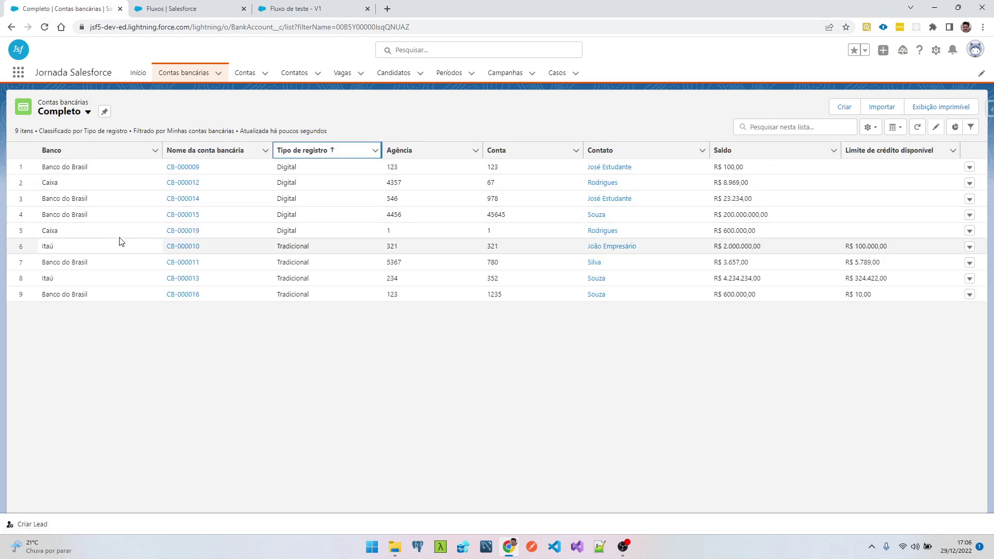
left_click(277, 8)
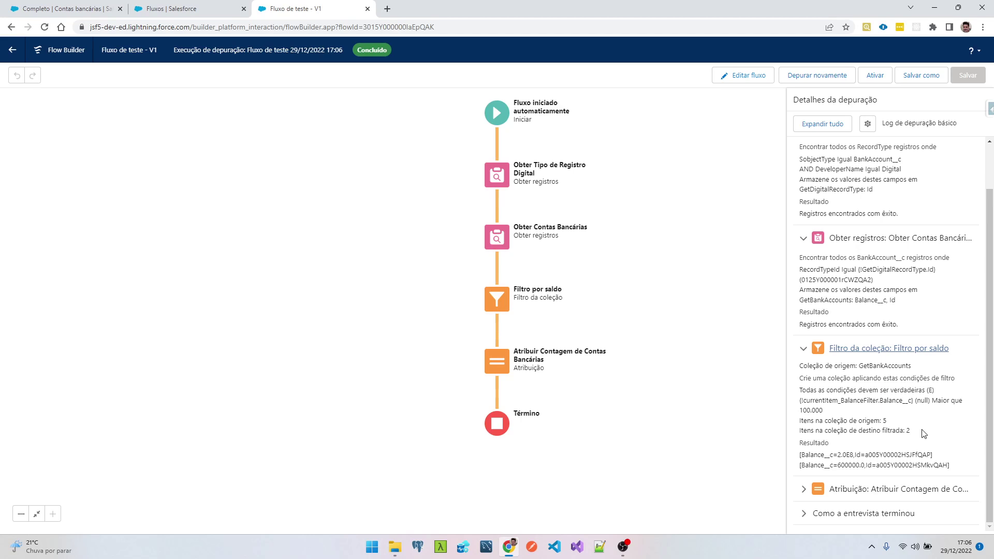
Examine the filtered balances and the Atribuir Contagem de Contas Bancárias result, and return to editing the flow.
left_click_drag(839, 456, 860, 456)
left_click(804, 489)
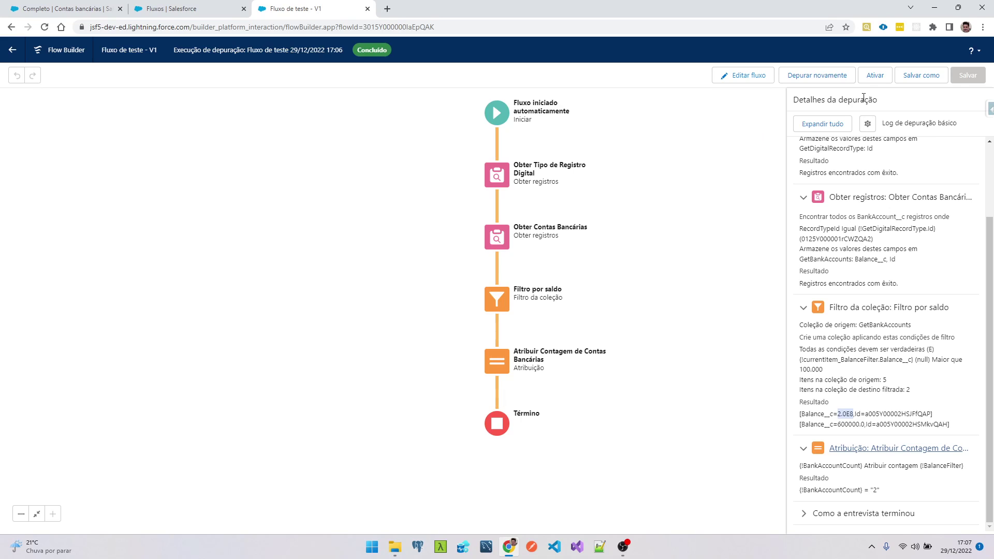
left_click(744, 75)
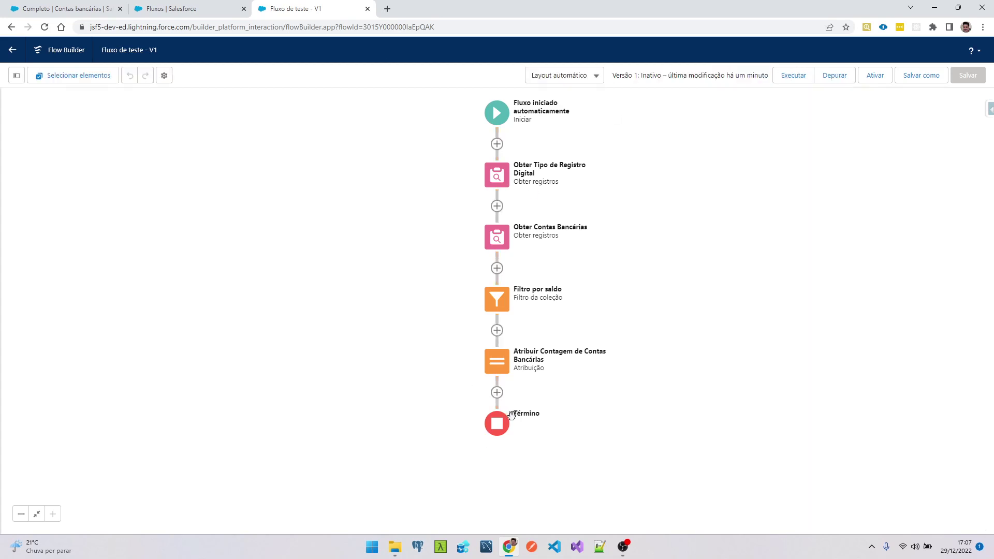
Add a Loop element named Loop after Atribuir Contagem de Contas Bancárias, iterating over the BalanceFilter collection from first to last item.
left_click(497, 393)
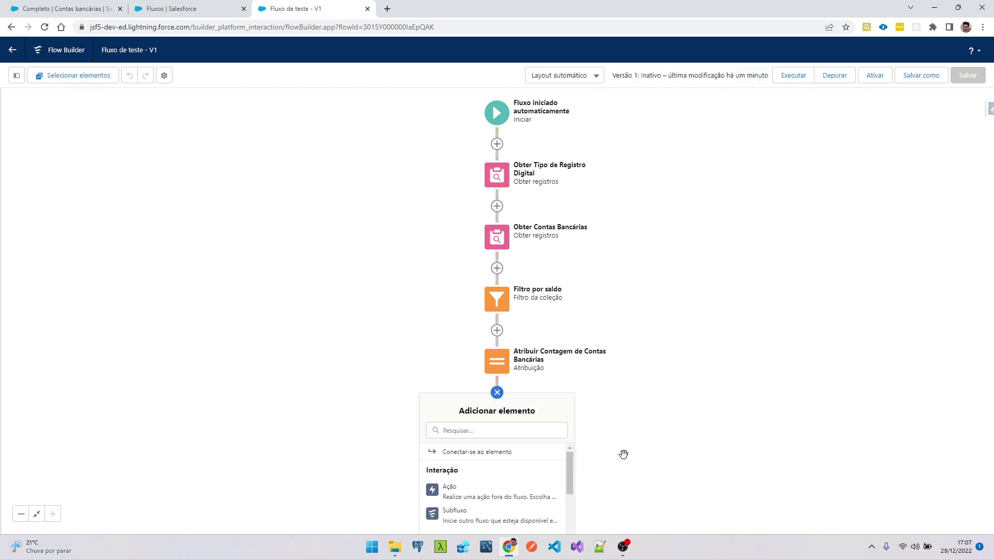
scroll(513, 474, "down", 5)
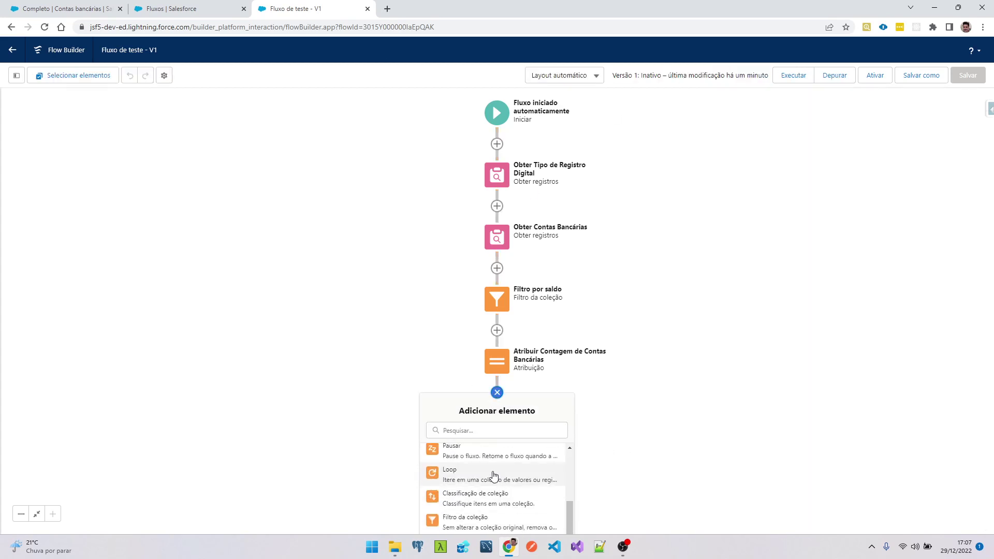
left_click(496, 475)
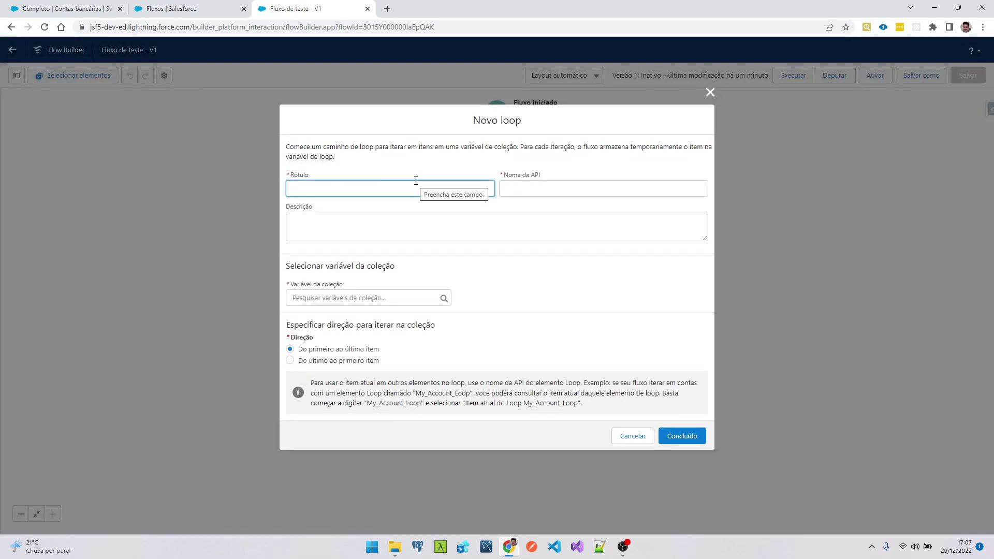
type("Loop")
key("Tab")
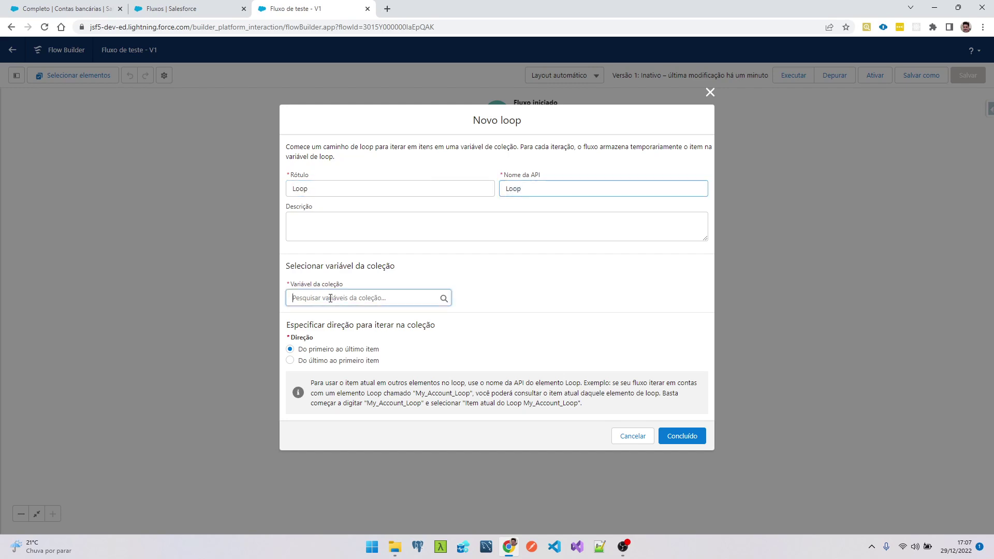
left_click(330, 299)
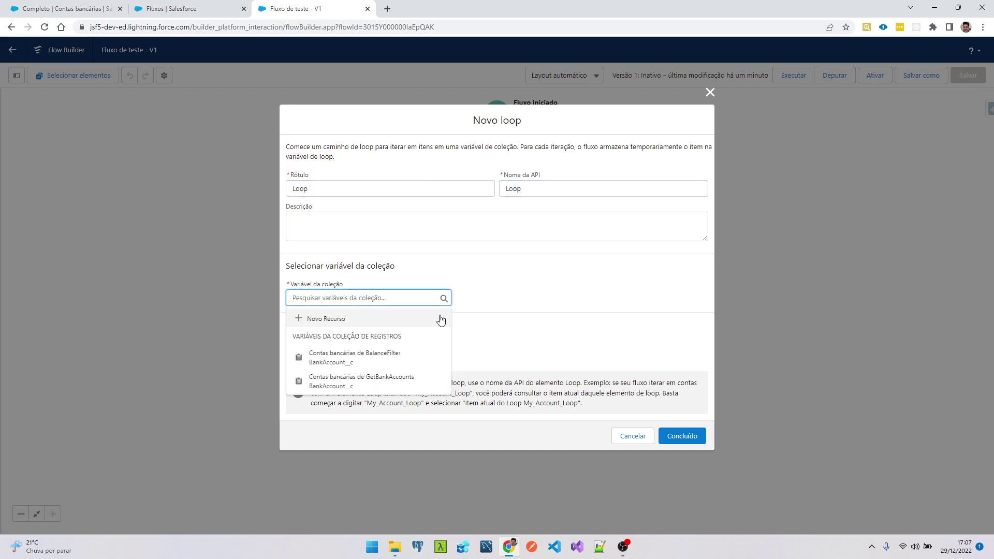
left_click(372, 358)
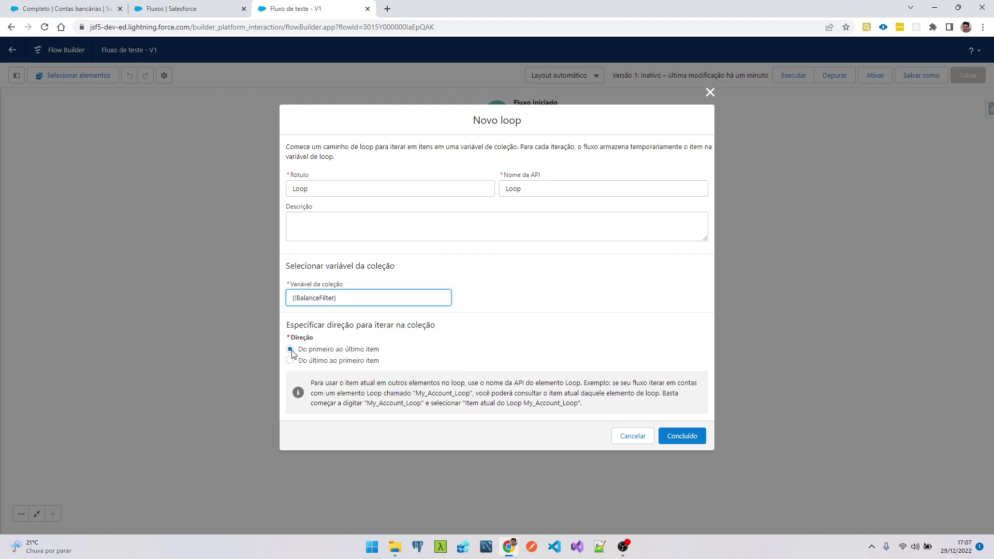
left_click(694, 443)
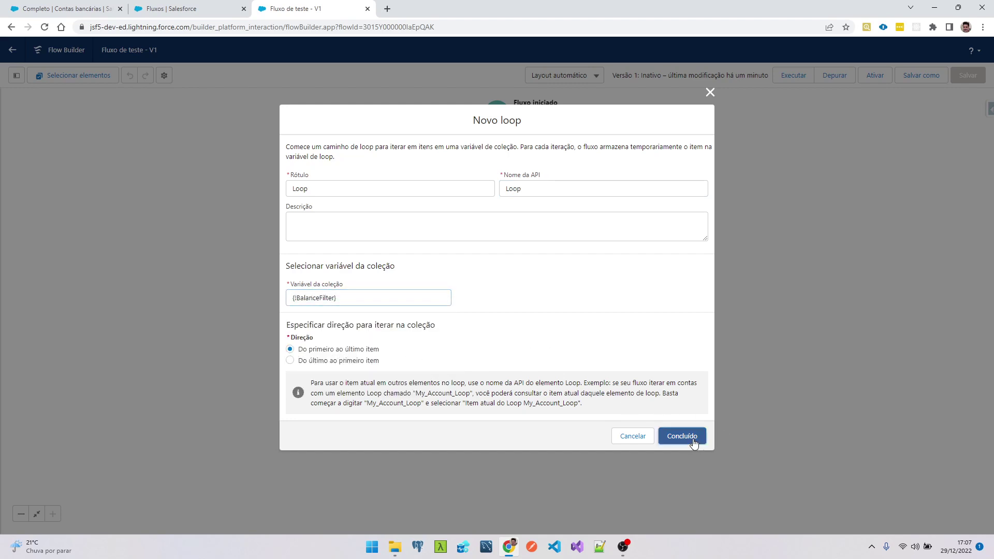
Add an assignment inside the loop's Para cada path, labelled Atribuição de teste with API name TestAssignment.
scroll(759, 311, "down", 3)
left_click(500, 311)
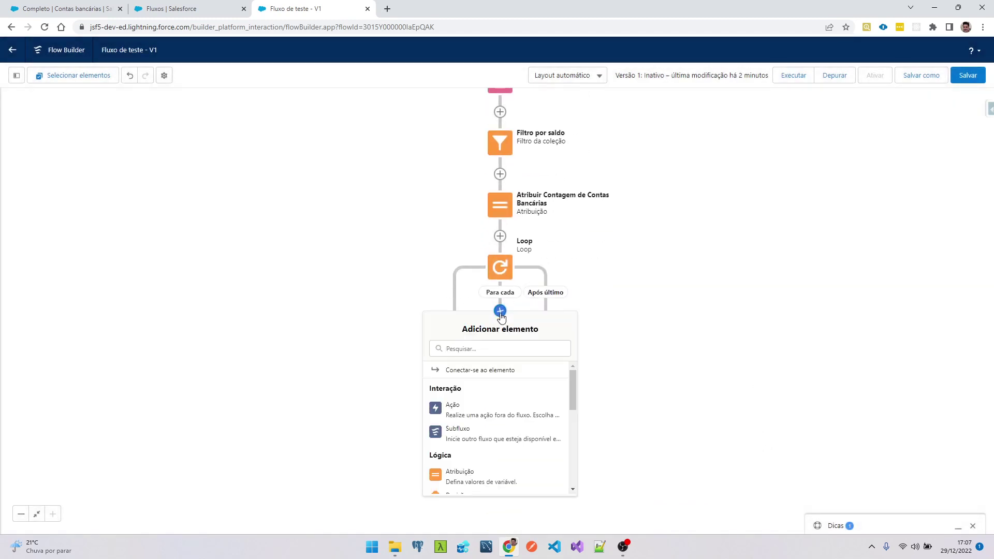
scroll(542, 417, "down", 2)
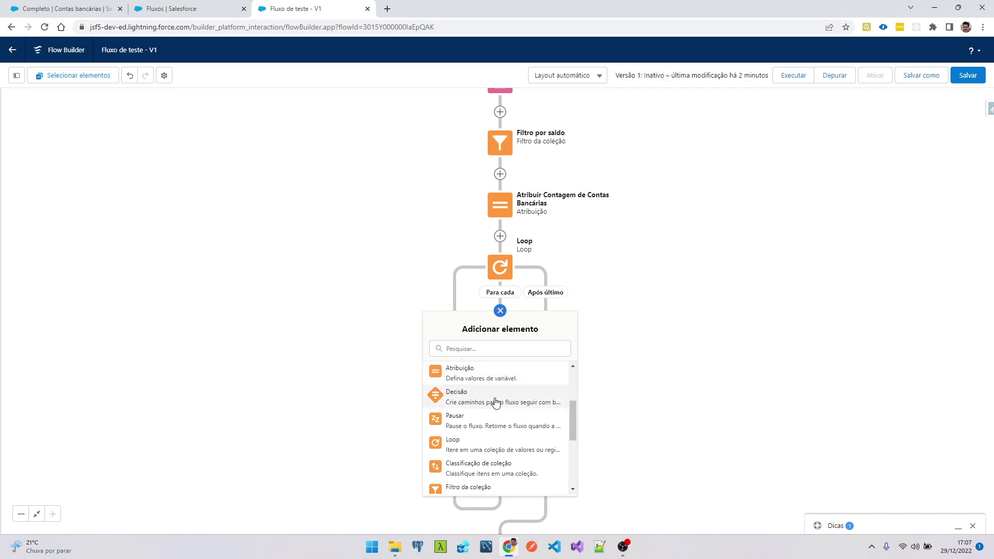
scroll(499, 380, "down", 3)
scroll(500, 382, "up", 3)
left_click(501, 383)
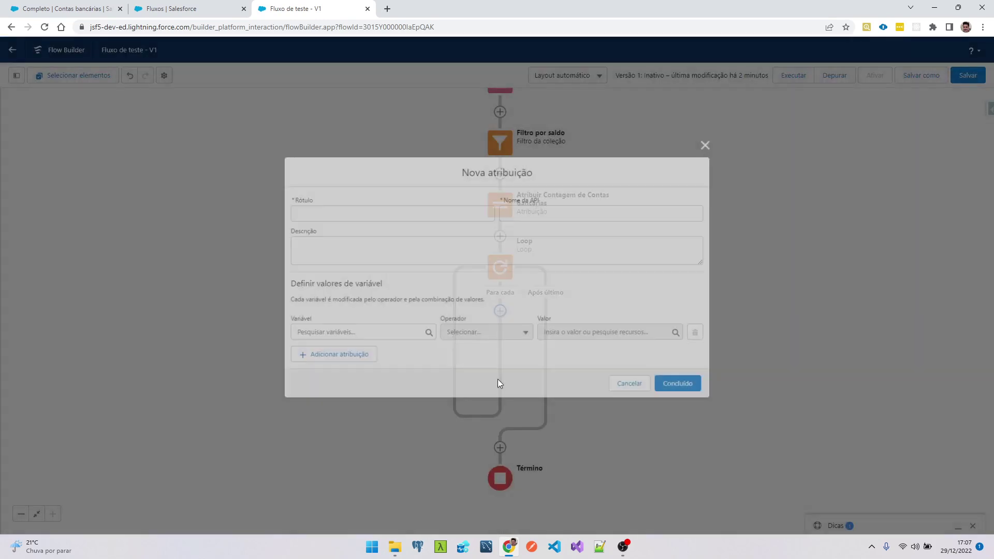
type("Atribui")
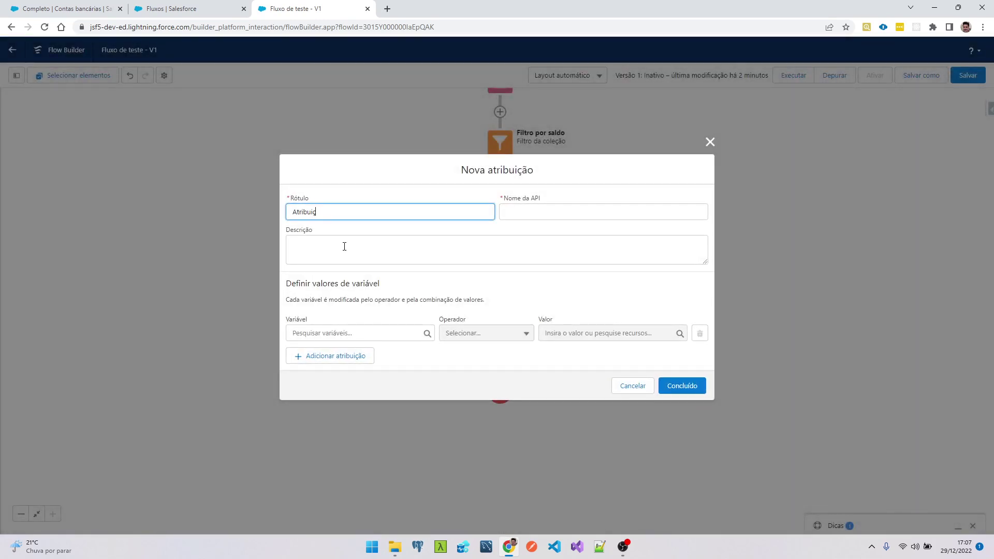
type("ção de teste")
key("Tab")
type("TestAssignment")
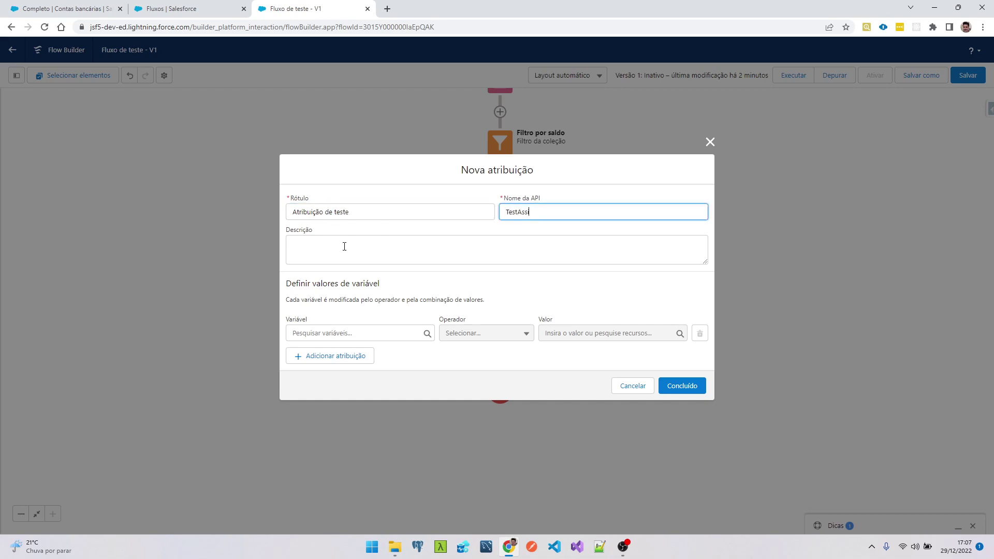
key("Tab")
Create a text collection variable named Strings that allows multiple values, and use it as the assignment's variable.
left_click(344, 333)
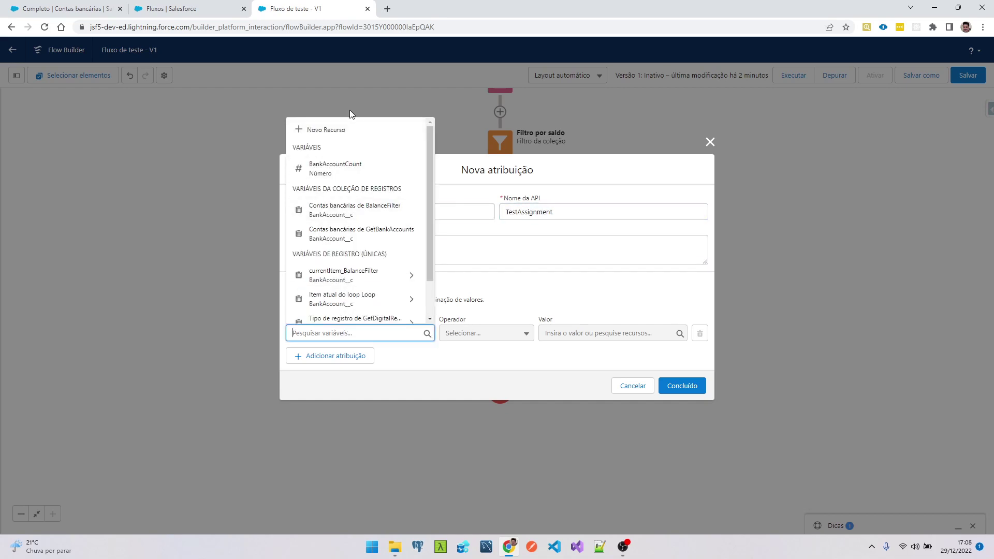
left_click(325, 130)
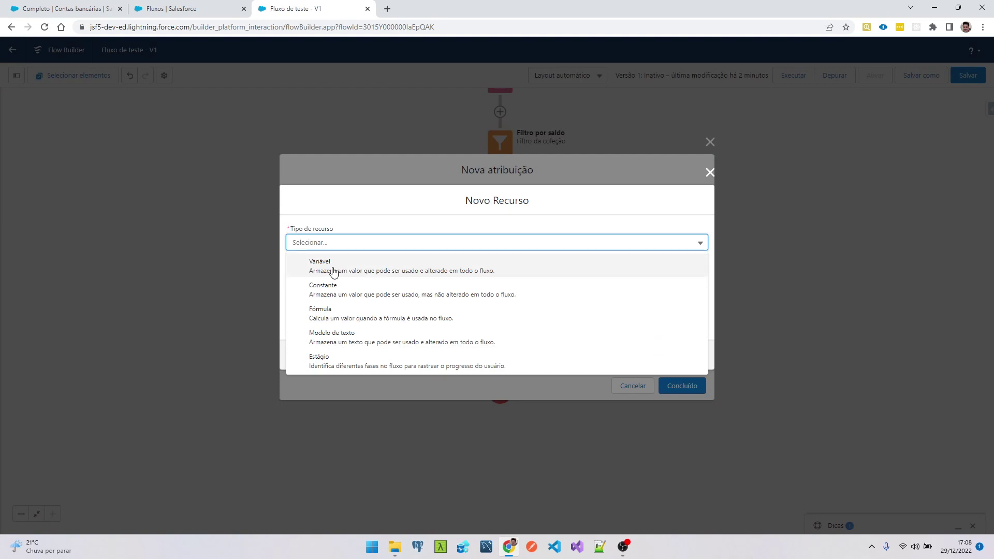
left_click(334, 266)
left_click(341, 263)
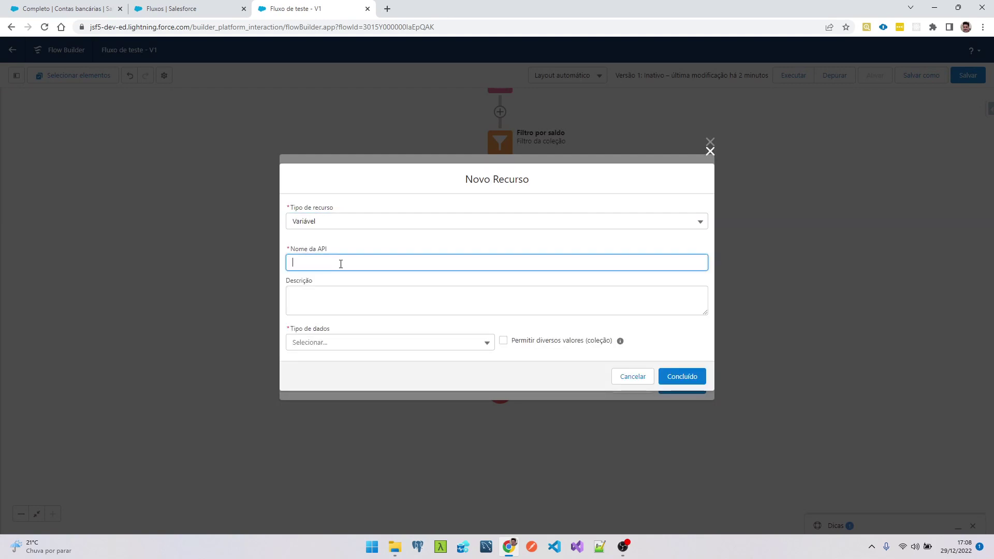
type("Strings")
left_click(321, 341)
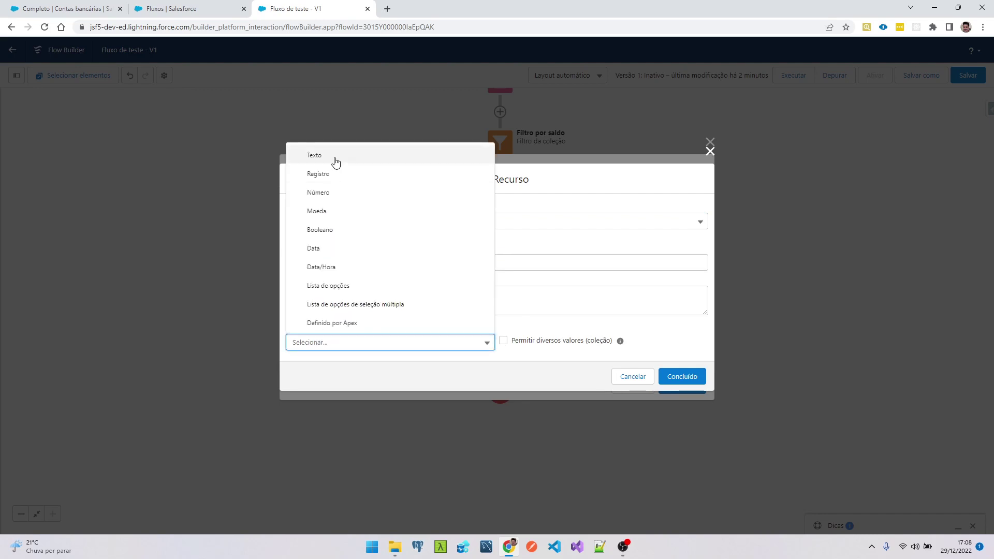
left_click(334, 160)
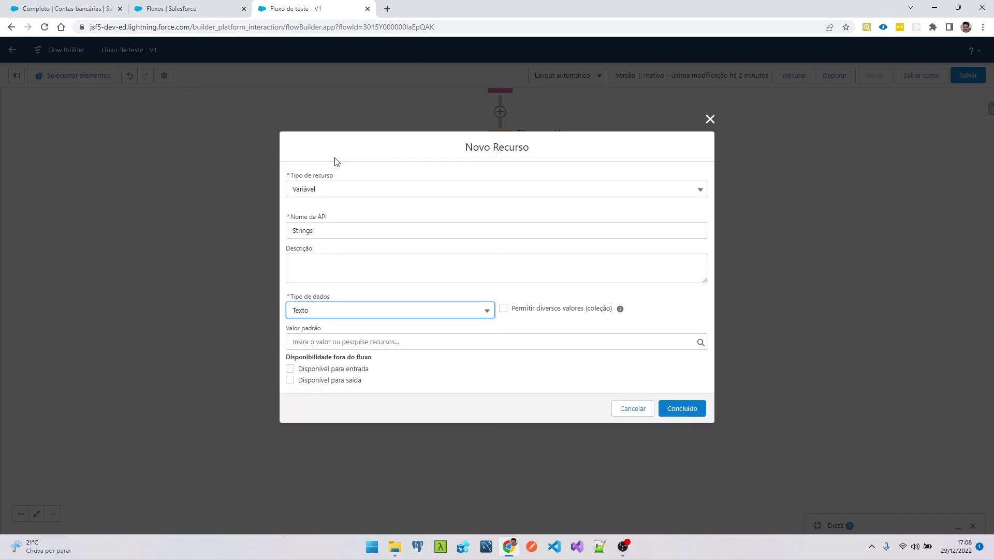
left_click(519, 310)
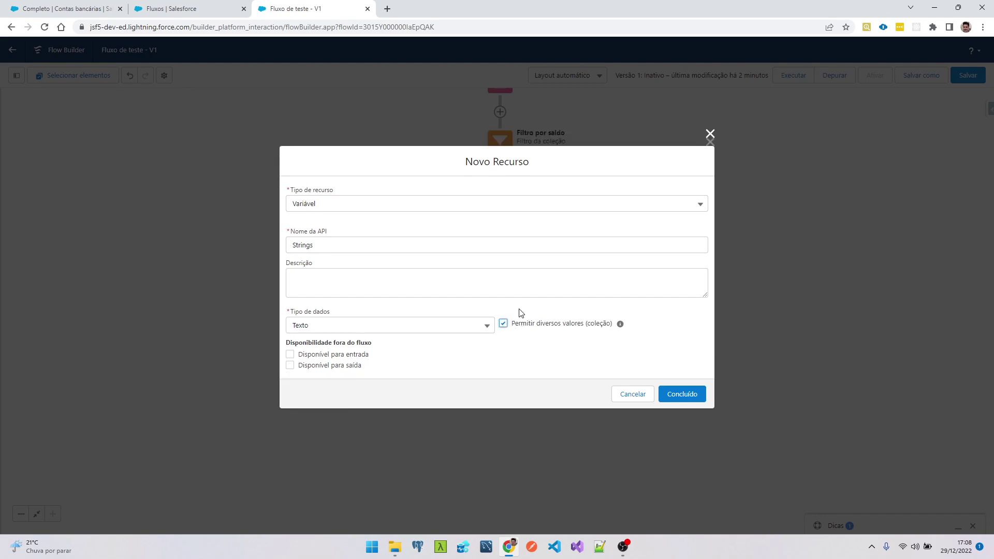
left_click(683, 394)
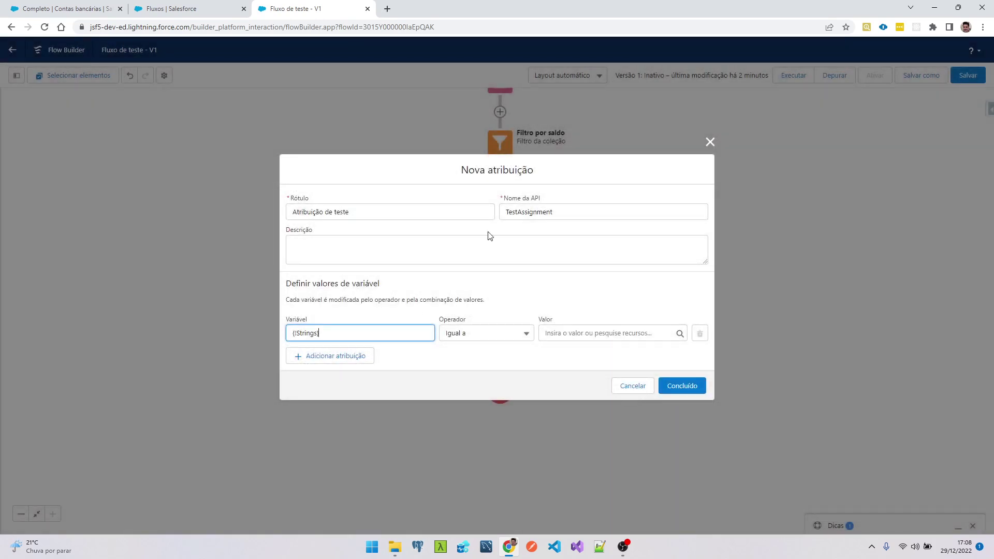
Set the assignment to add (Adicionar) the loop's current item Name to Strings, check the Contas bancárias list, and finish the element.
left_click(467, 333)
left_click(469, 370)
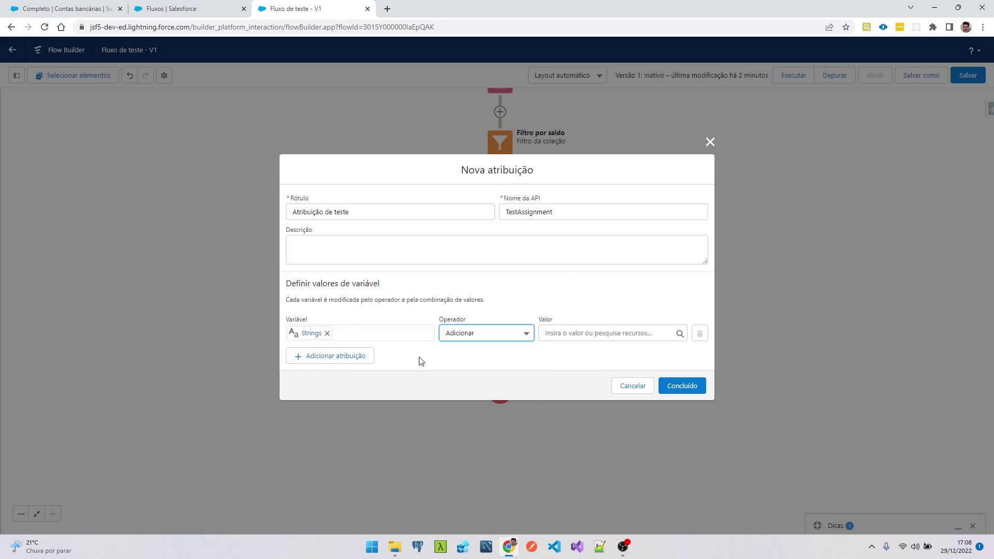
left_click(558, 331)
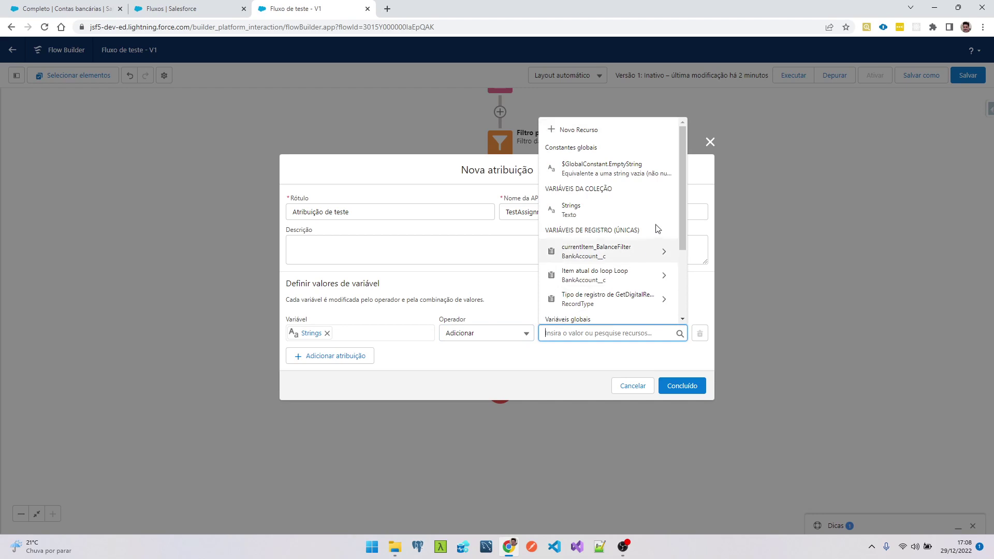
left_click(597, 282)
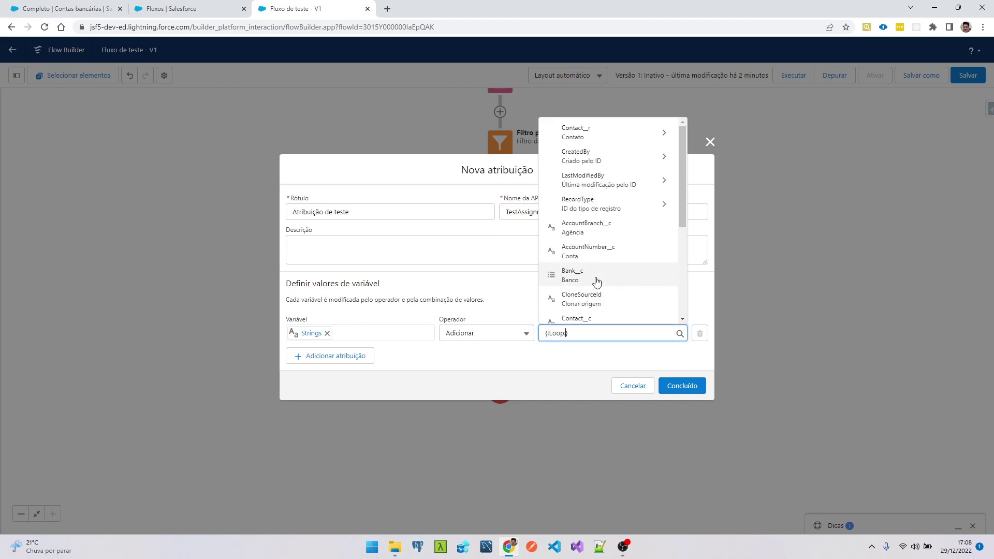
type("Name")
left_click(585, 306)
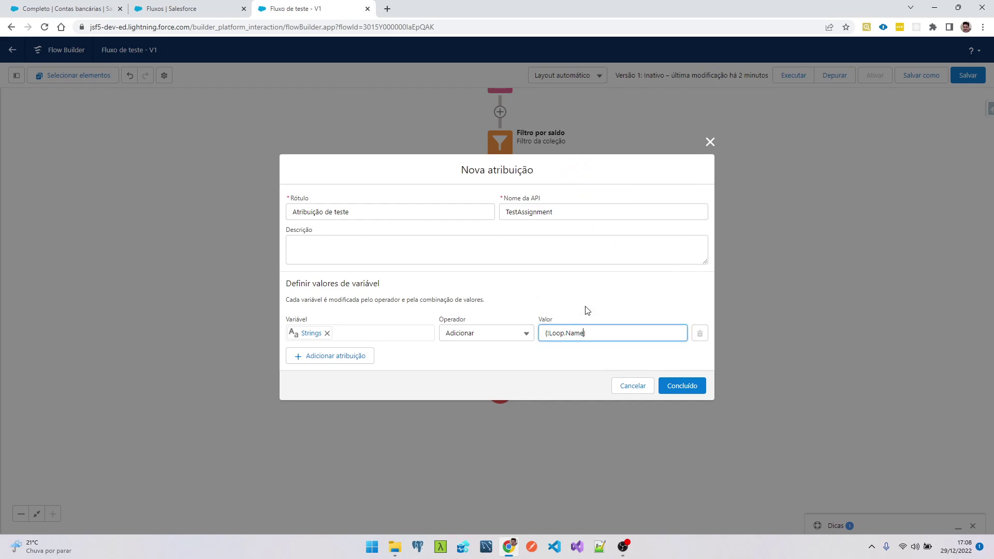
left_click(61, 7)
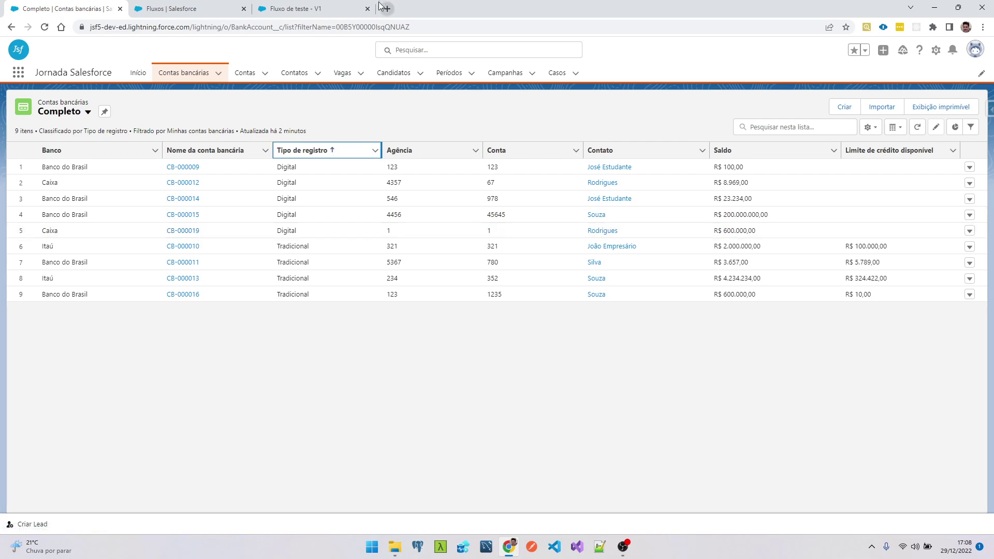
left_click(317, 8)
left_click(678, 384)
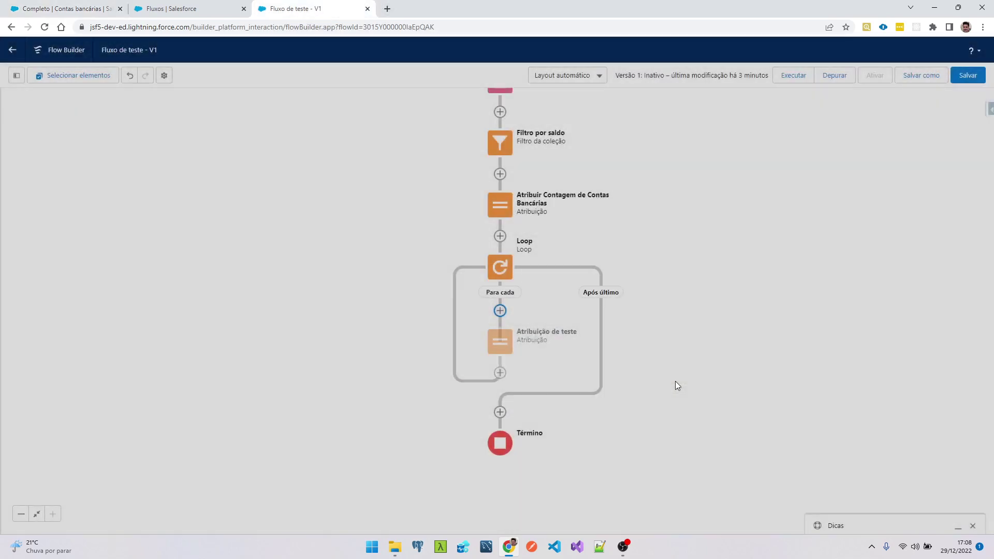
Save the flow and run it in debug with the default options.
left_click(963, 75)
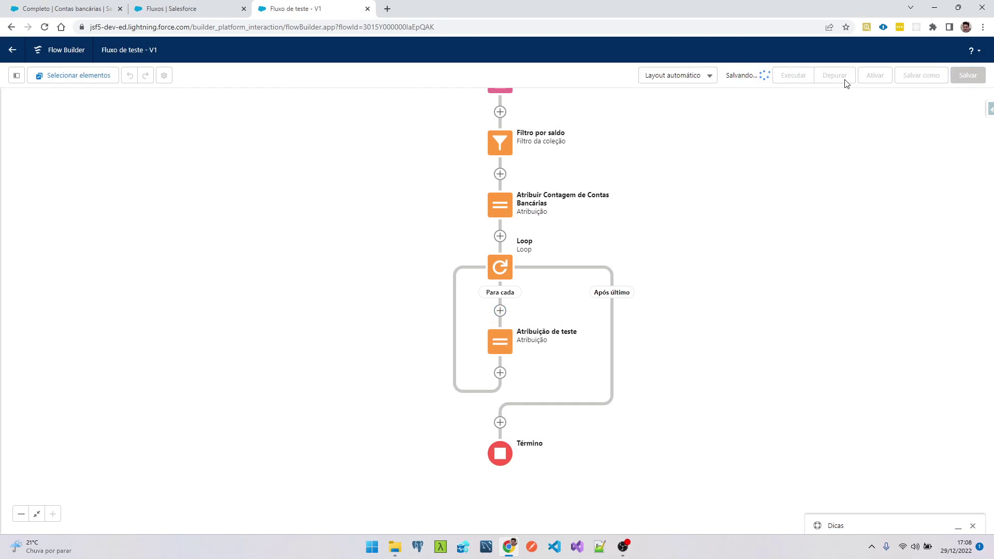
left_click(835, 79)
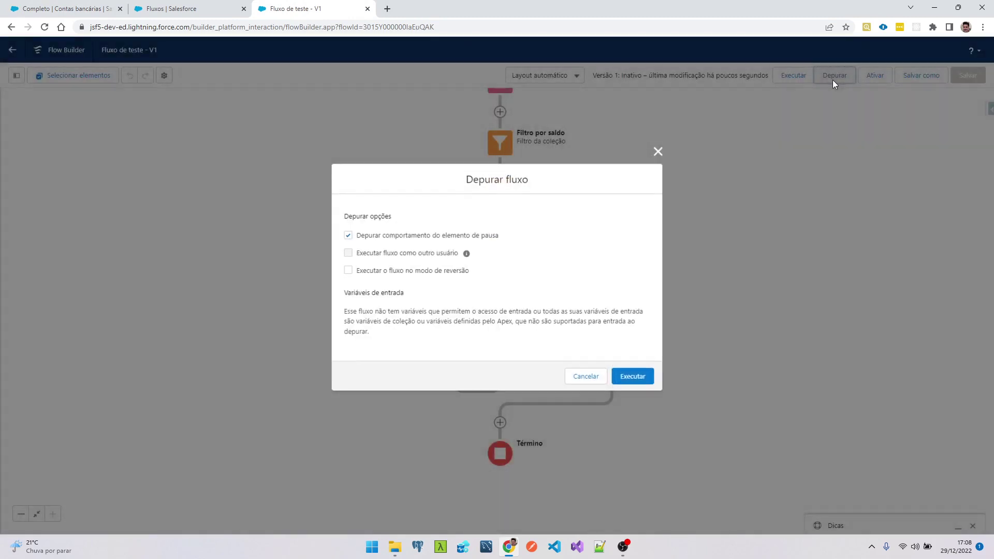
left_click(633, 378)
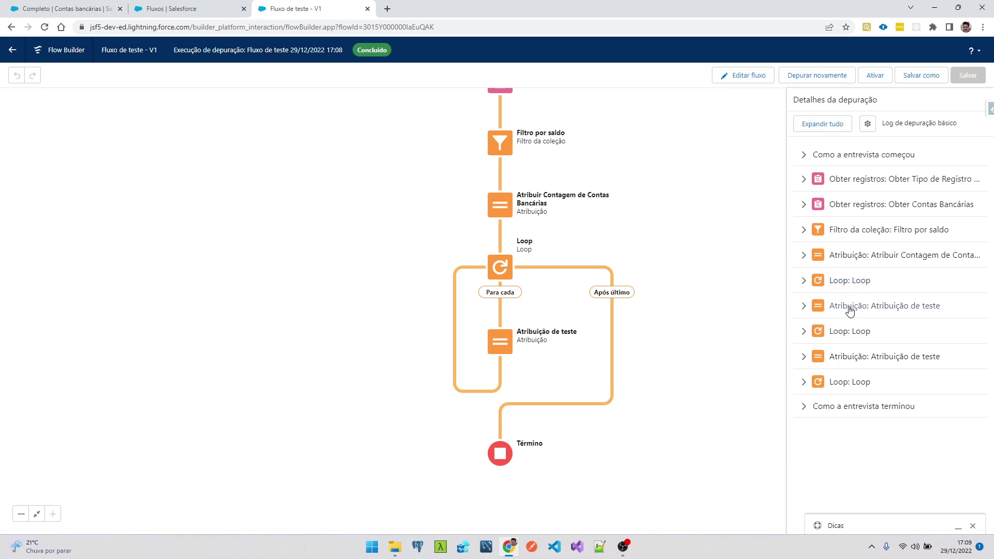
Examine the debug details of both Atribuição de teste iterations and compare the collected names with the Contas bancárias list.
left_click(802, 308)
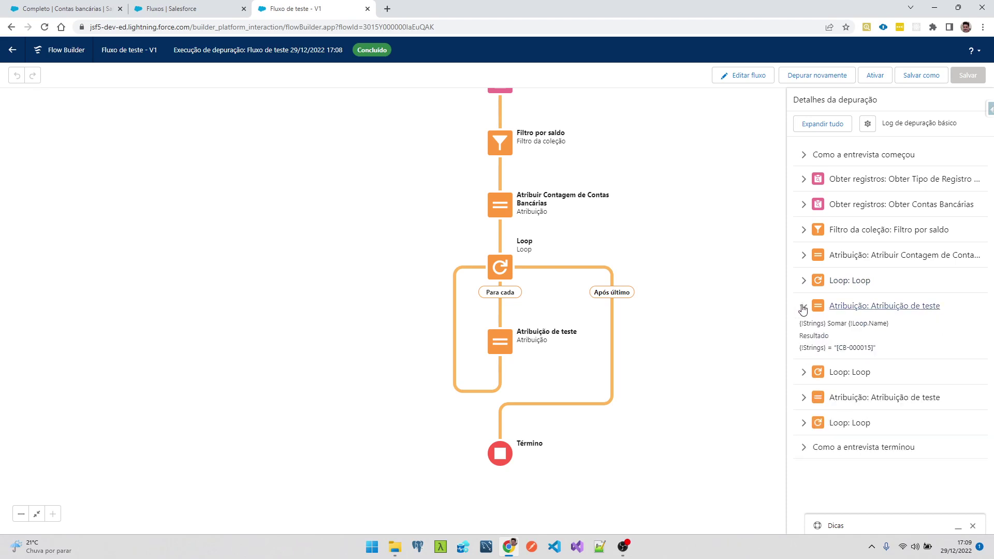
left_click(804, 398)
left_click_drag(873, 439, 905, 448)
left_click(860, 435)
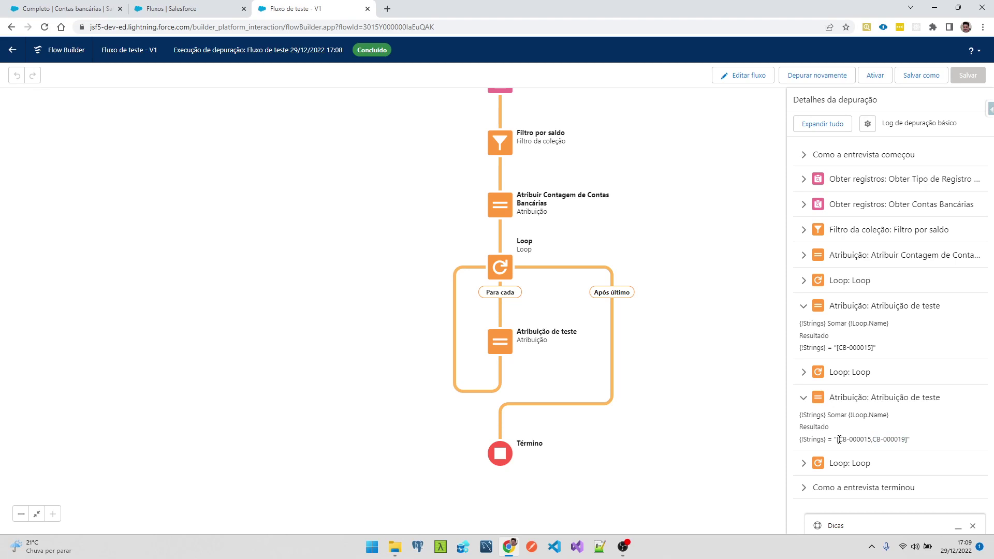
left_click(99, 5)
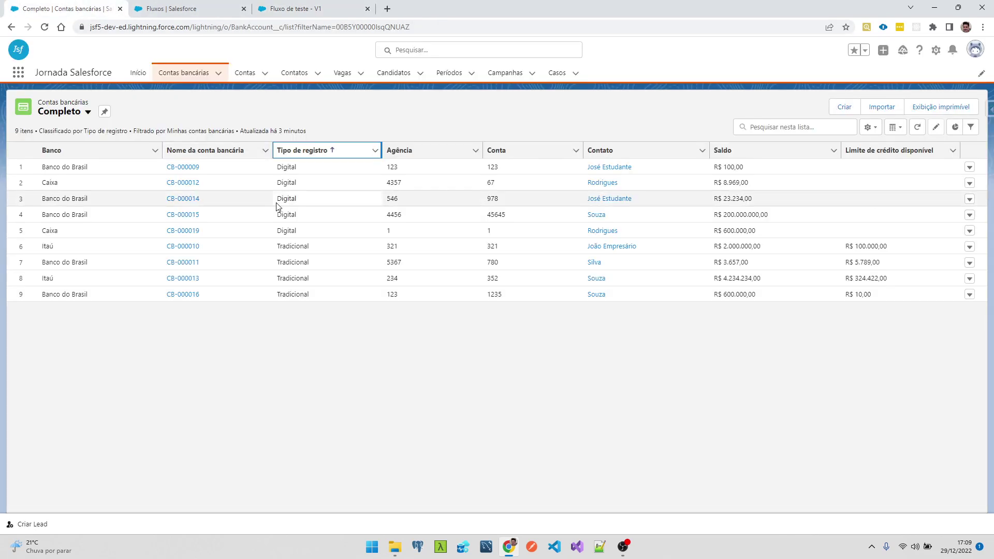